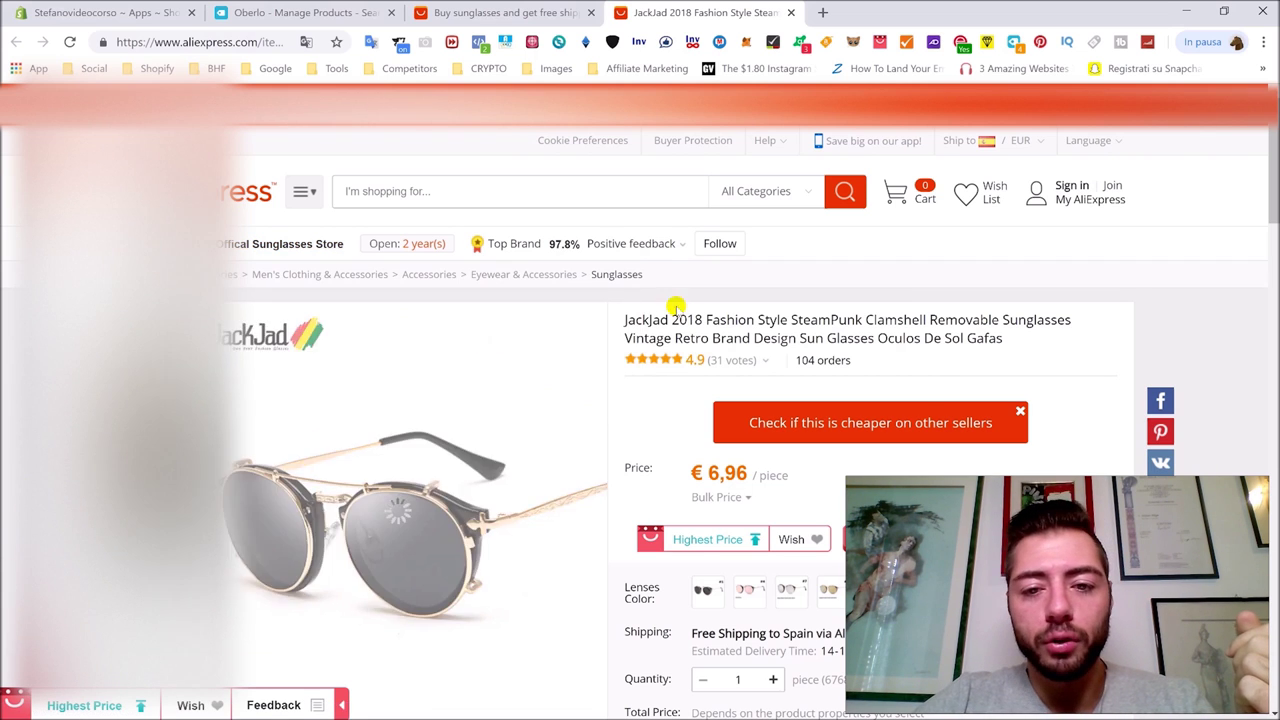
# Check the rating breakdown, price, lens colors and shipping details of the JackJad SteamPunk sunglasses listing, and close that listing
pyautogui.moveTo(728, 370)
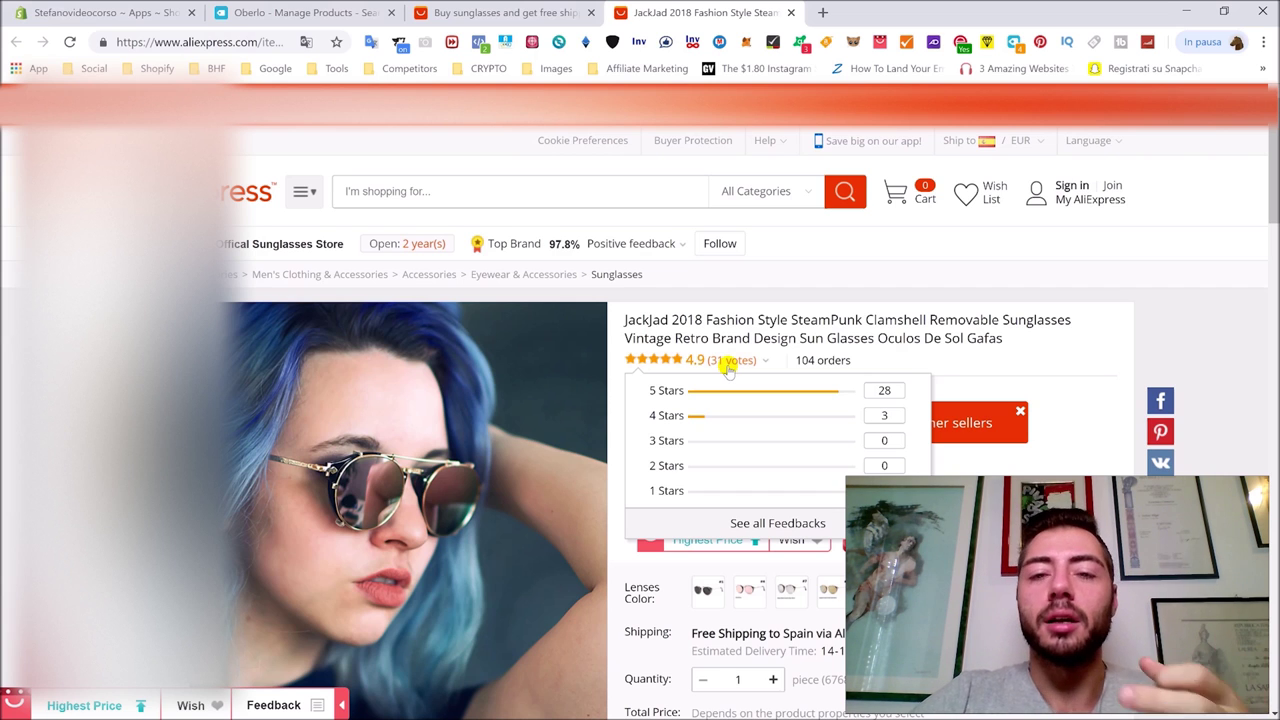
pyautogui.doubleClick(776, 338)
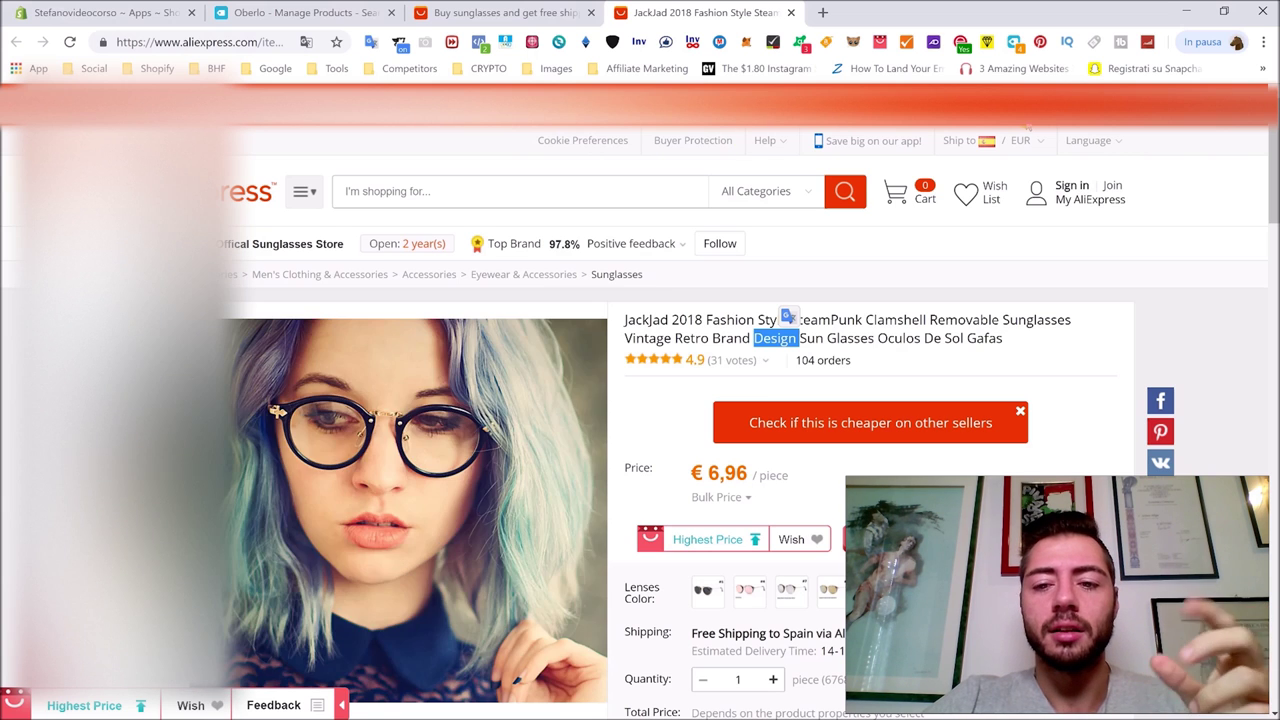
pyautogui.scroll(-2, 983, 256)
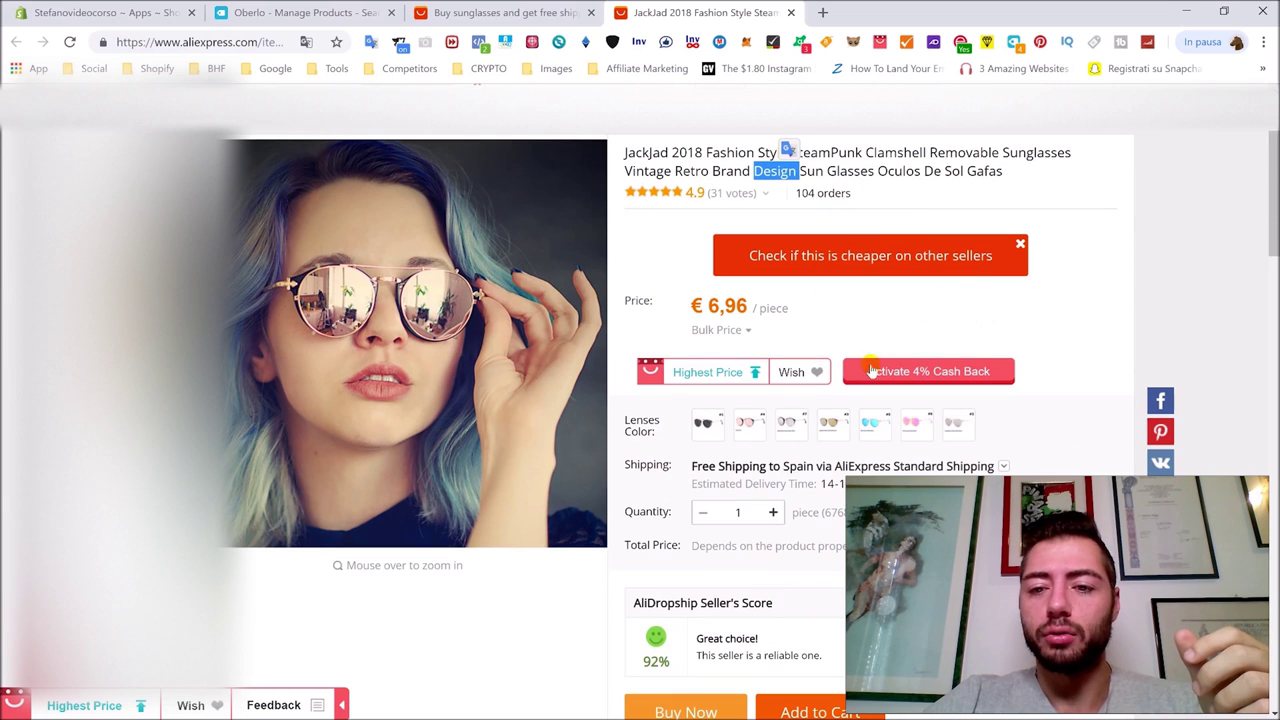
pyautogui.scroll(-2, 967, 268)
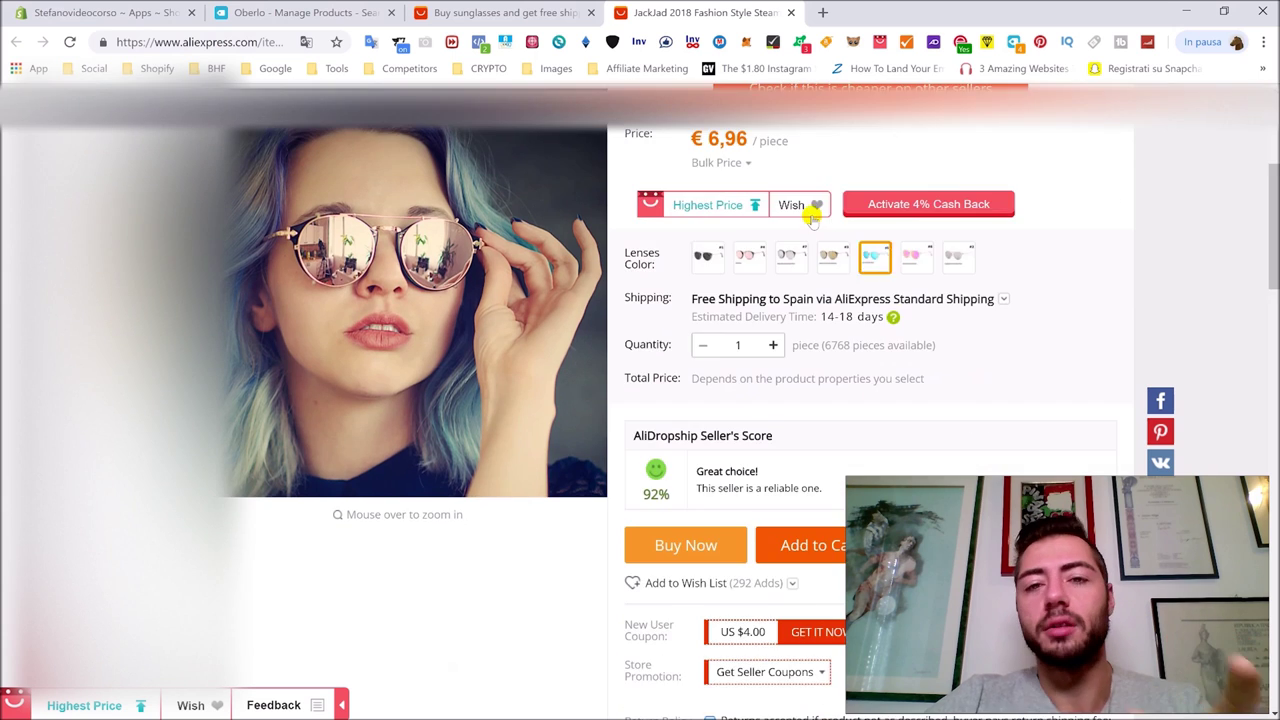
pyautogui.scroll(4, 814, 206)
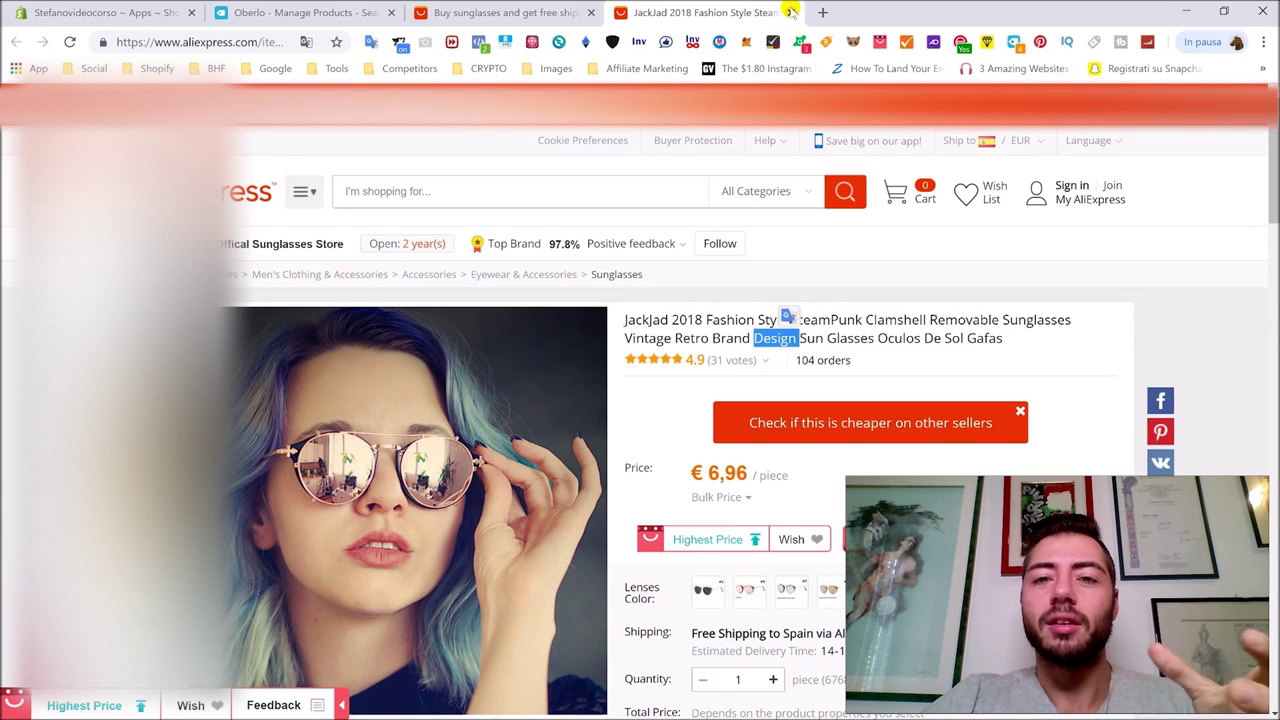
pyautogui.hotkey('ctrl', 'w')
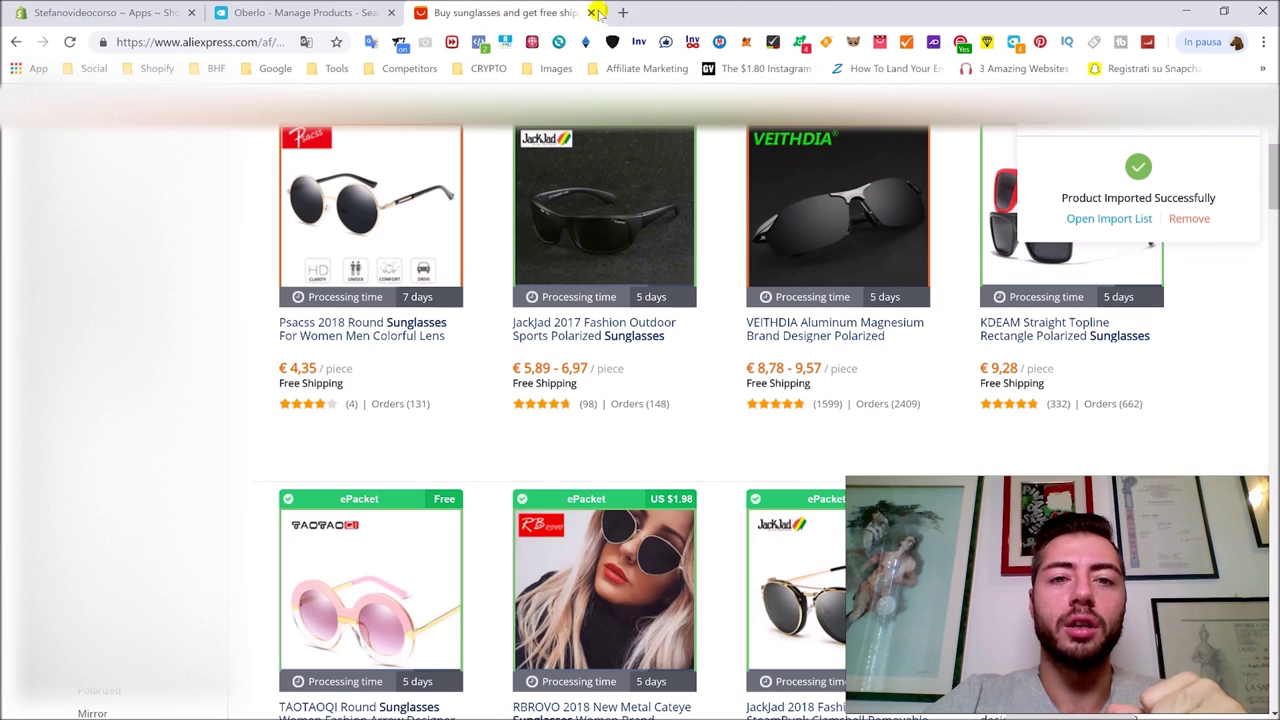
# Open the Oberlo import list and close the AliExpress sunglasses results and the old Oberlo search page
pyautogui.click(1083, 220)
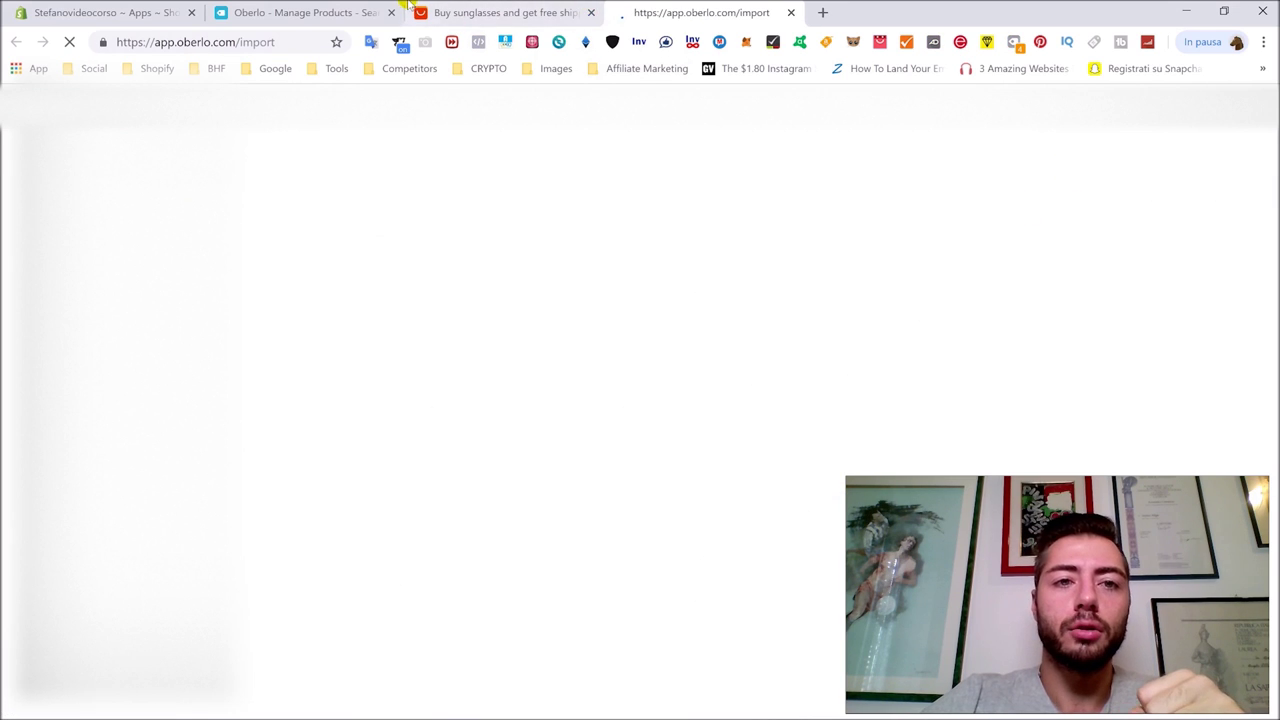
pyautogui.middleClick(415, 10)
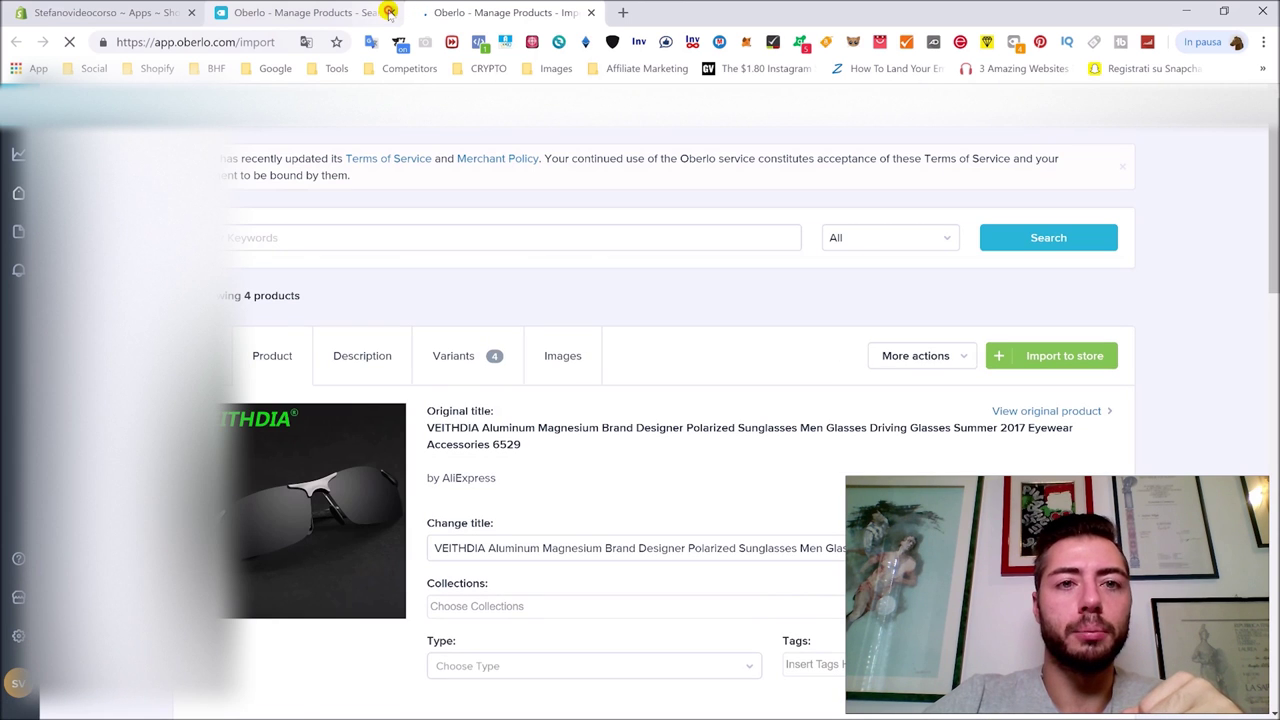
pyautogui.click(391, 12)
# Retitle the VEITHDIA sunglasses in the import list as "Occhiali da Sole Venom" and assign them to the Estate 2018 collection
pyautogui.scroll(-8, 449, 343)
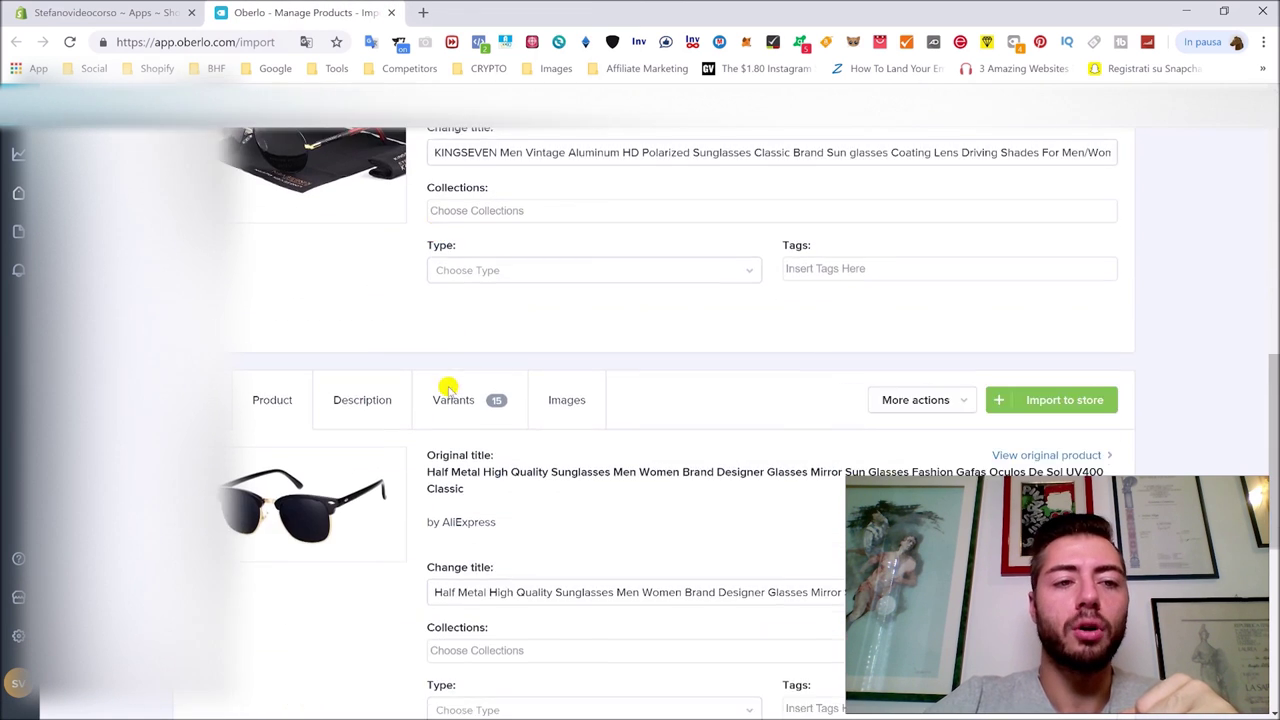
pyautogui.scroll(9, 574, 309)
pyautogui.scroll(-3, 580, 340)
pyautogui.scroll(3, 603, 323)
pyautogui.scroll(1, 563, 400)
pyautogui.scroll(-3, 581, 366)
pyautogui.tripleClick(579, 374)
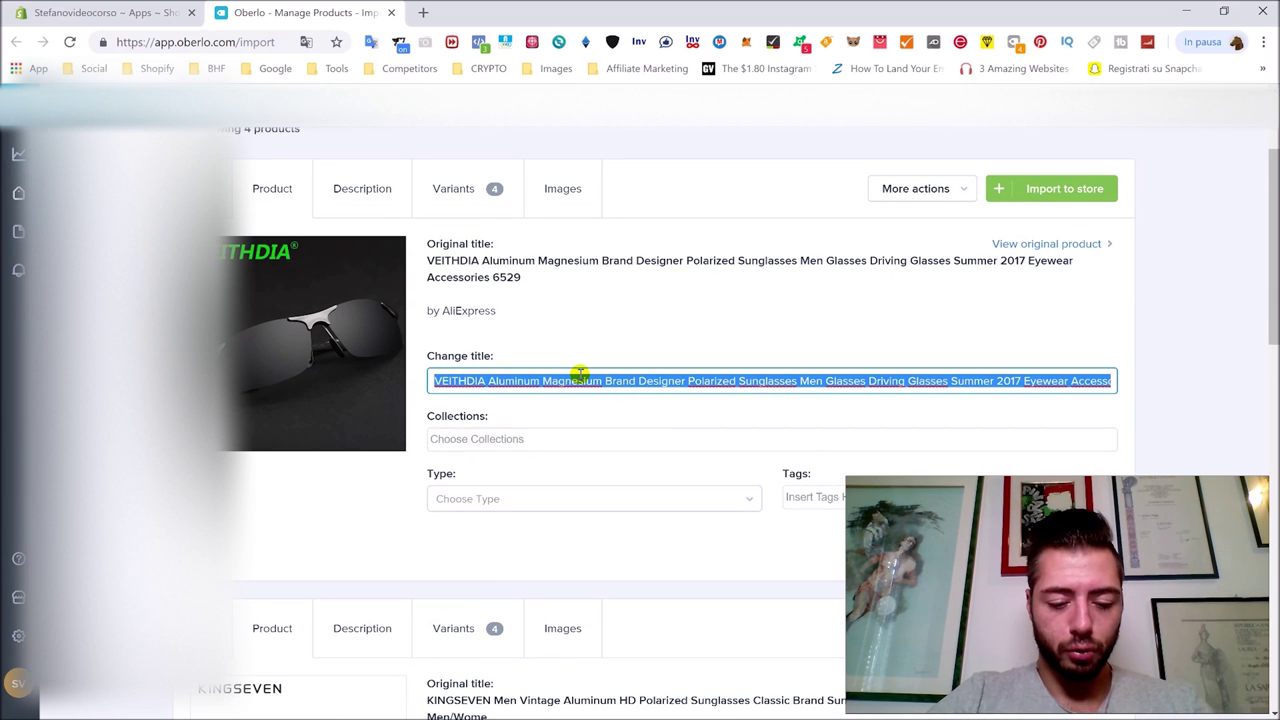
pyautogui.write('Occhiali da Sole')
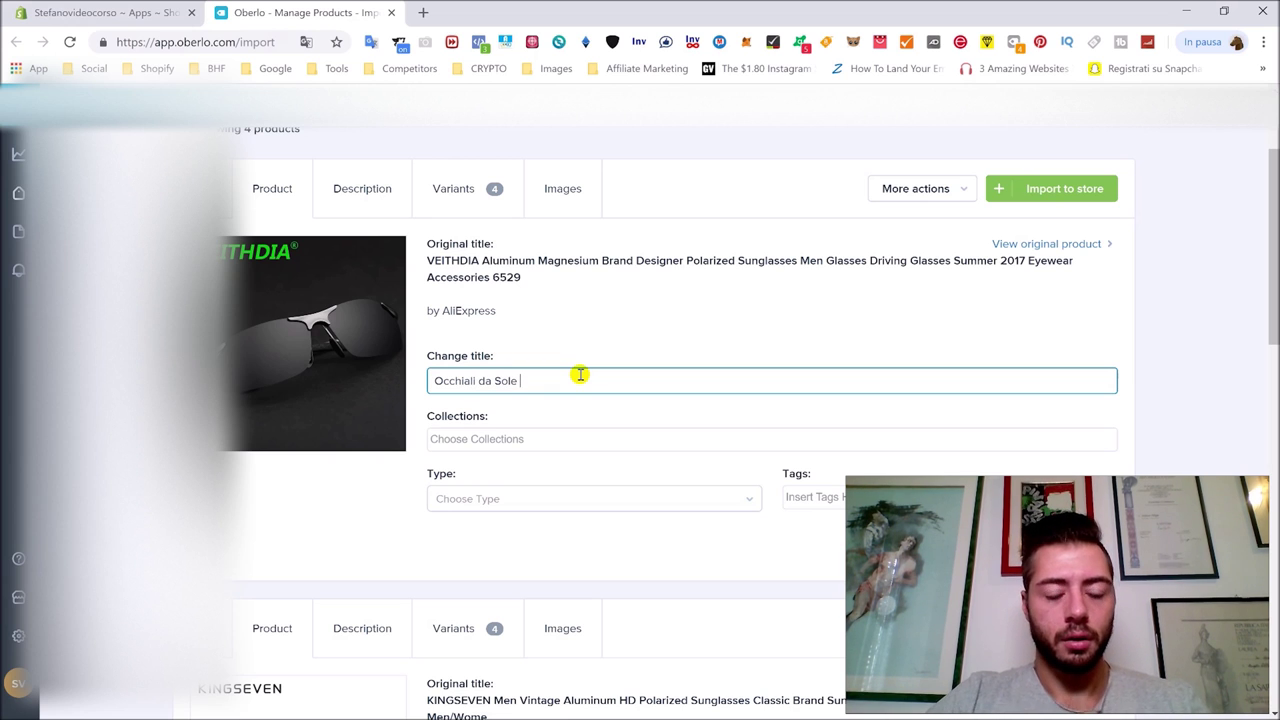
pyautogui.write('Venom')
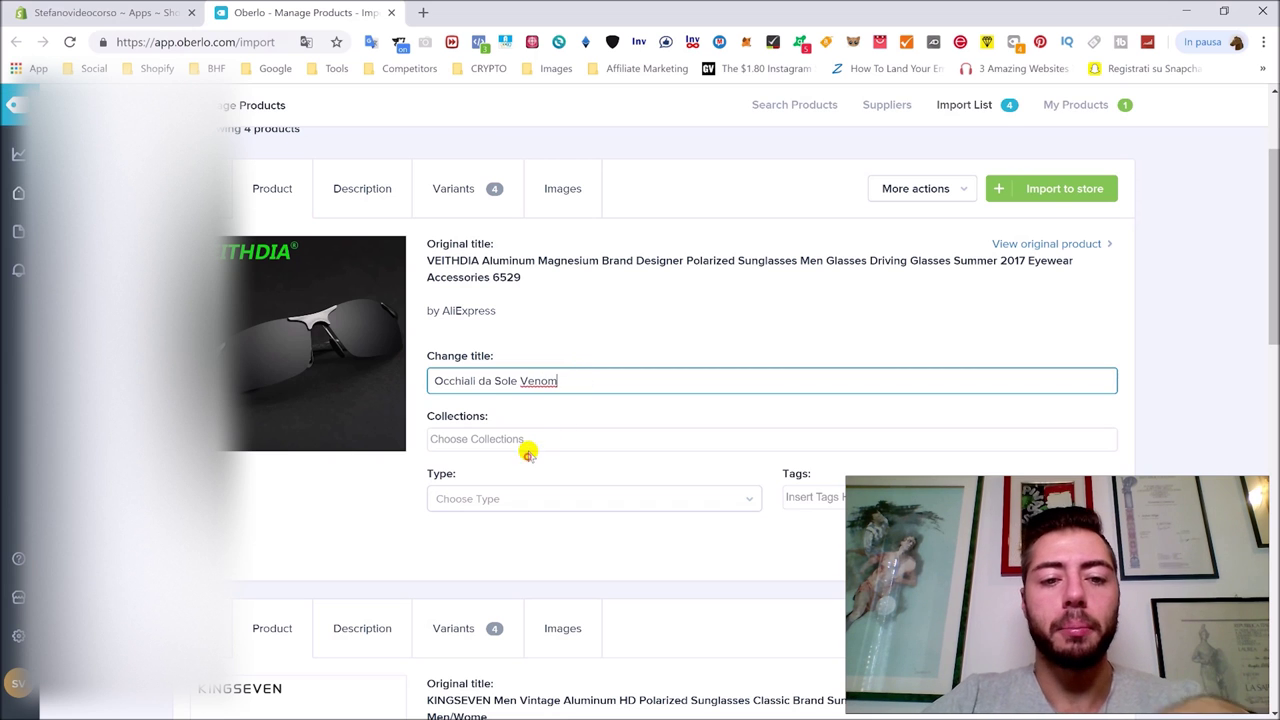
pyautogui.click(526, 443)
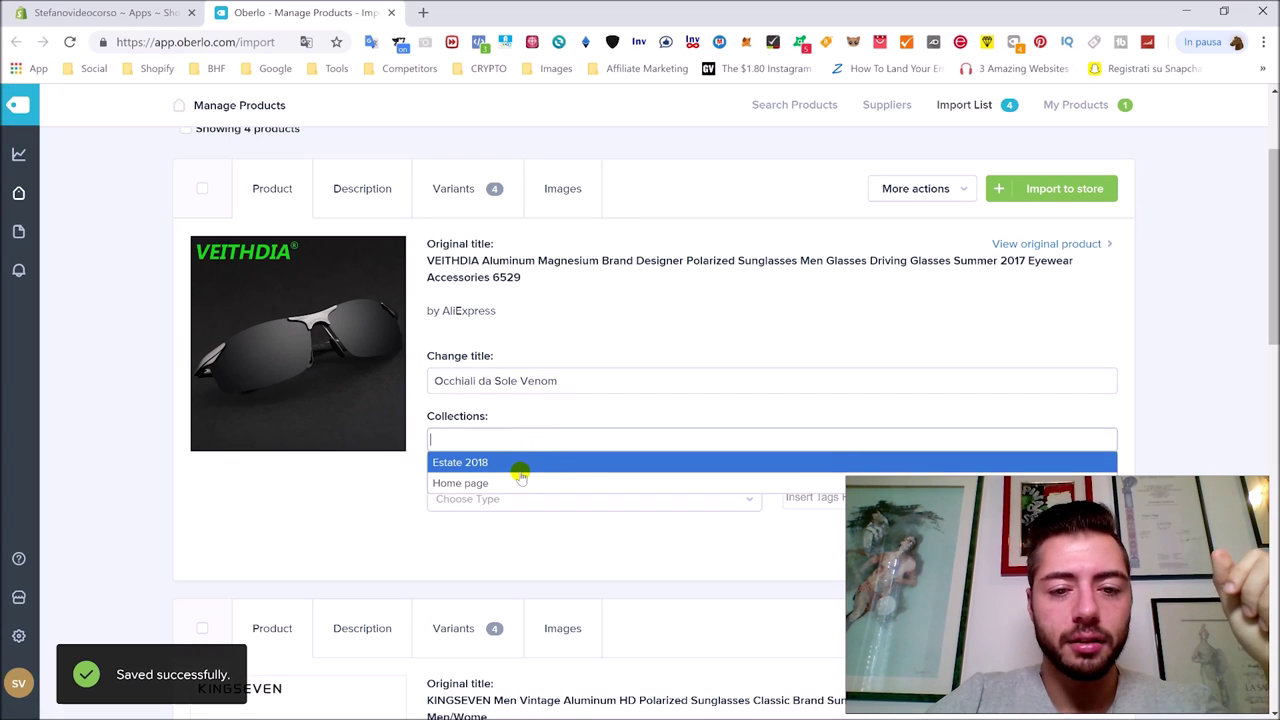
pyautogui.click(521, 462)
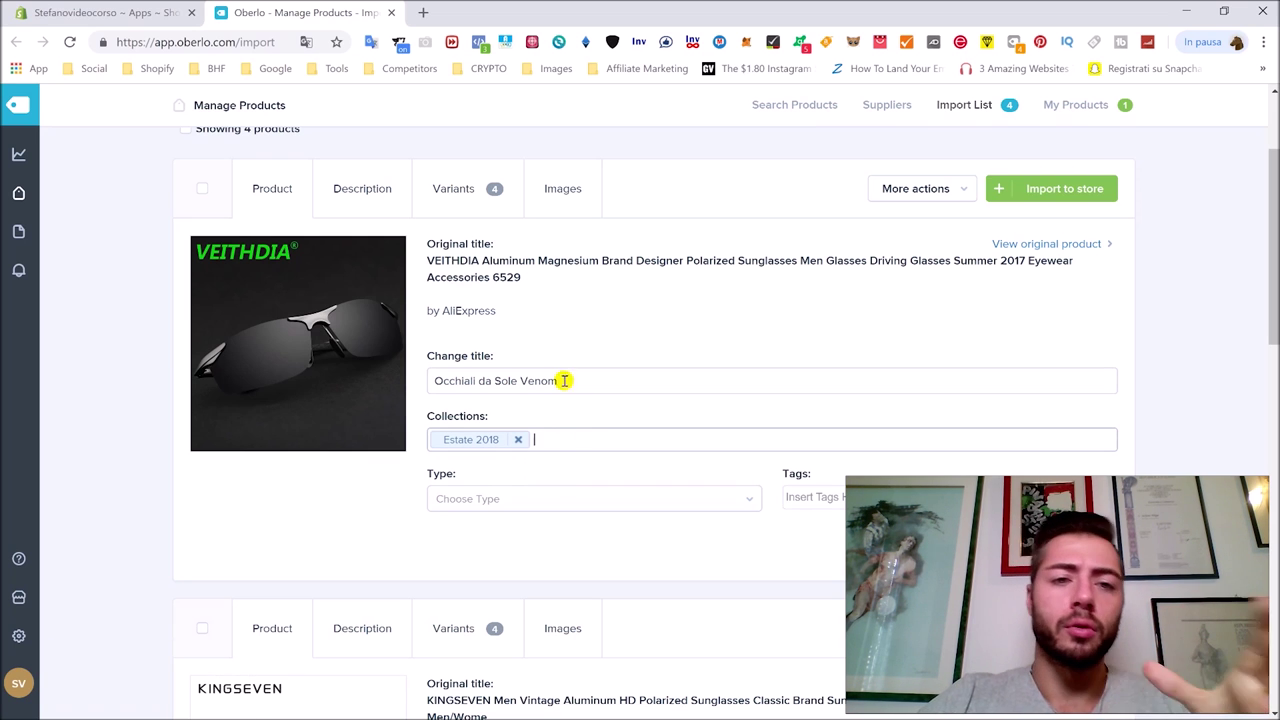
# In the VEITHDIA product's variants, rename the lens color "black frame" to "Nero" and "grey frame" to "Grigio"
pyautogui.click(498, 190)
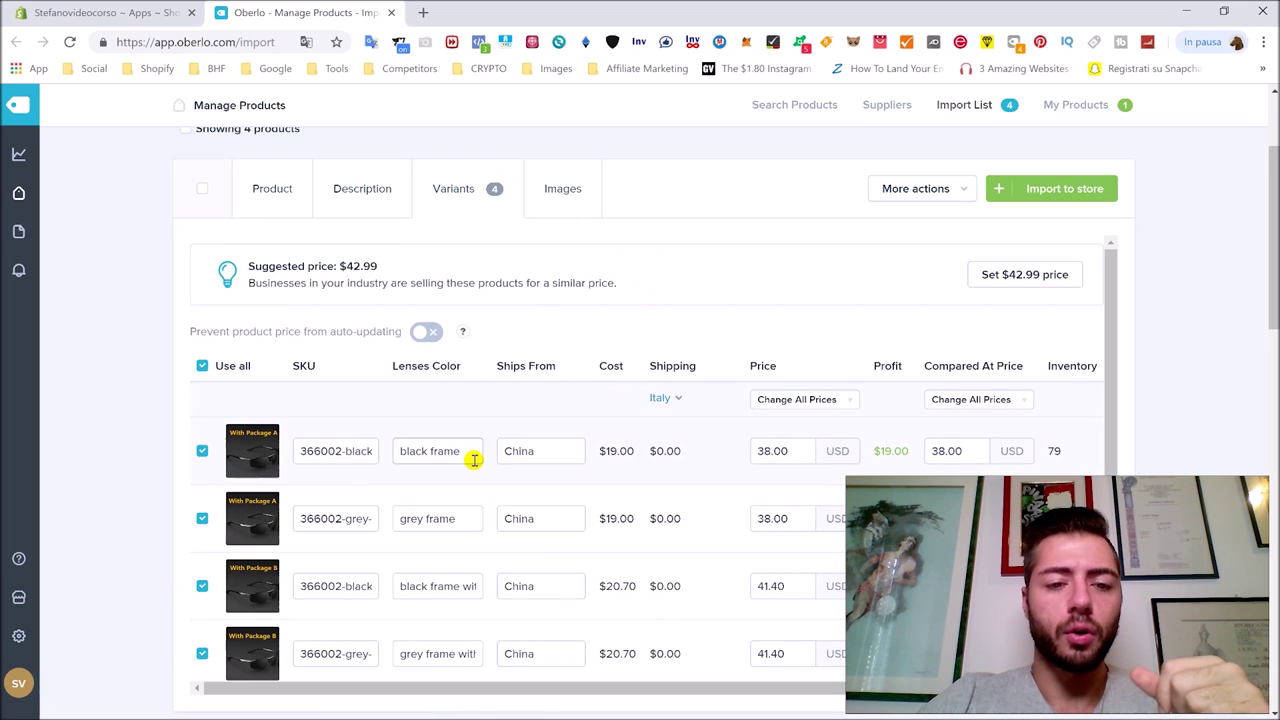
pyautogui.tripleClick(473, 459)
pyautogui.write('Nero')
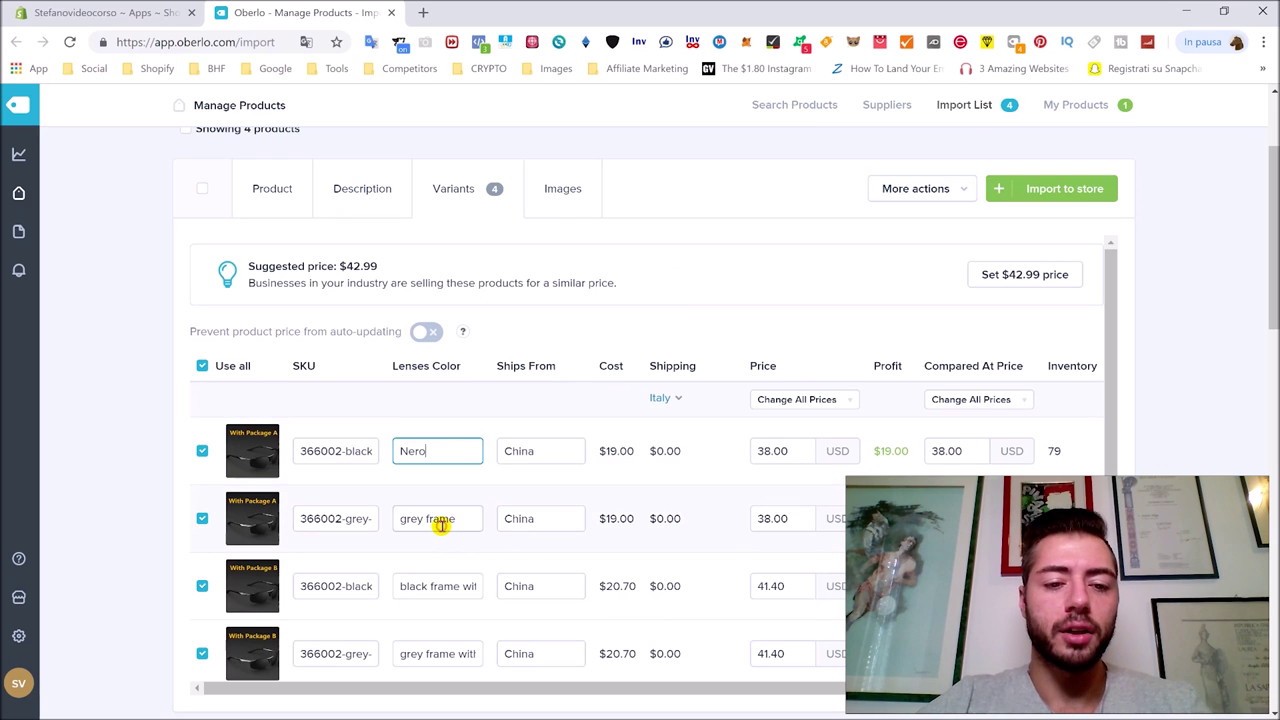
pyautogui.tripleClick(441, 522)
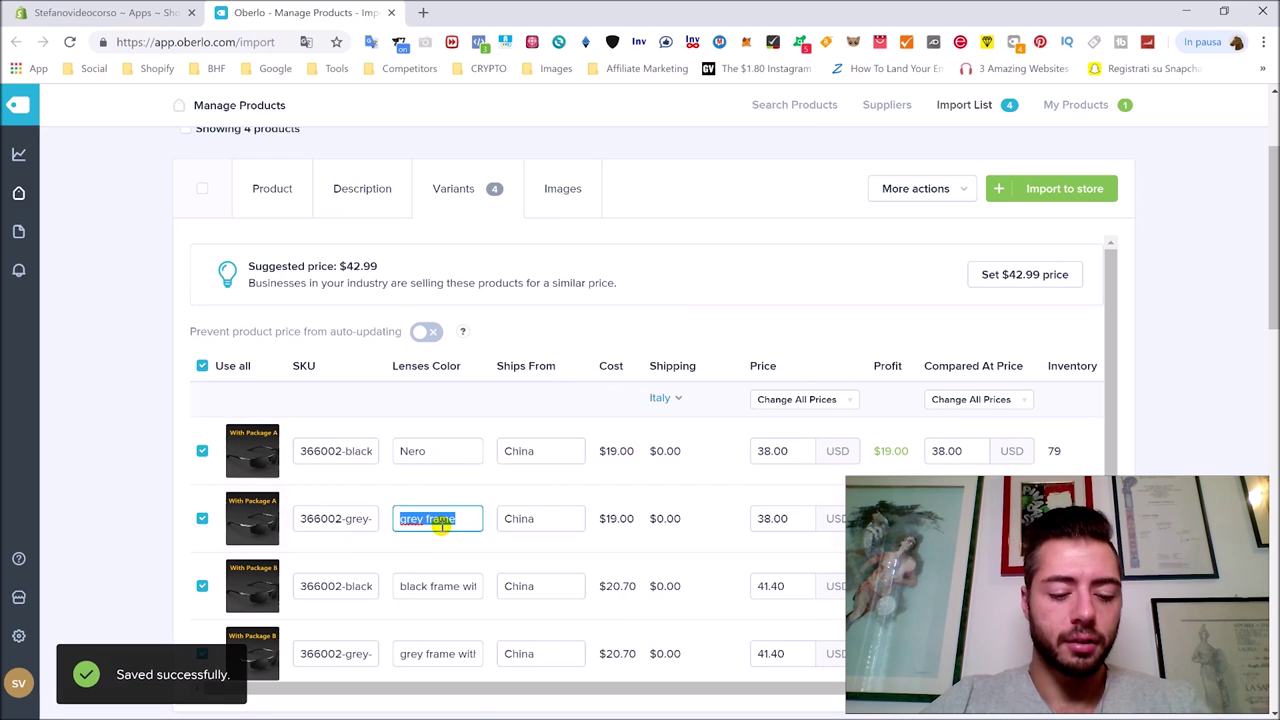
pyautogui.write('Grigio')
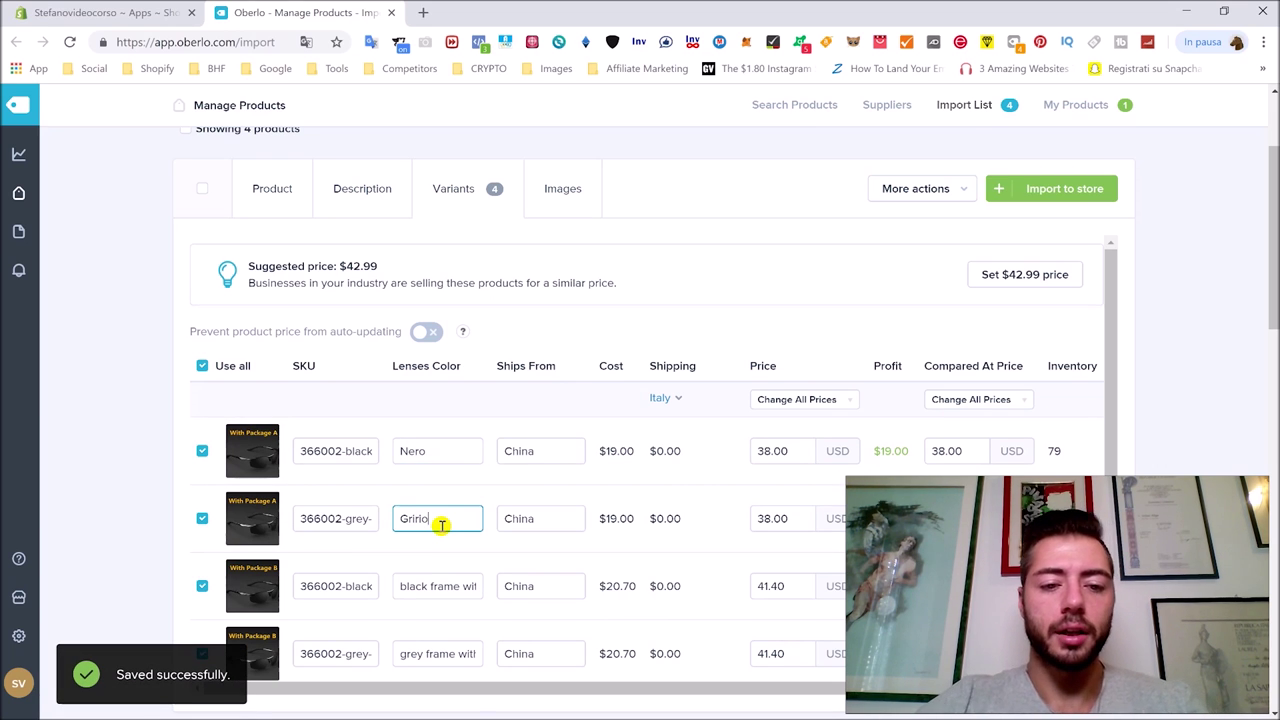
pyautogui.press('BackSpace')
pyautogui.press('BackSpace')
pyautogui.press('BackSpace')
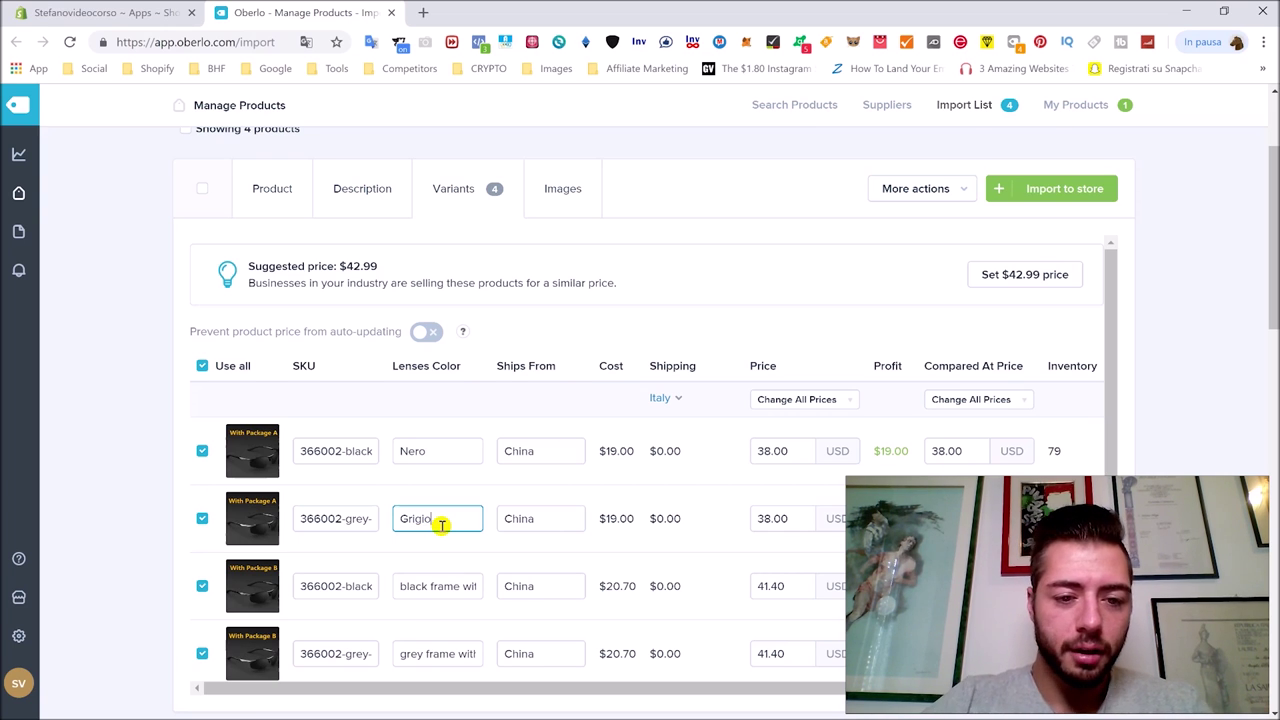
pyautogui.tripleClick(447, 582)
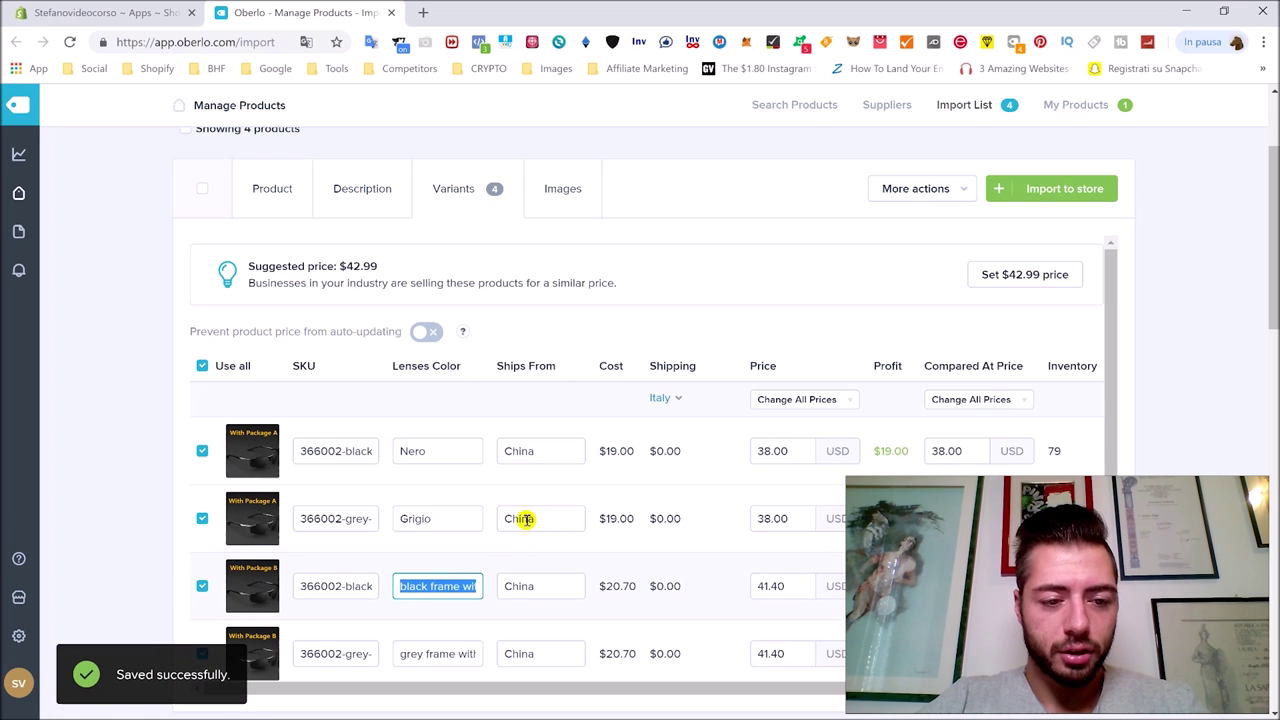
# Set the selling price of all variants of the VEITHDIA sunglasses to 80.00 USD in bulk
pyautogui.scroll(-1, 530, 510)
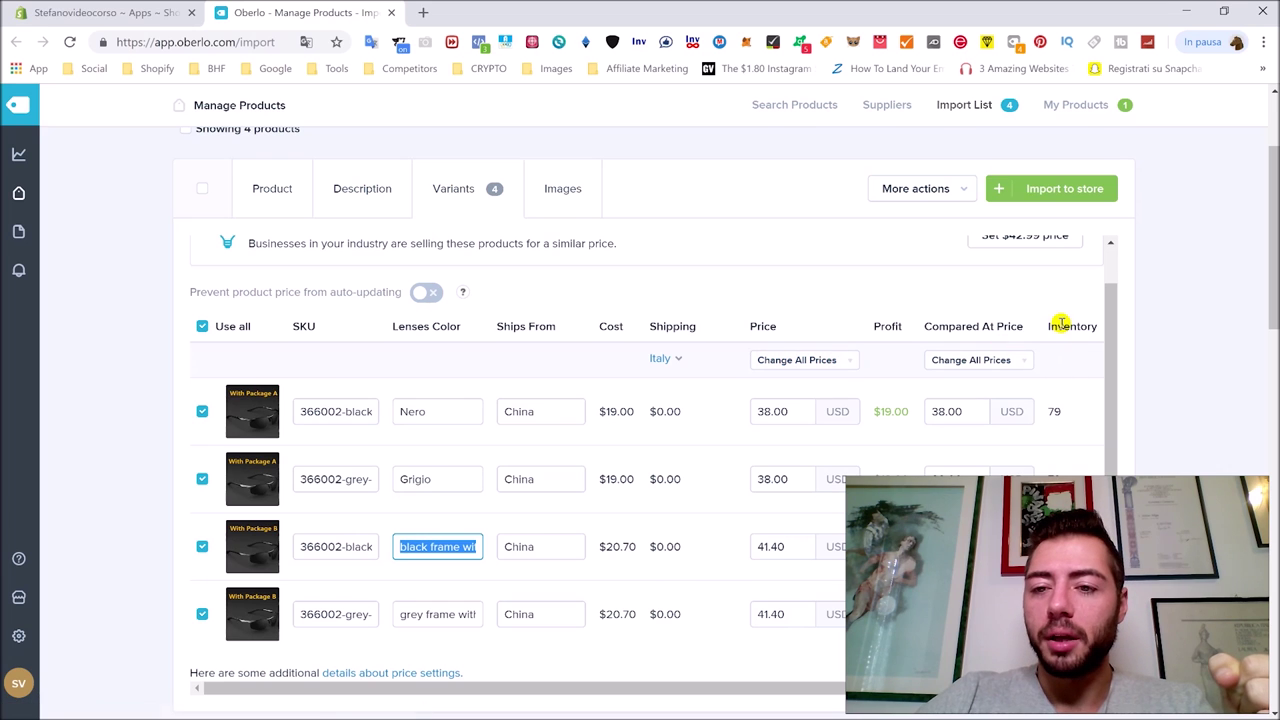
pyautogui.click(826, 362)
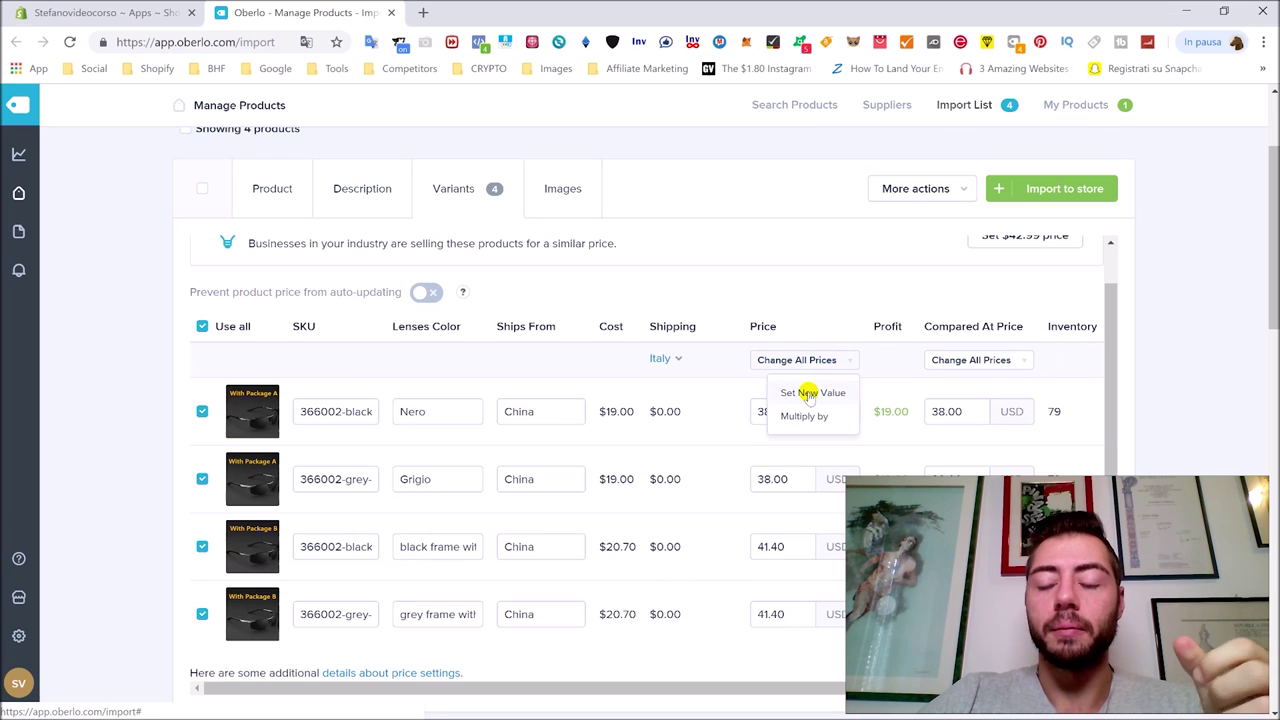
pyautogui.click(808, 393)
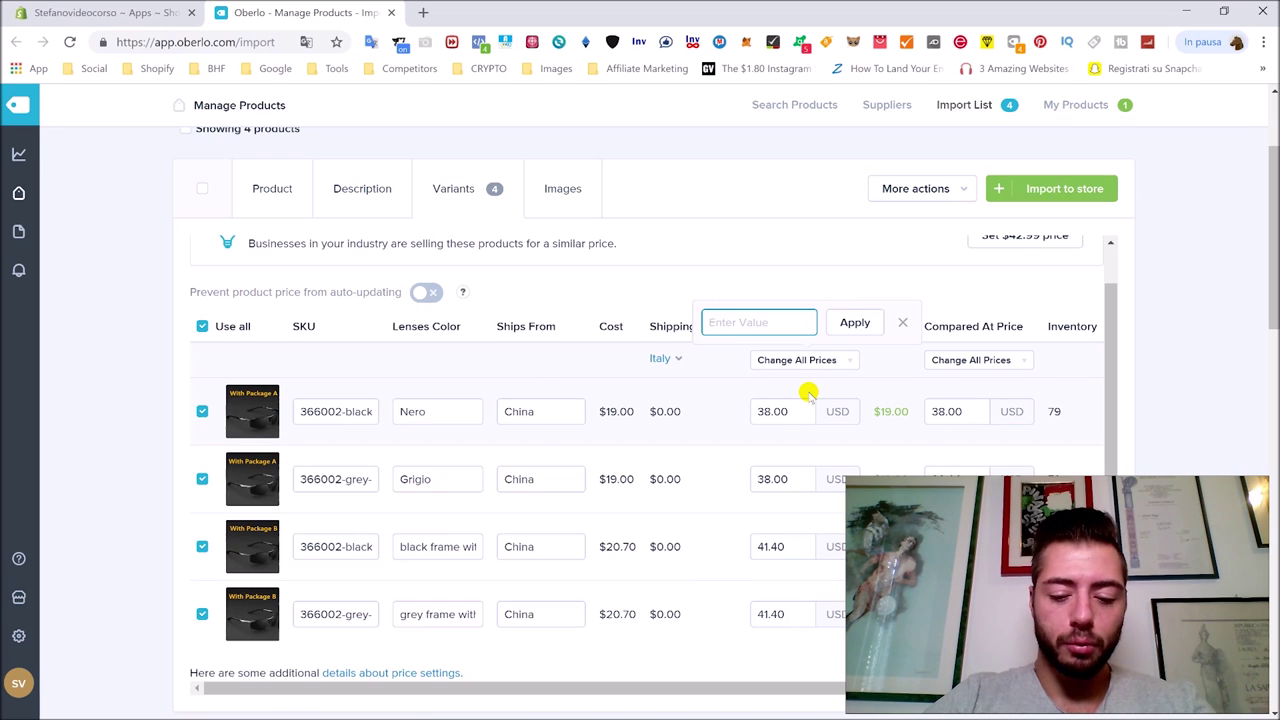
pyautogui.click(855, 323)
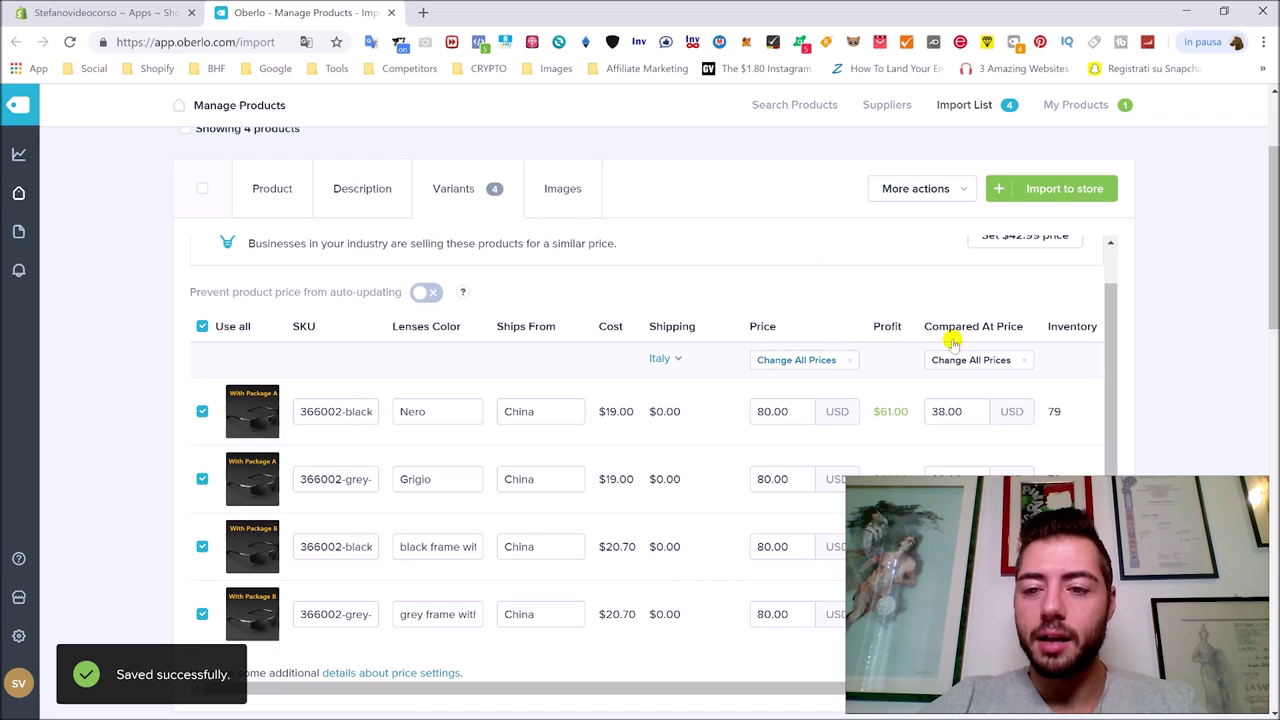
# Set the compared-at price of all variants of the VEITHDIA sunglasses to 40.00 USD in bulk
pyautogui.click(980, 361)
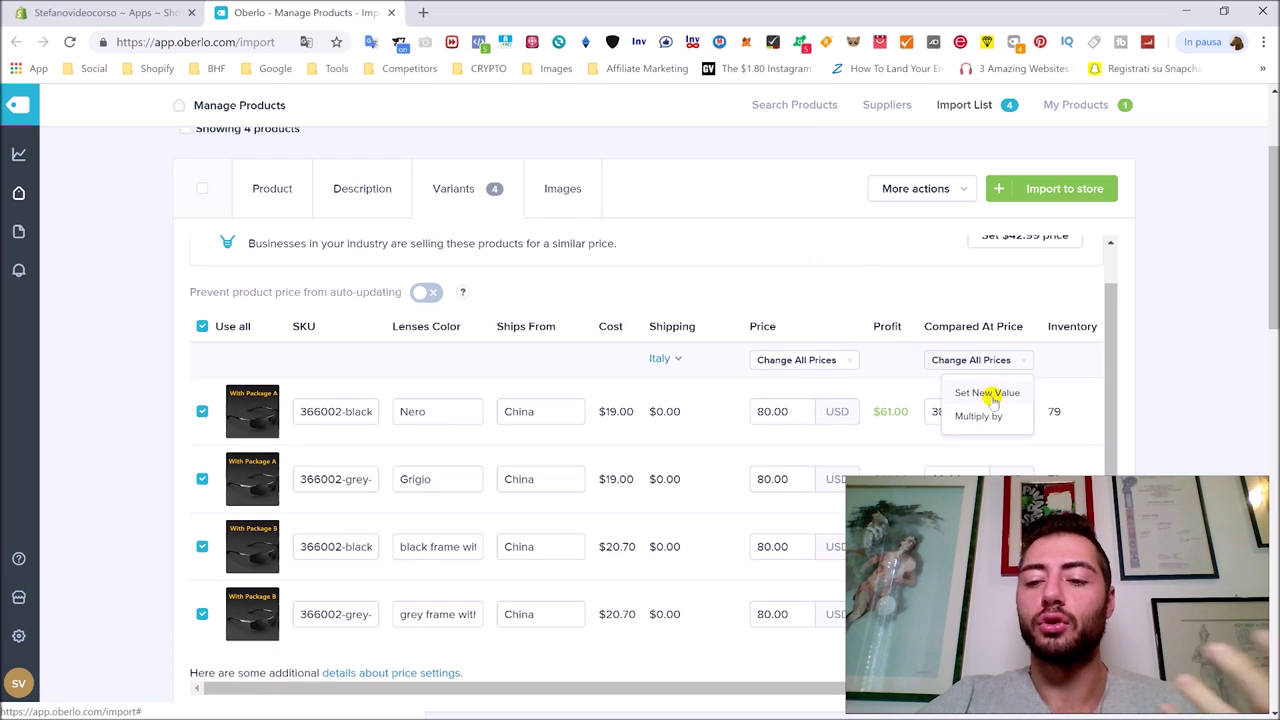
pyautogui.click(990, 395)
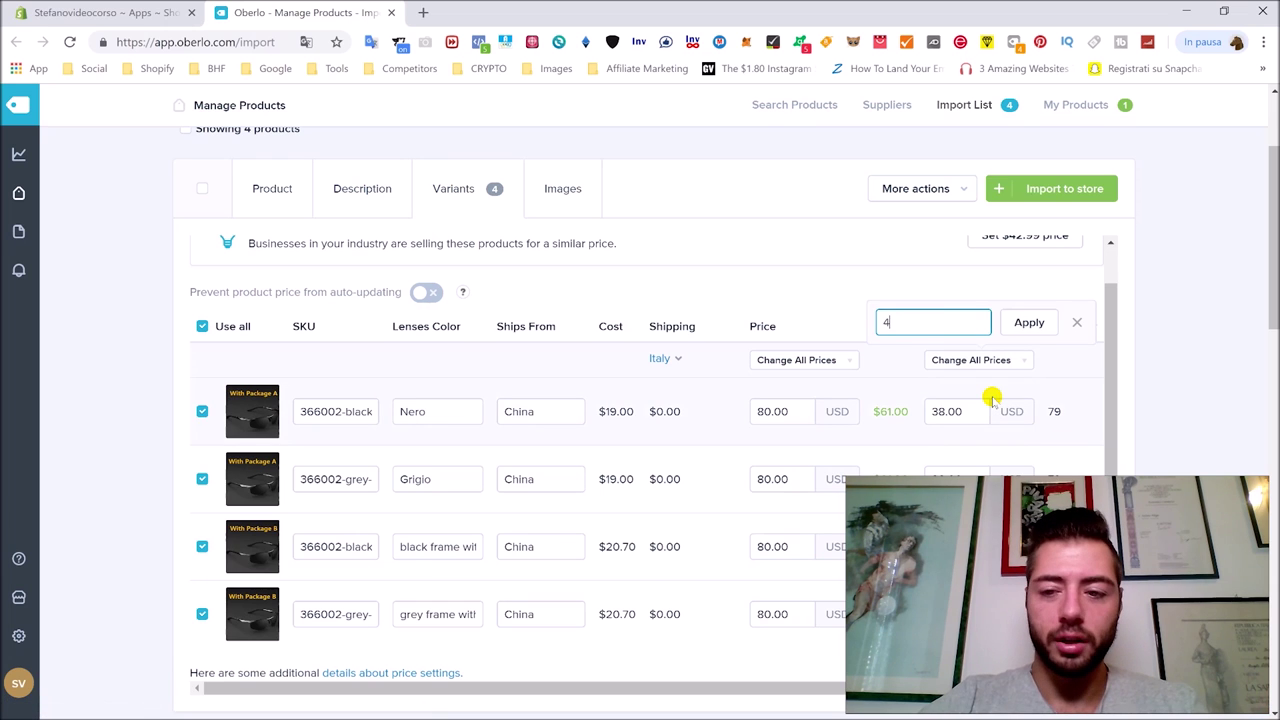
pyautogui.click(1004, 323)
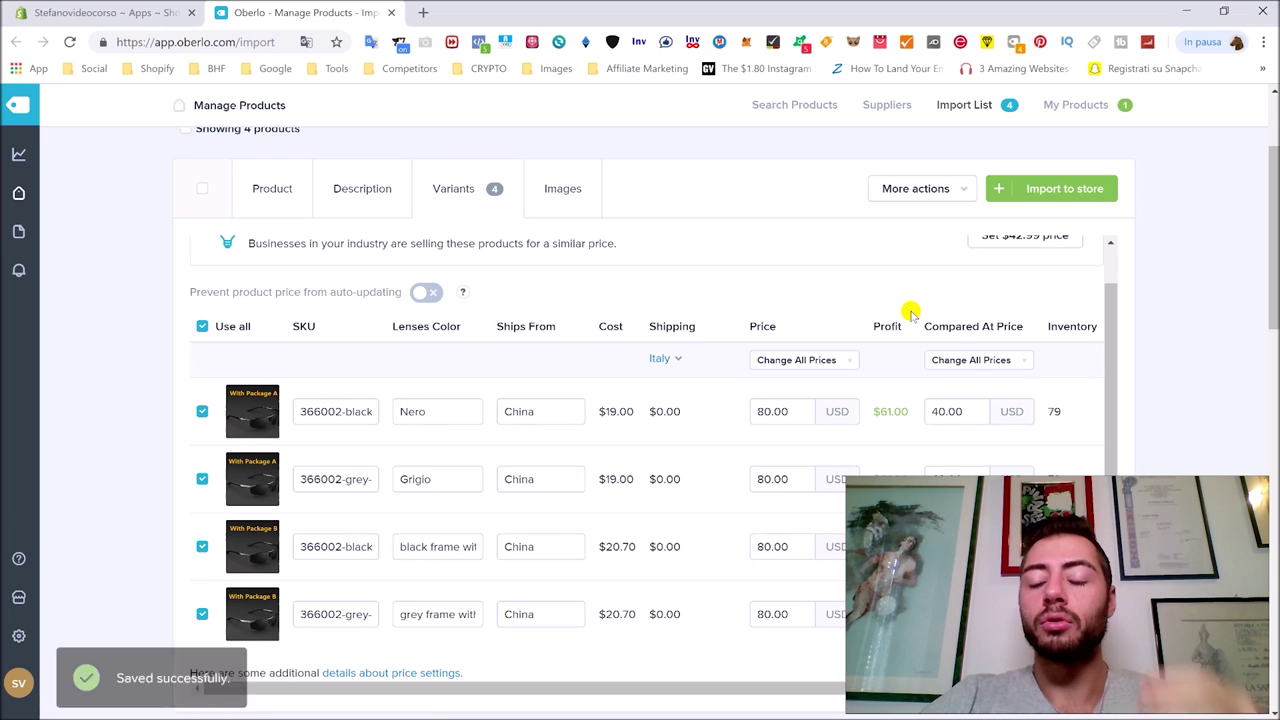
# Add the photo of the man by the lighthouse and three dark-background frame shots near the gallery's end to the VEITHDIA product's images
pyautogui.click(541, 190)
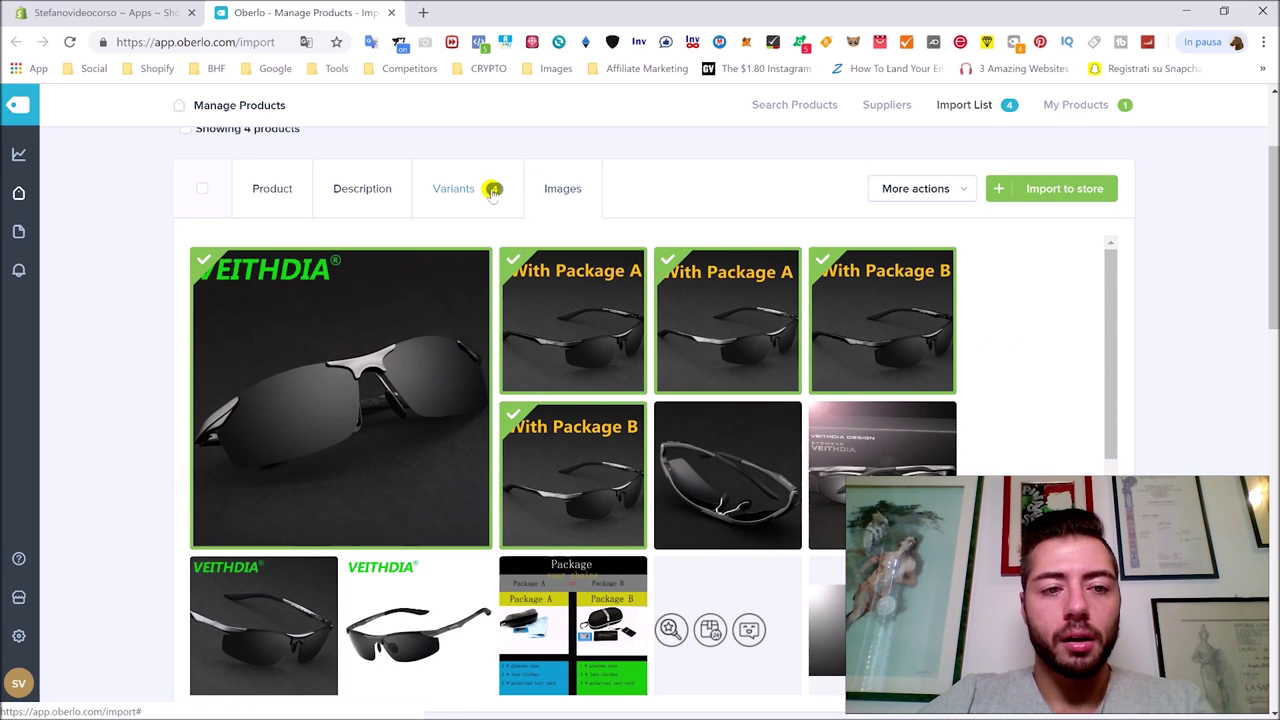
pyautogui.scroll(-5, 530, 388)
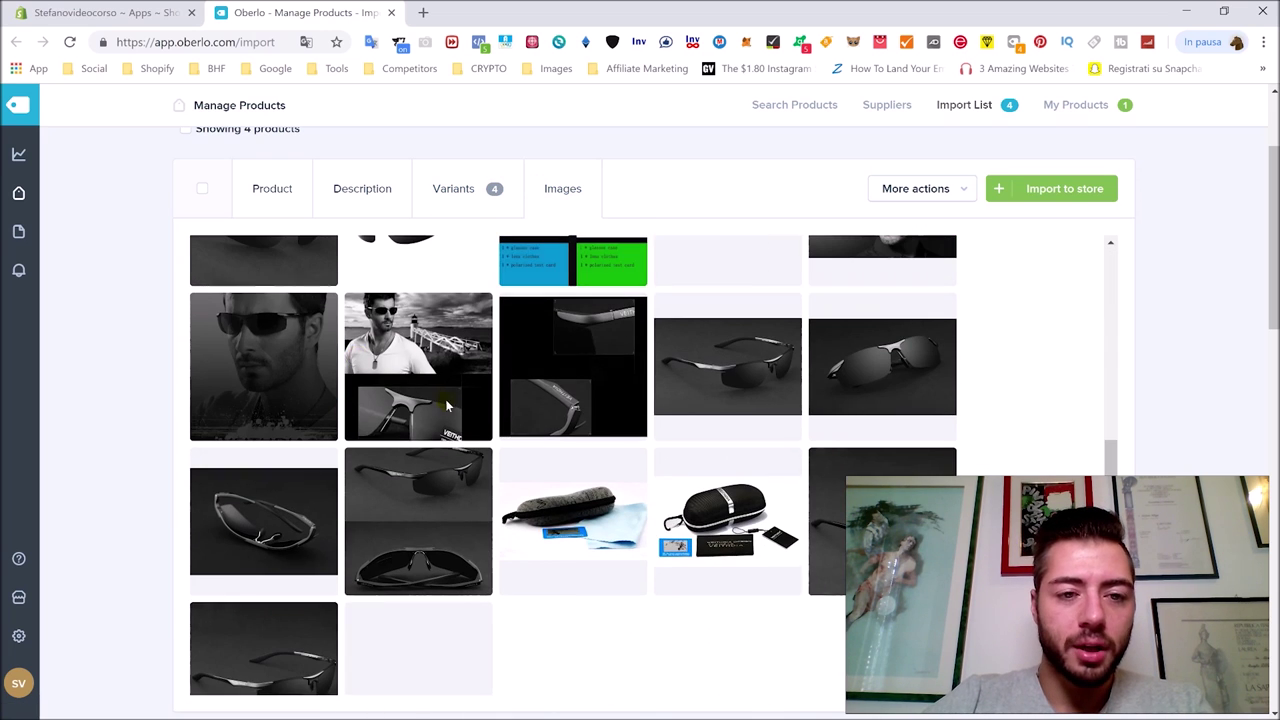
pyautogui.click(386, 368)
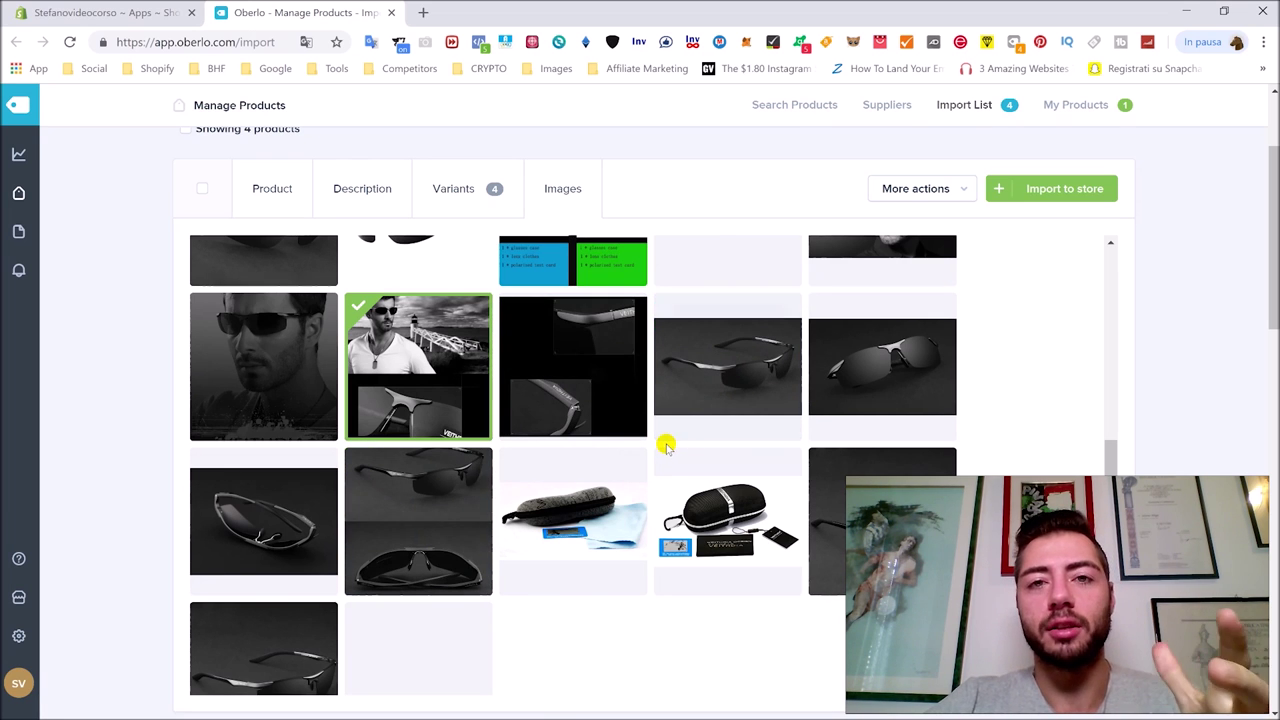
pyautogui.scroll(-1, 477, 440)
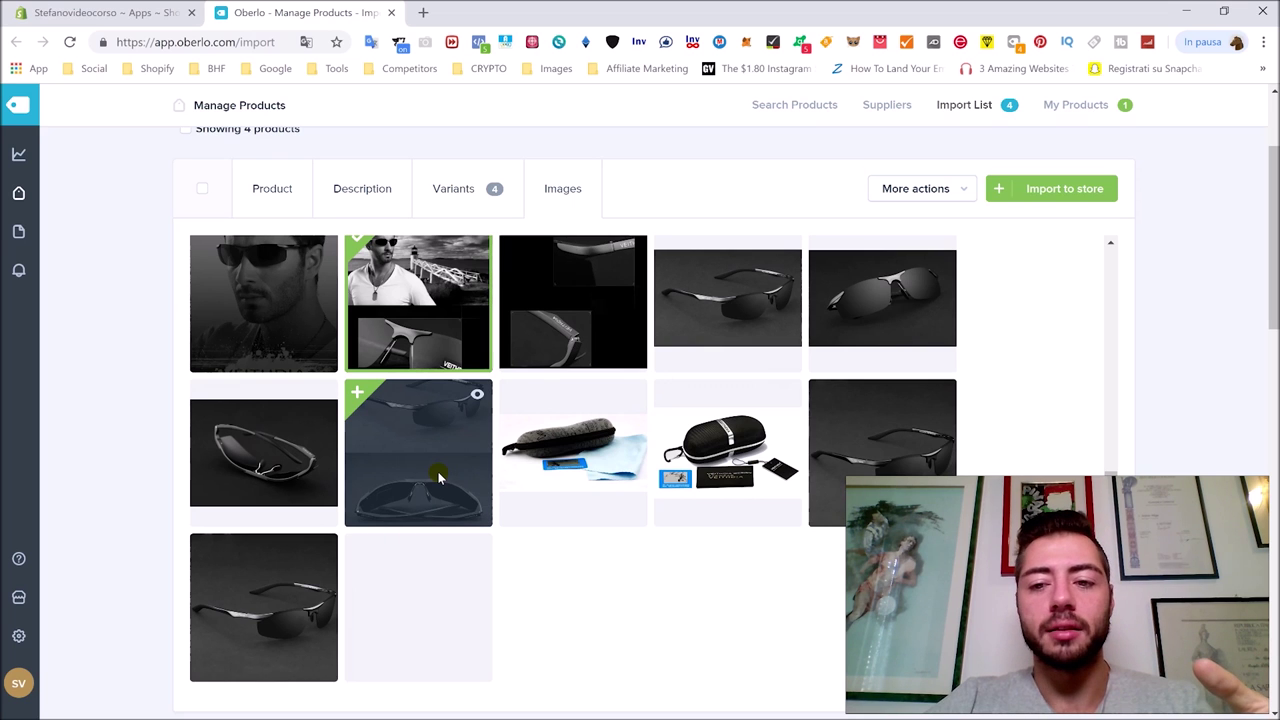
pyautogui.scroll(1, 438, 477)
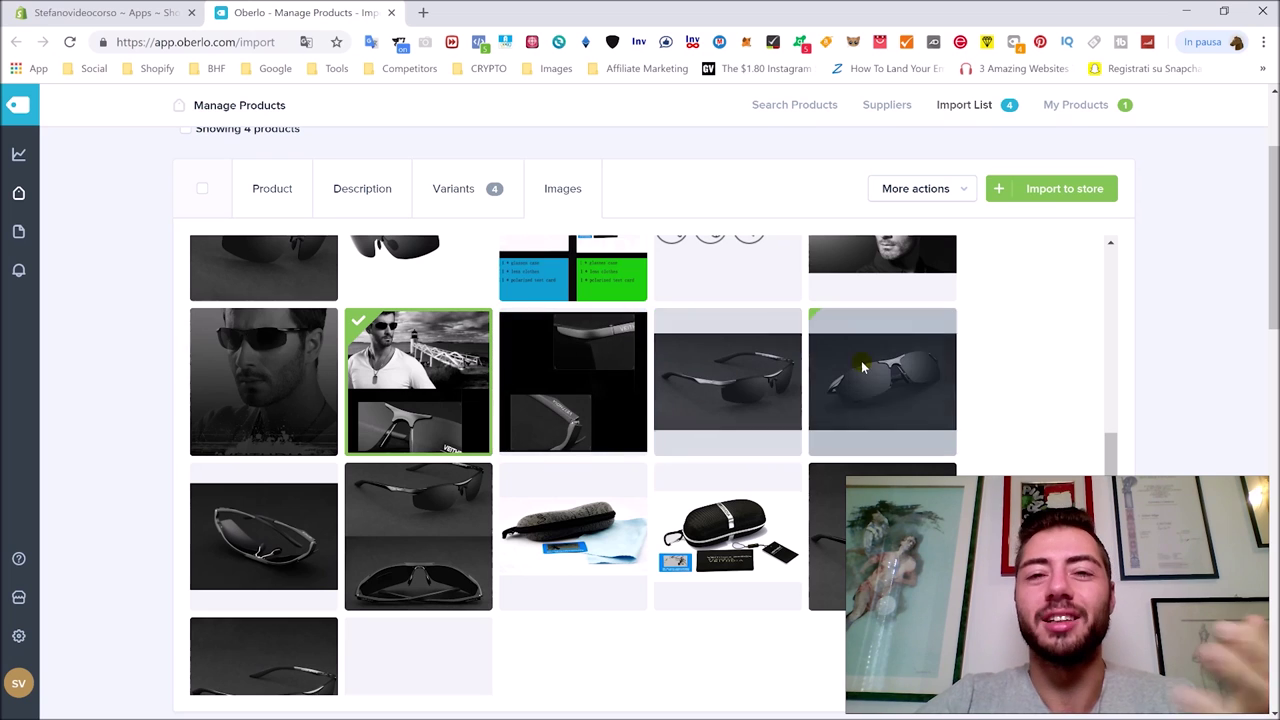
pyautogui.scroll(-1, 584, 485)
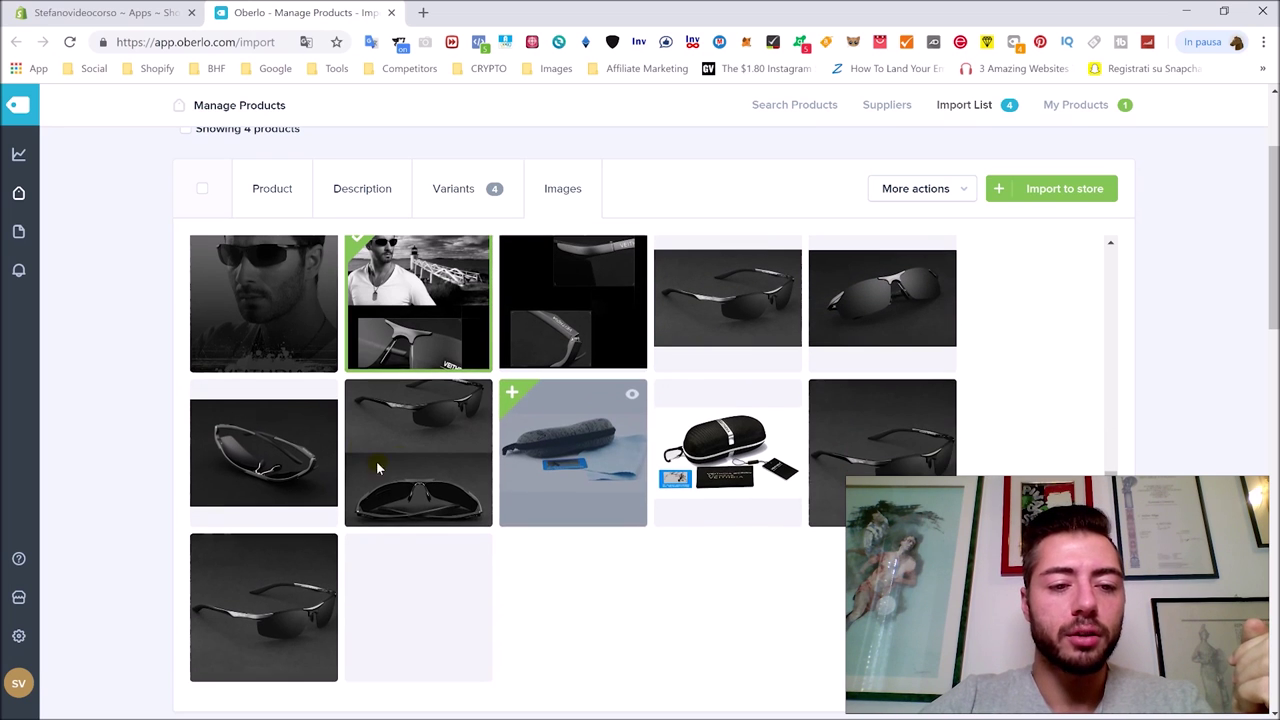
pyautogui.click(432, 479)
pyautogui.click(283, 572)
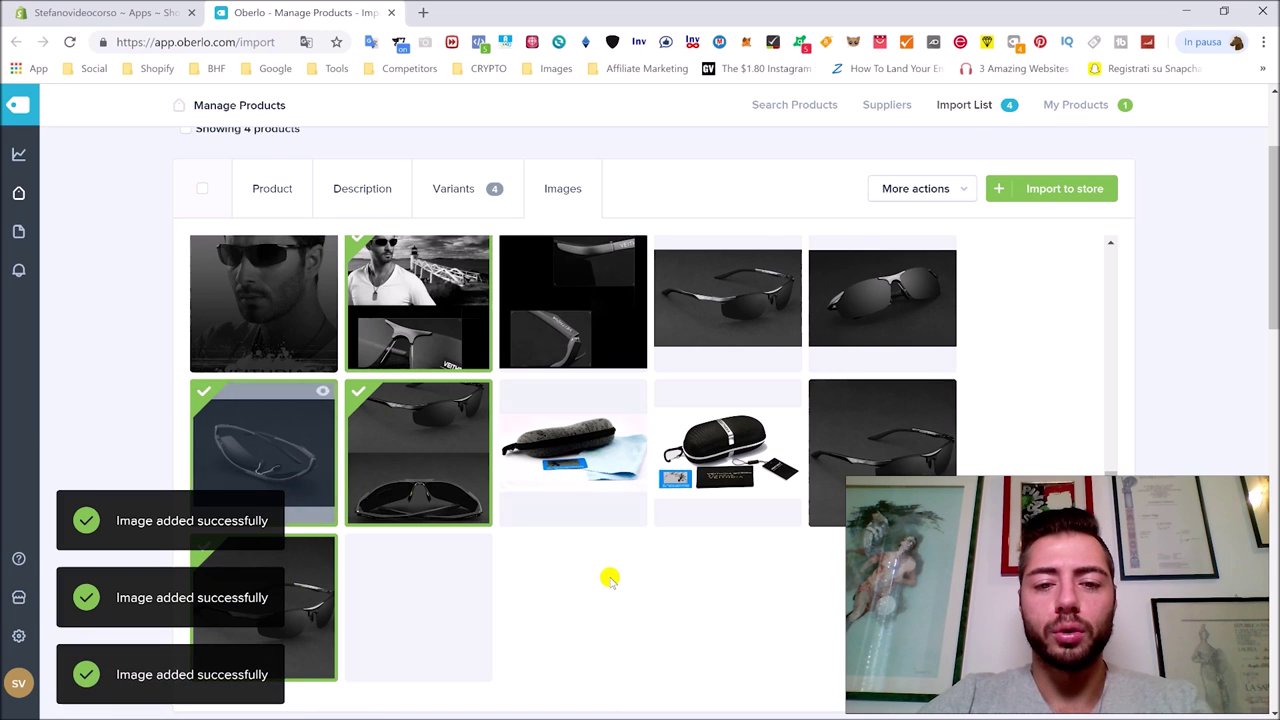
pyautogui.scroll(1, 608, 577)
pyautogui.scroll(1, 740, 455)
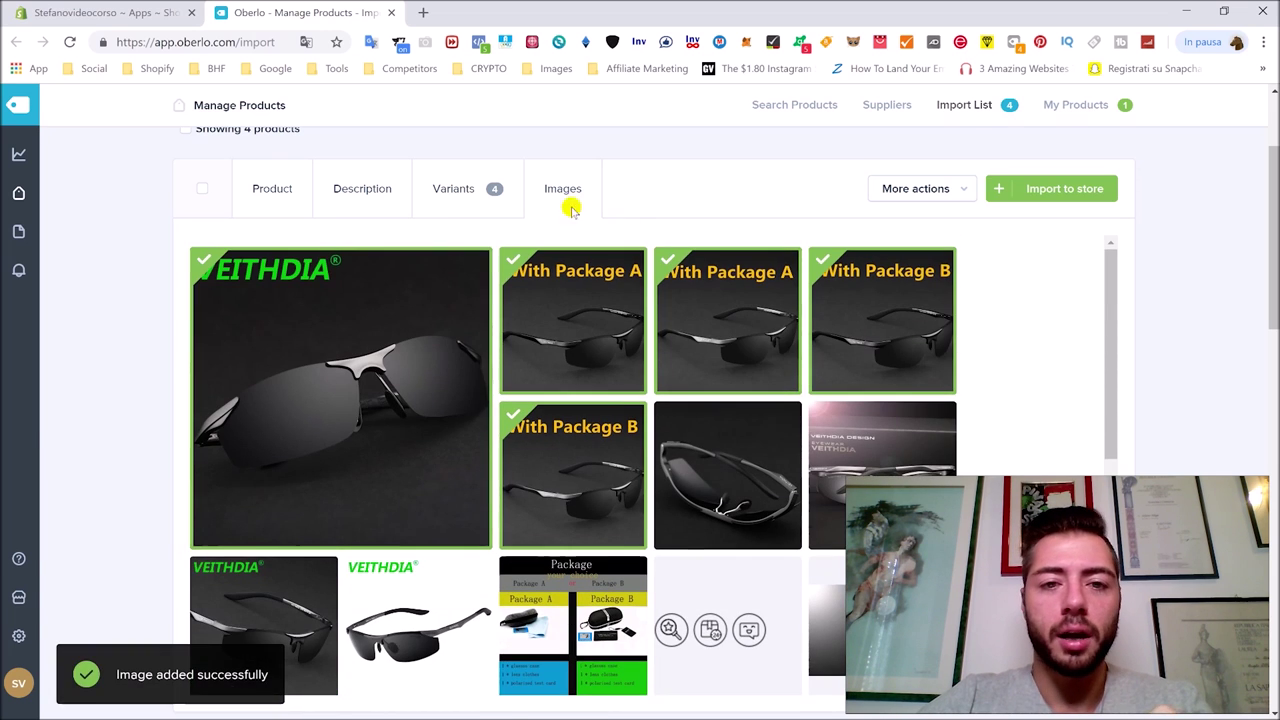
# Check the VEITHDIA product's description and import the product to the store
pyautogui.click(374, 196)
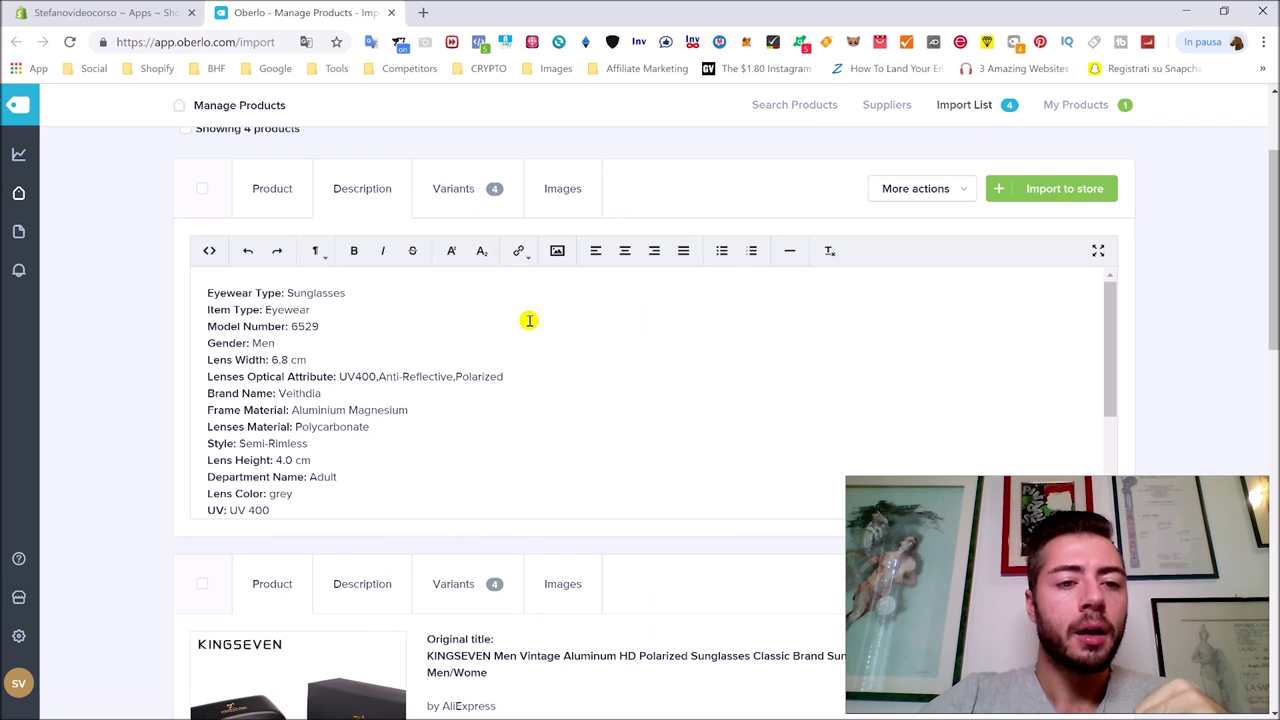
pyautogui.click(400, 324)
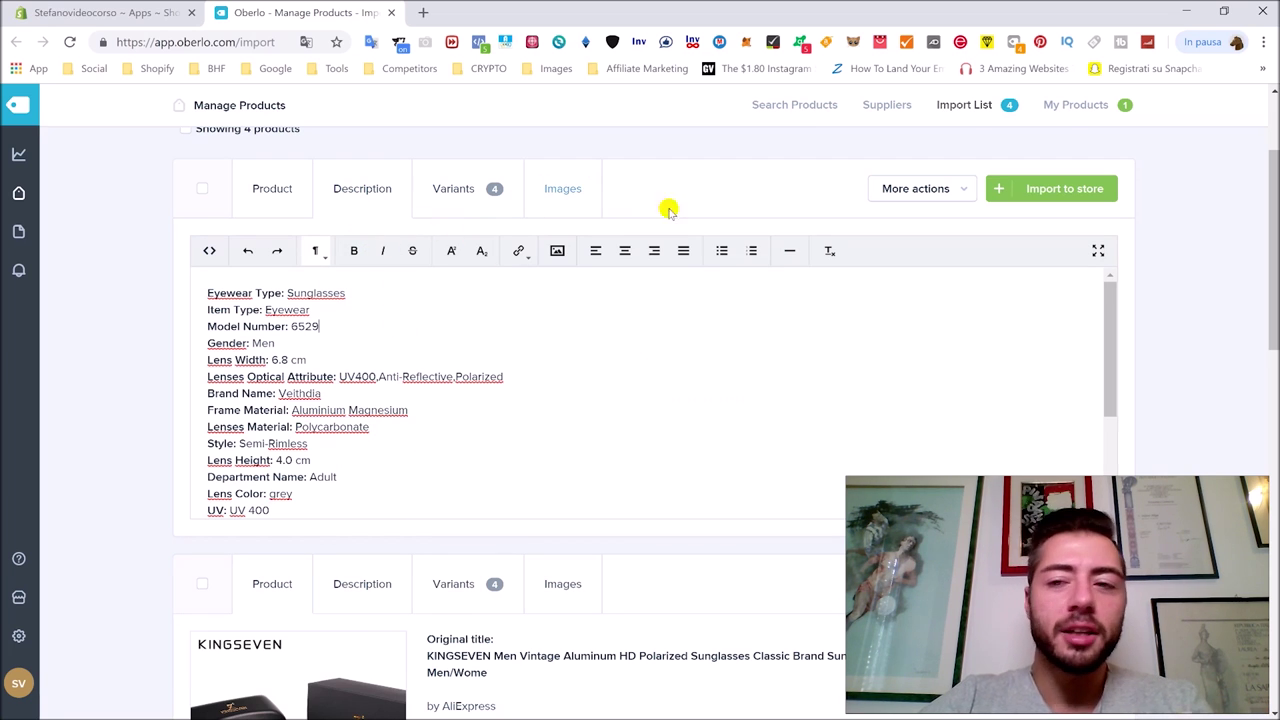
pyautogui.click(285, 166)
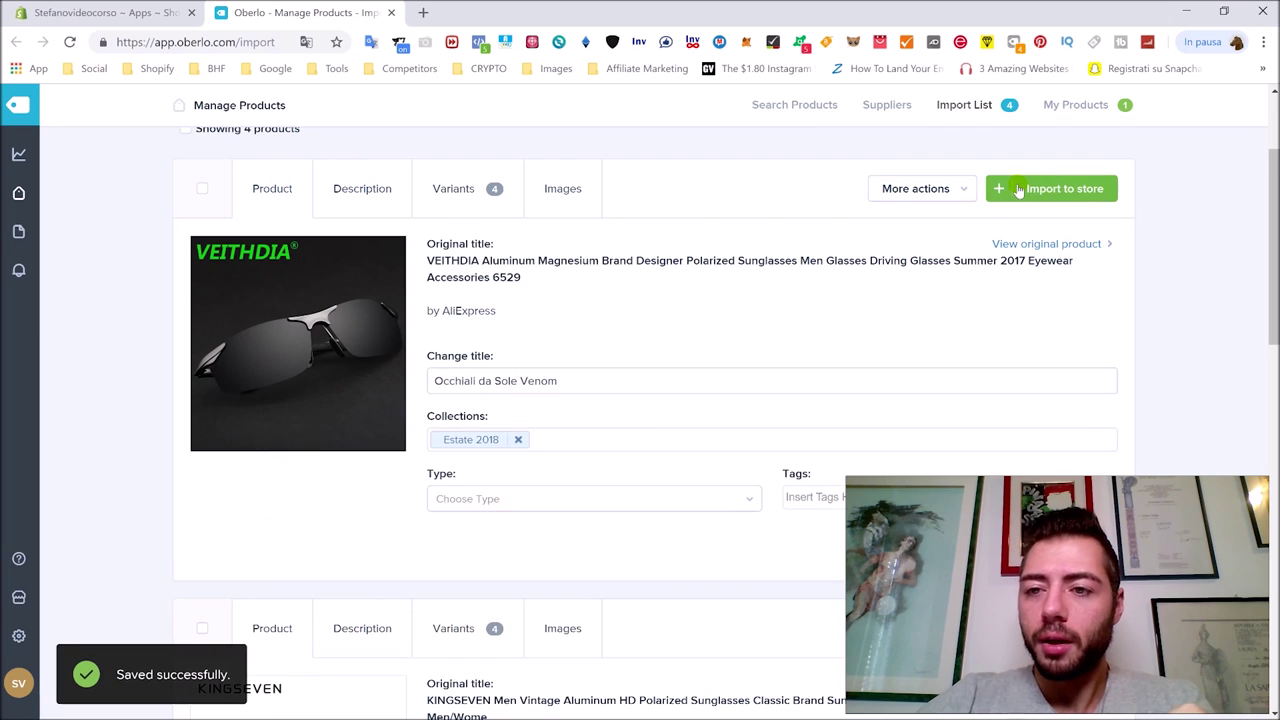
pyautogui.click(1017, 190)
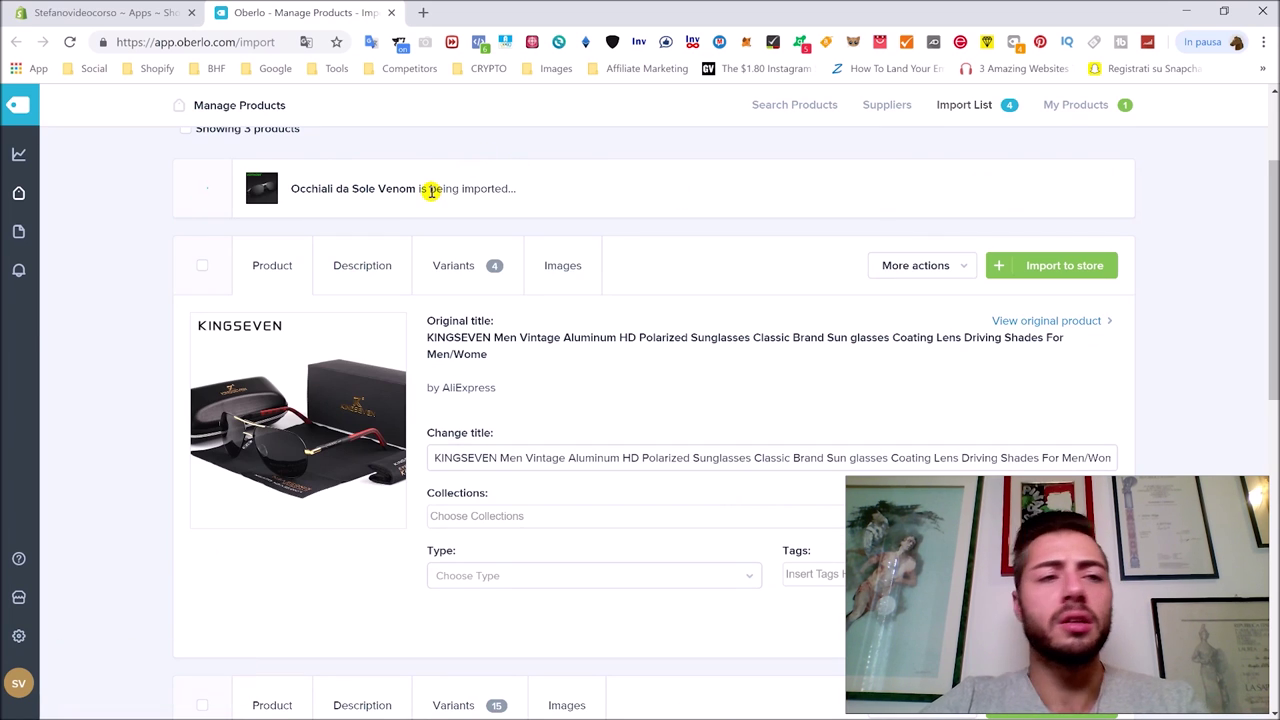
# Open the imported Occhiali da Sole Venom product for editing in Shopify
pyautogui.click(1057, 186)
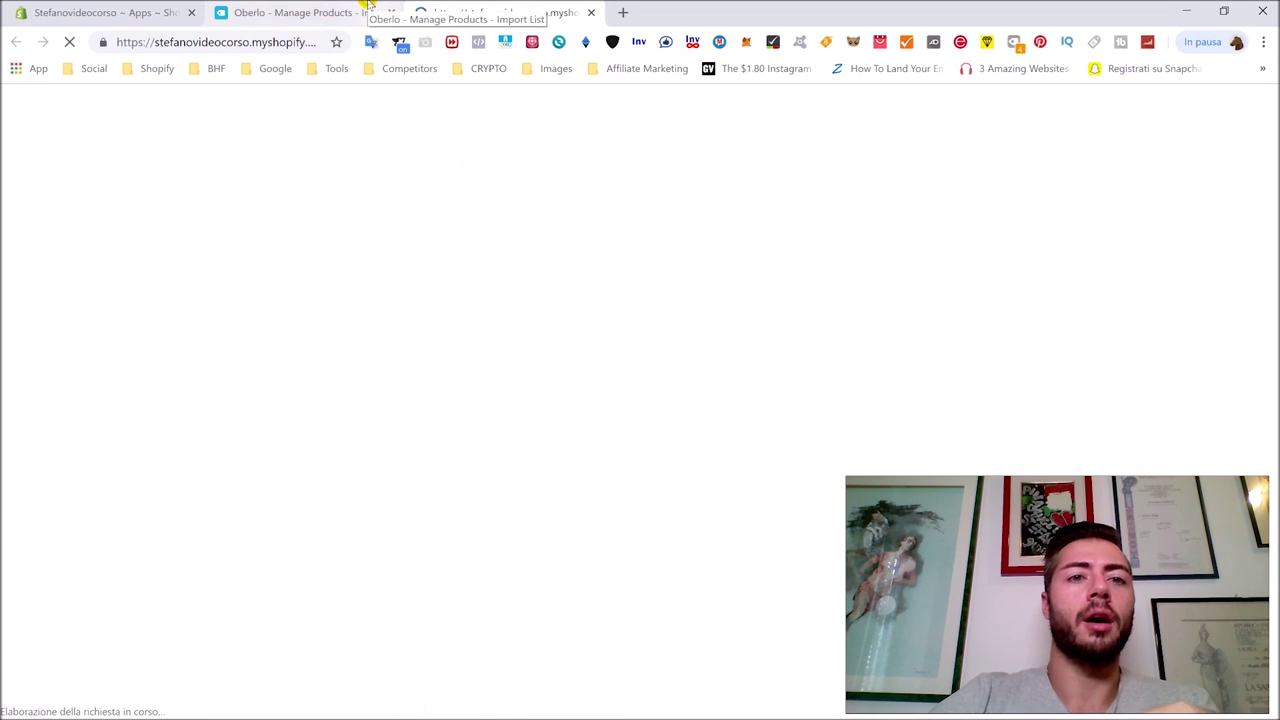
pyautogui.click(366, 10)
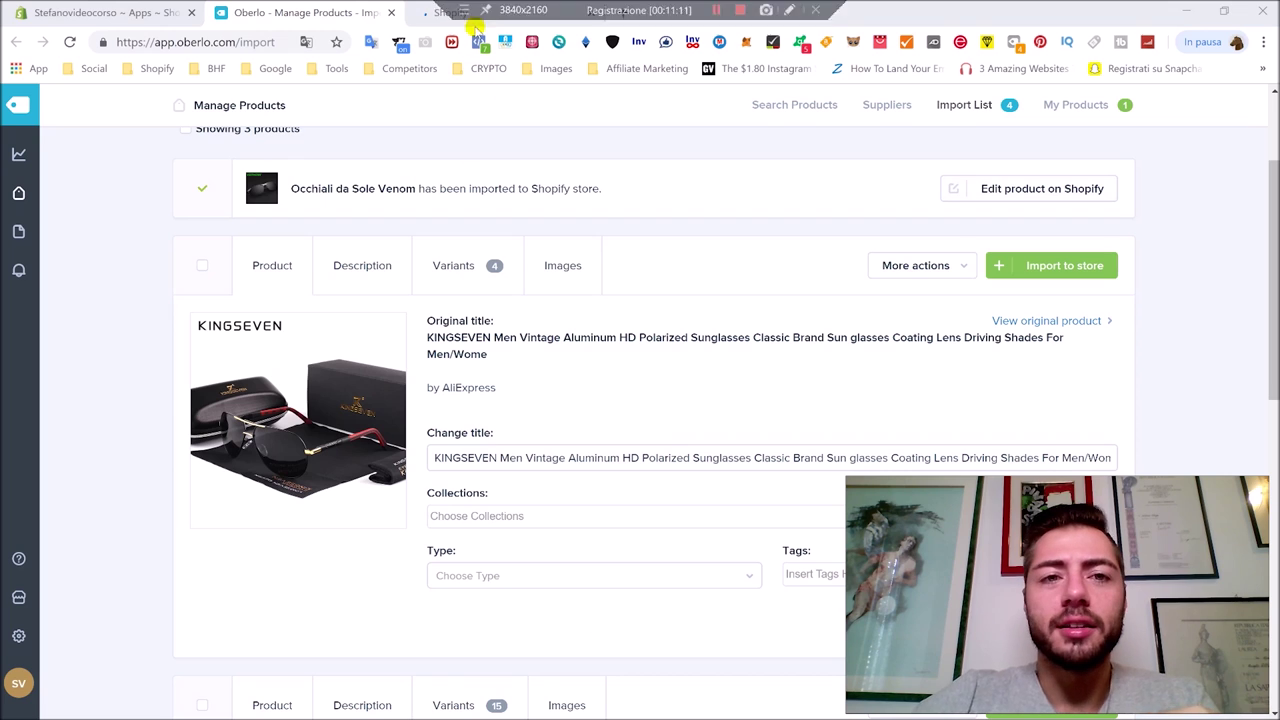
pyautogui.click(472, 12)
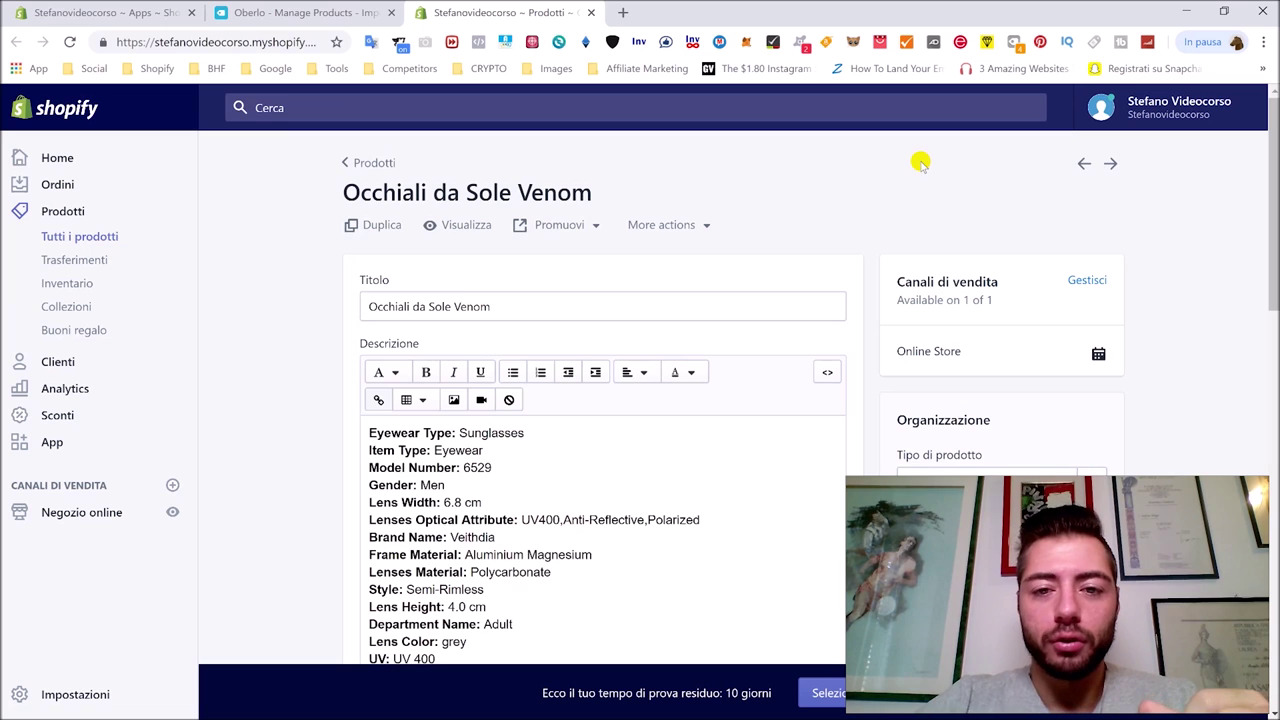
# Delete the Eyewear Type and Item Type lines from the beginning of the product description, leaving blank lines above Model Number
pyautogui.scroll(-2, 920, 163)
pyautogui.scroll(-5, 888, 262)
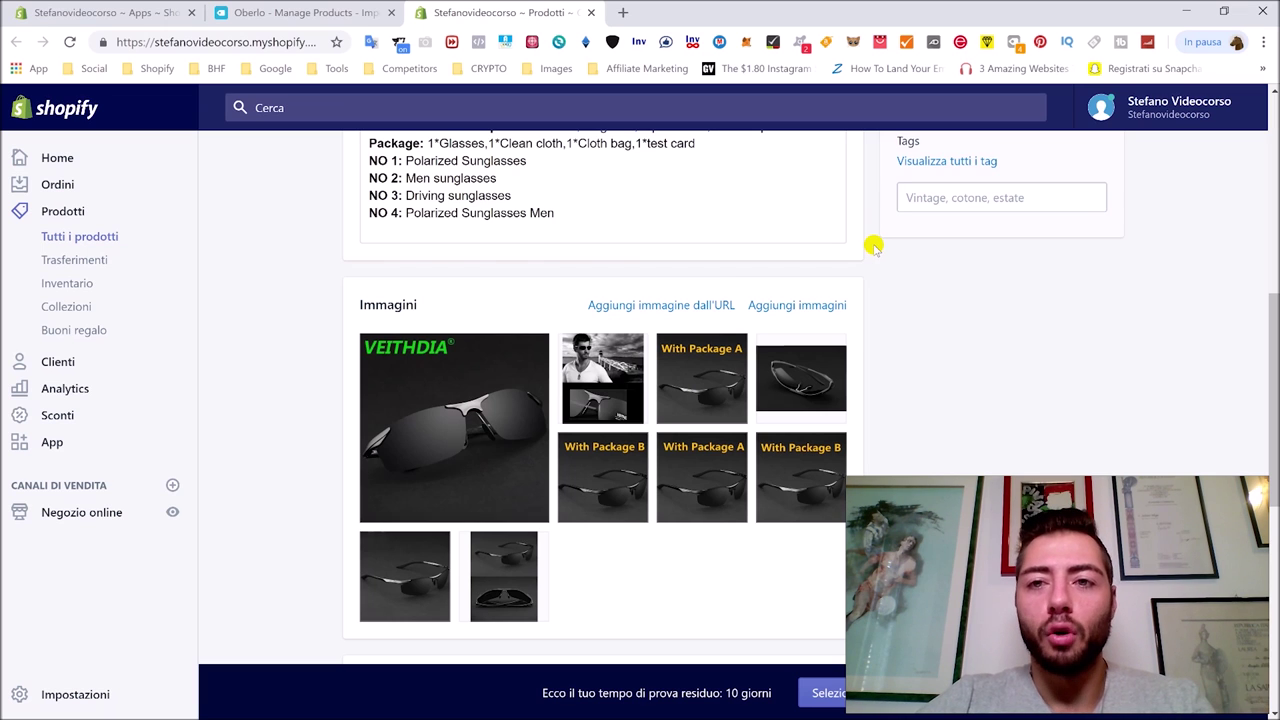
pyautogui.scroll(3, 873, 246)
pyautogui.click(656, 455)
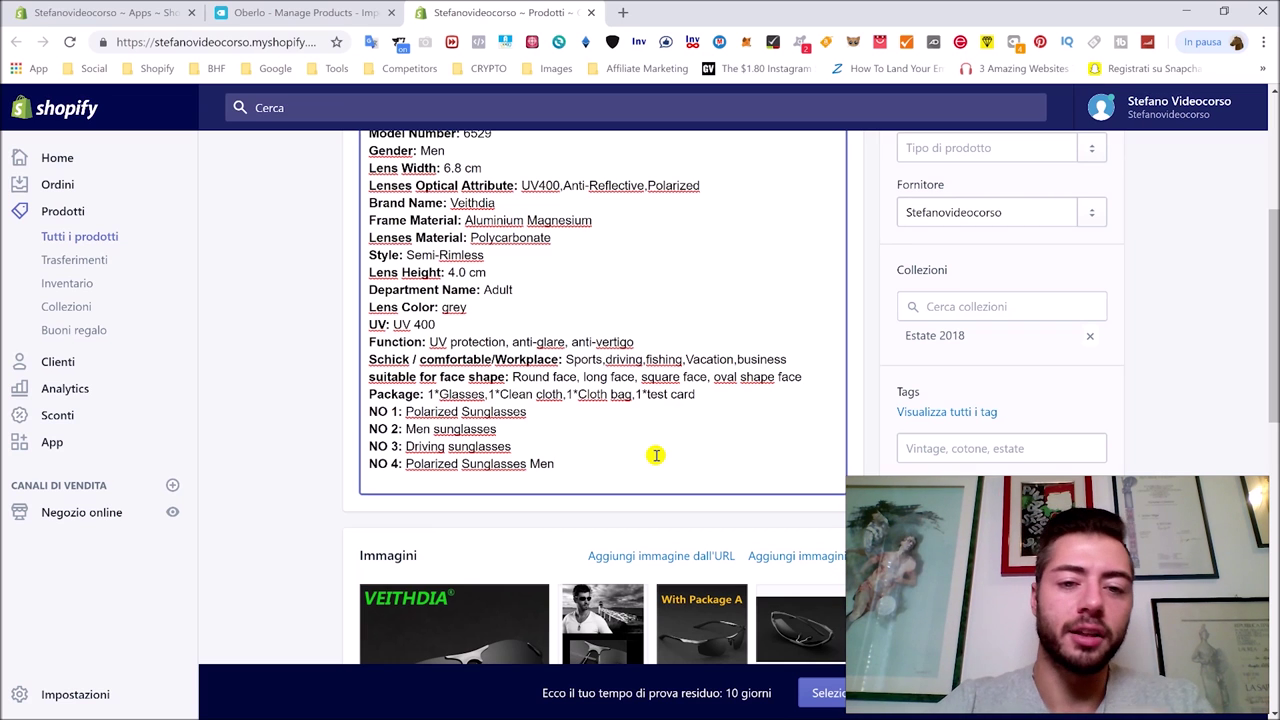
pyautogui.scroll(3, 656, 440)
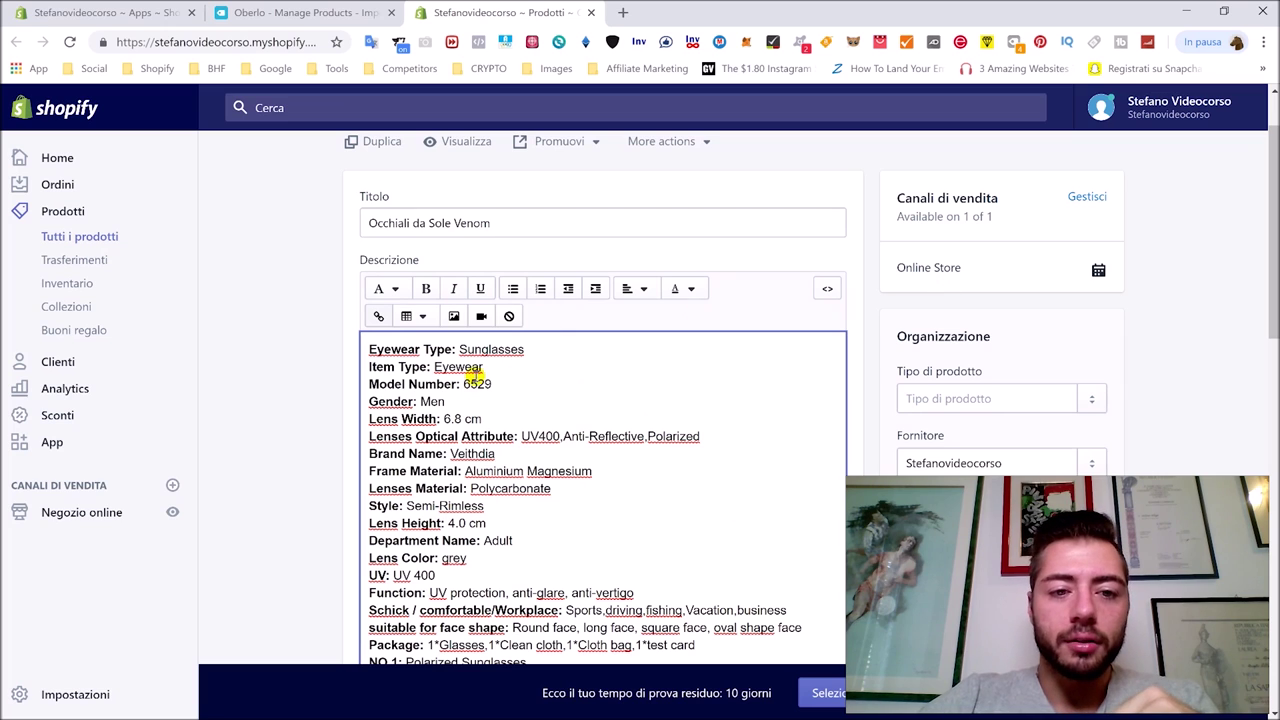
pyautogui.doubleClick(460, 367)
pyautogui.click(556, 367)
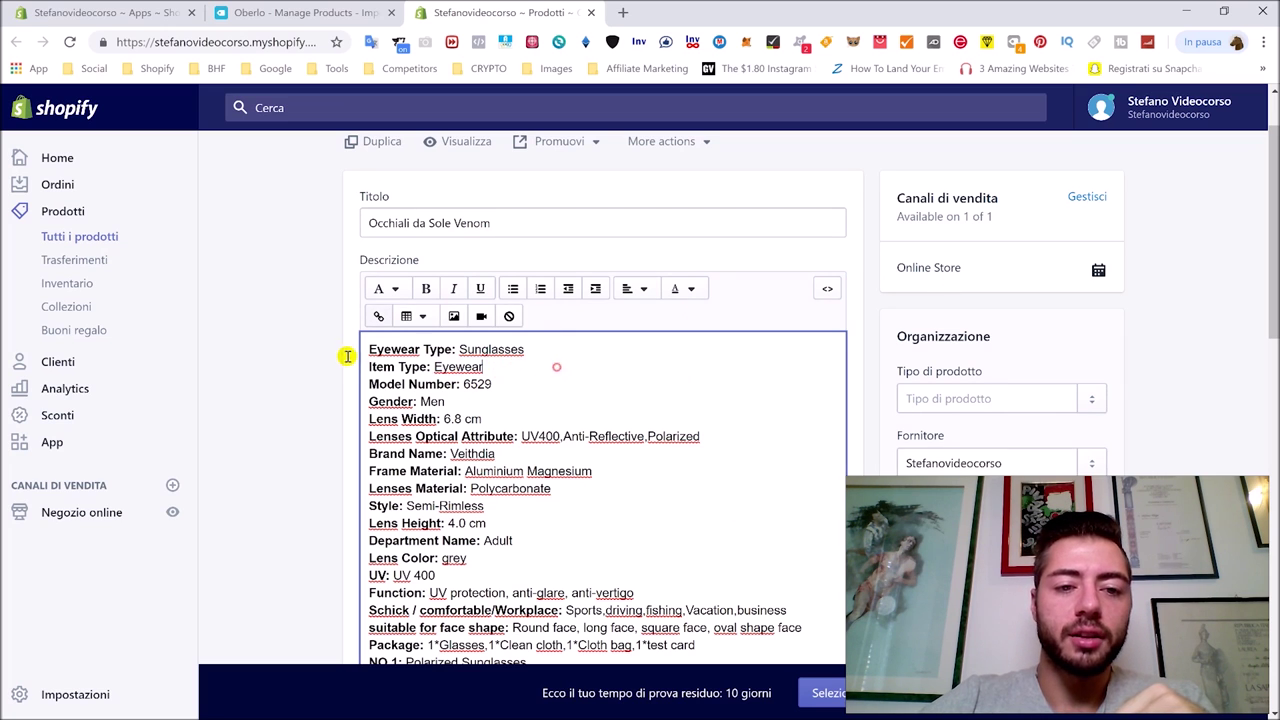
pyautogui.keyDown('shift'); pyautogui.click(329, 340); pyautogui.keyUp('shift')
pyautogui.press('BackSpace')
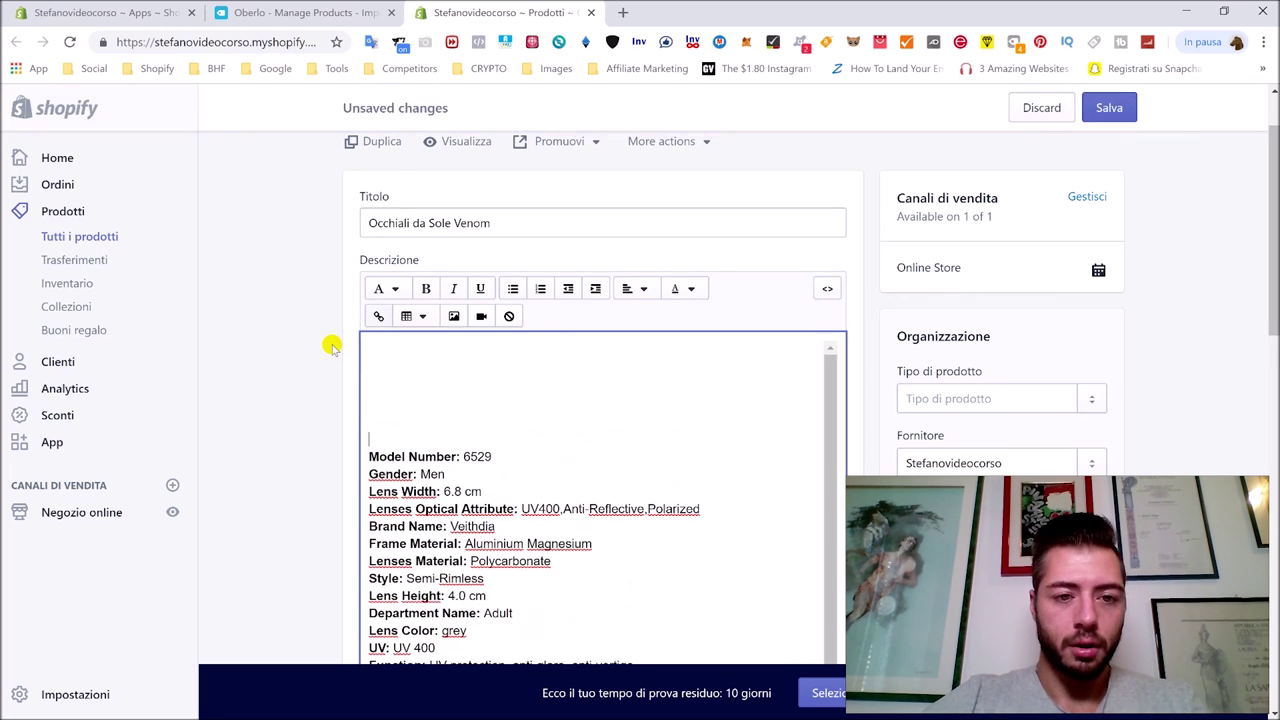
# Write "Occhiali da sole perfetti per tutti gli amanti dei motori." as the first line of the product description
pyautogui.write('Occ')
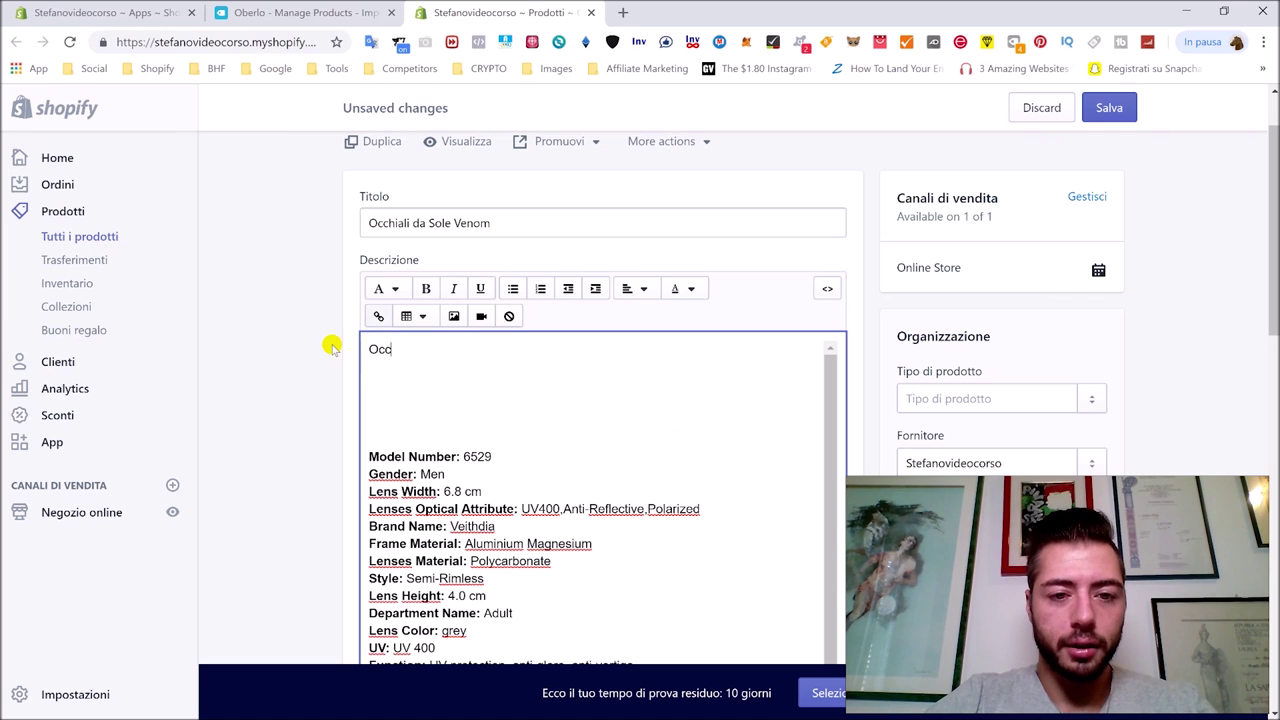
pyautogui.write('hiali da sole perfe')
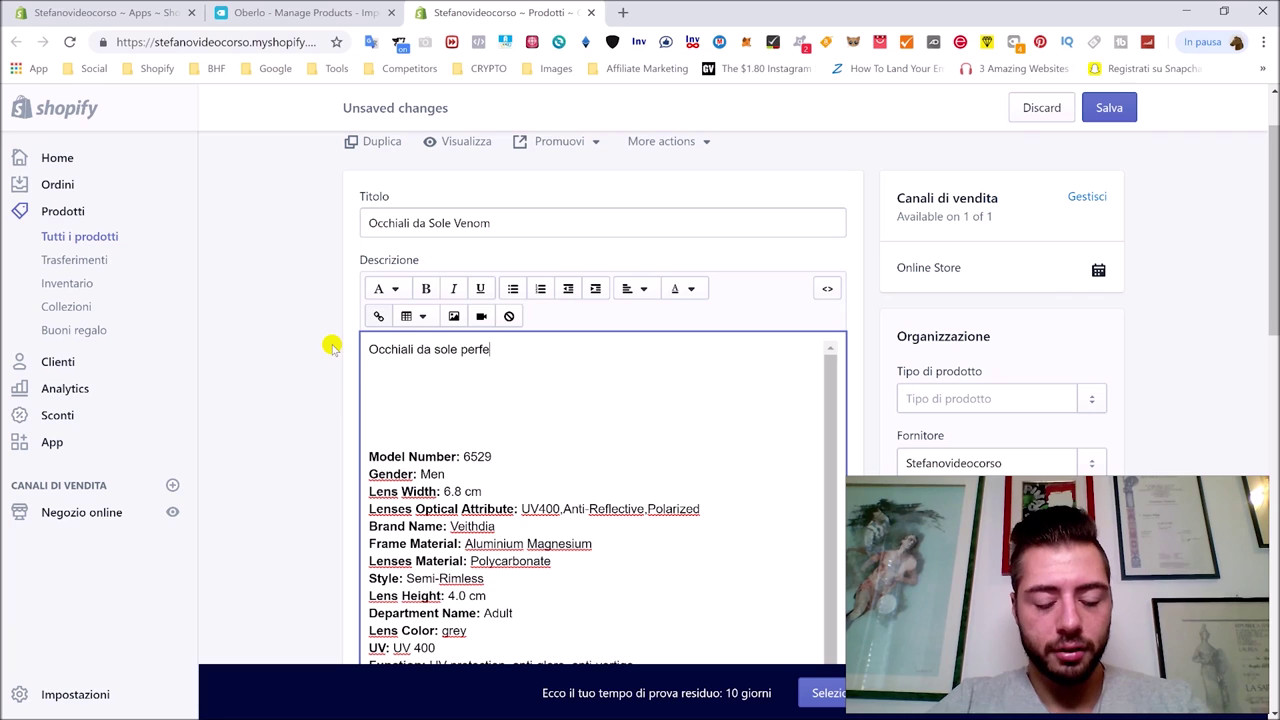
pyautogui.write('tti per tutti gli aman')
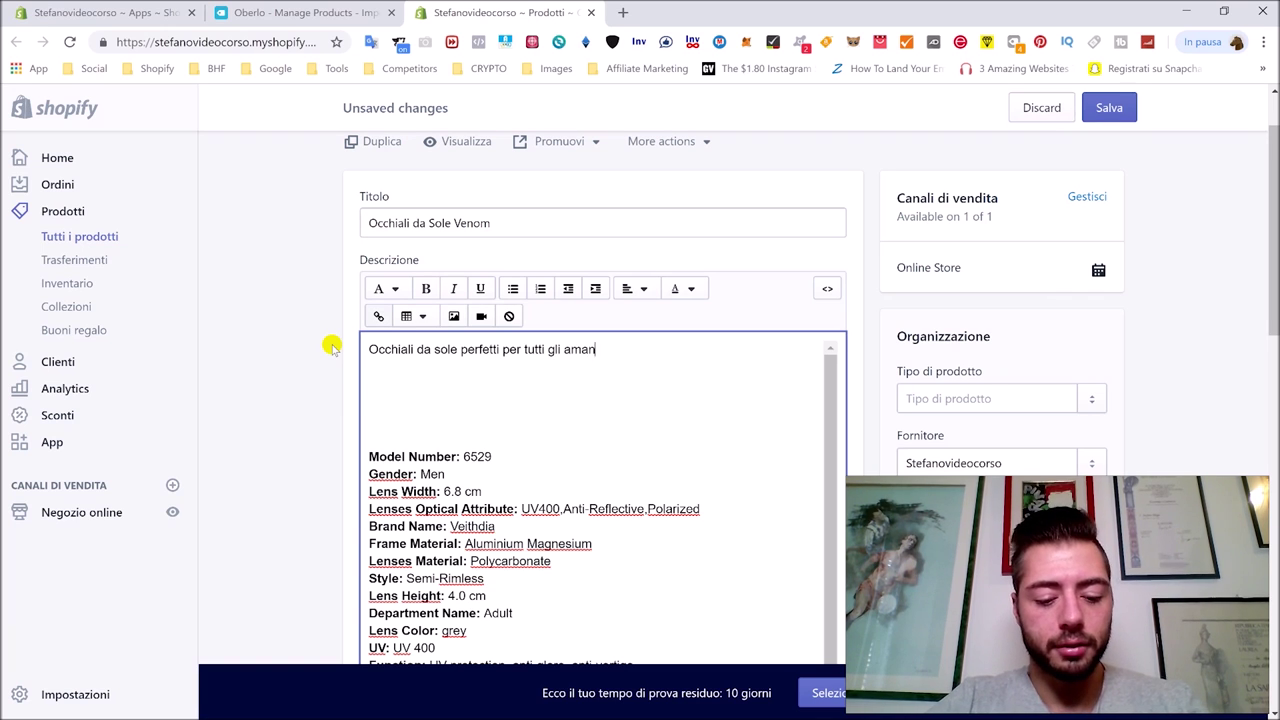
pyautogui.press('BackSpace')
pyautogui.press('BackSpace')
pyautogui.press('BackSpace')
pyautogui.press('BackSpace')
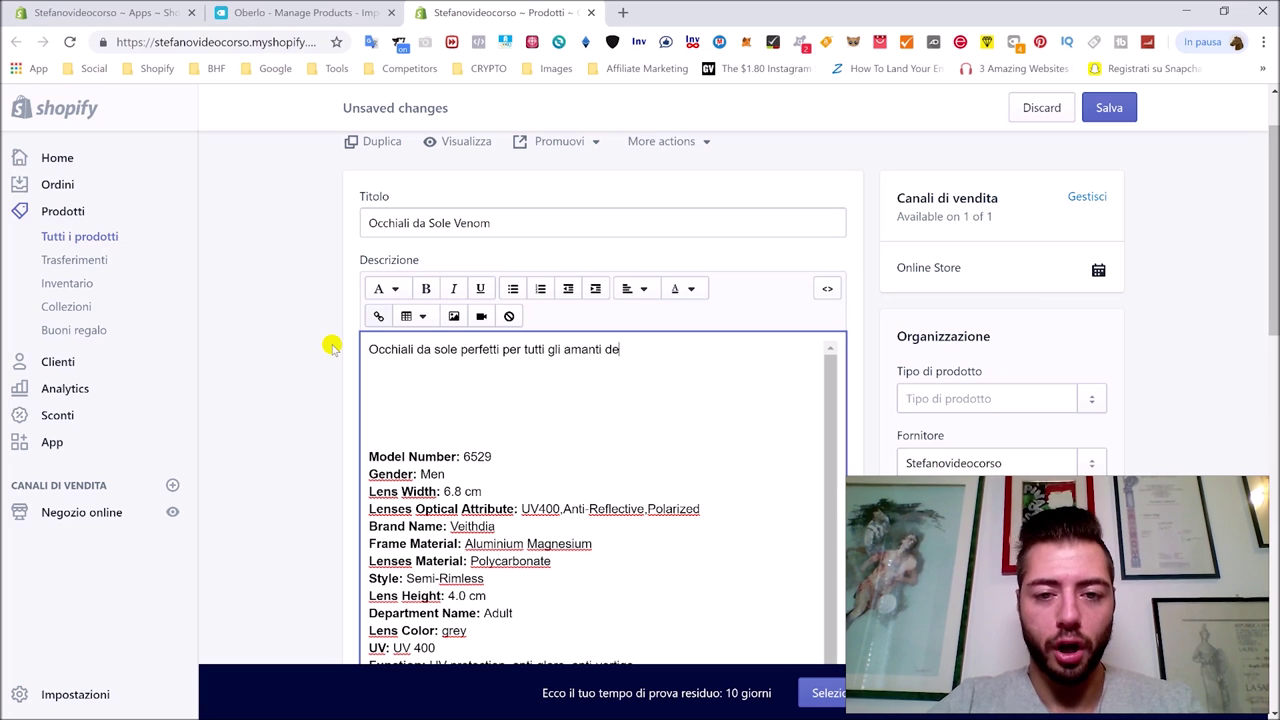
pyautogui.write('i motori.')
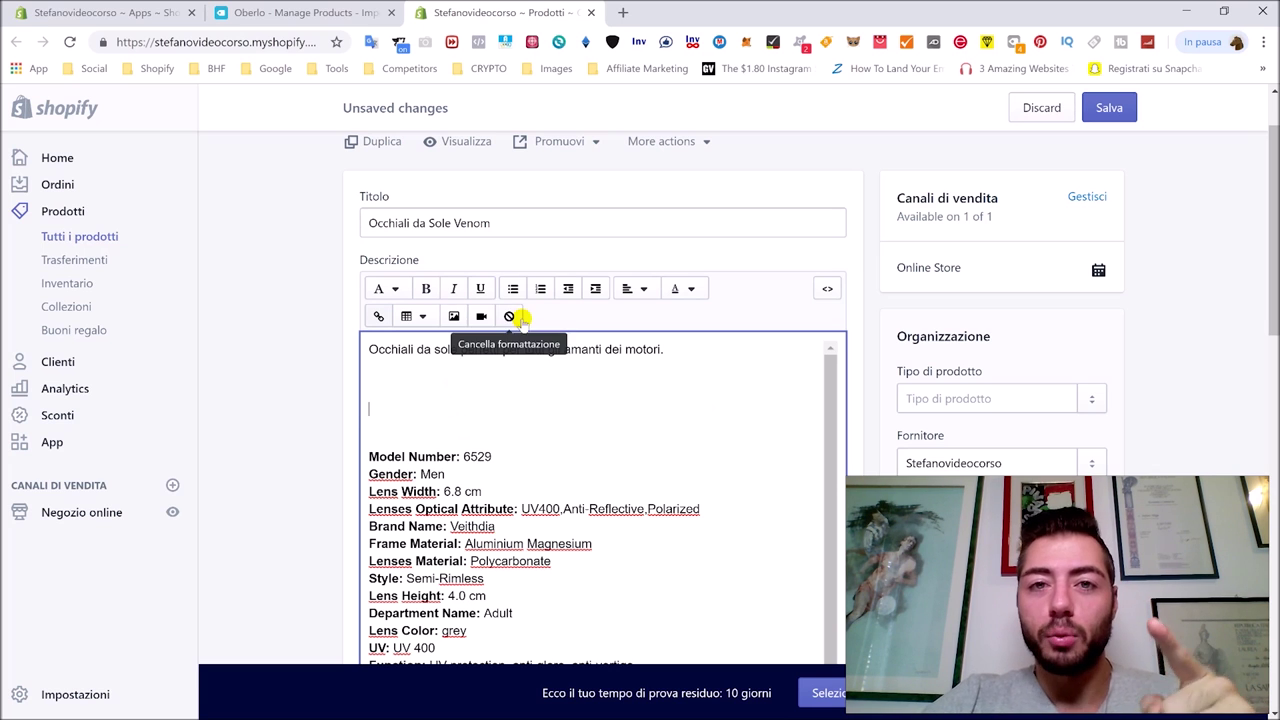
# Rename the variant option "Lenses Color" to "Colore", remove the "Ships From" option and save the changes
pyautogui.scroll(-5, 655, 350)
pyautogui.scroll(-5, 880, 265)
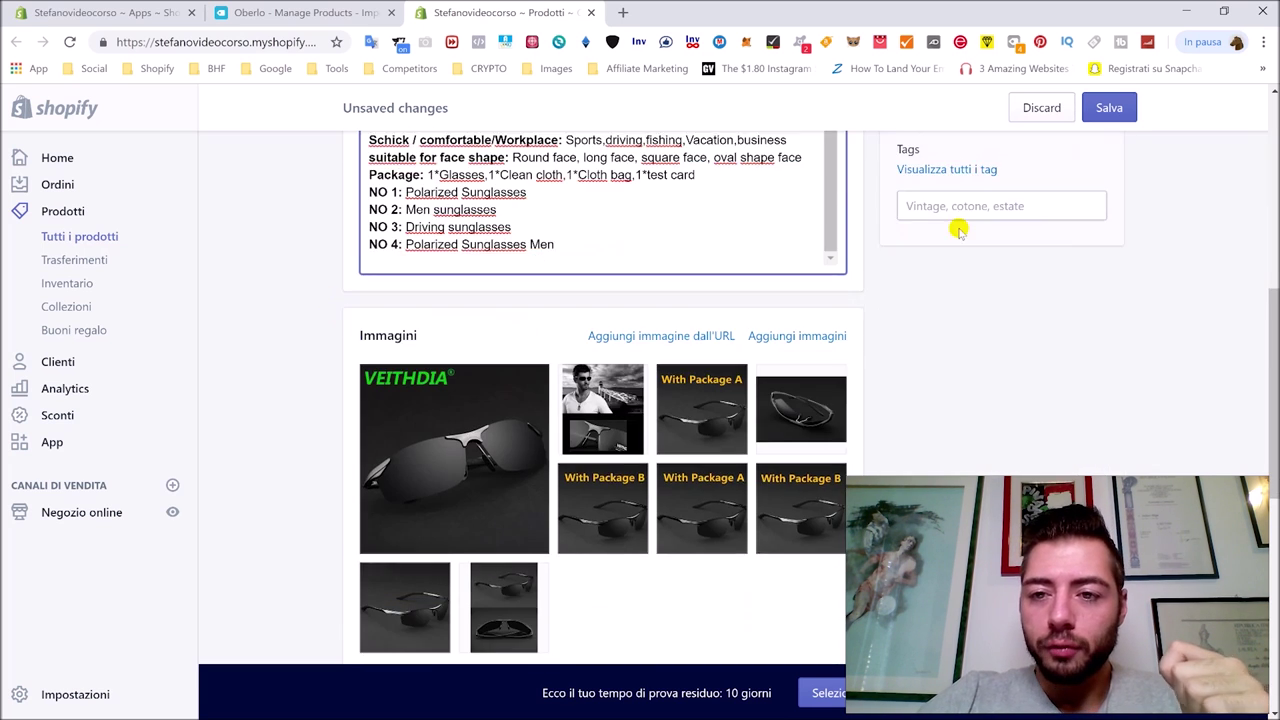
pyautogui.scroll(-1, 880, 265)
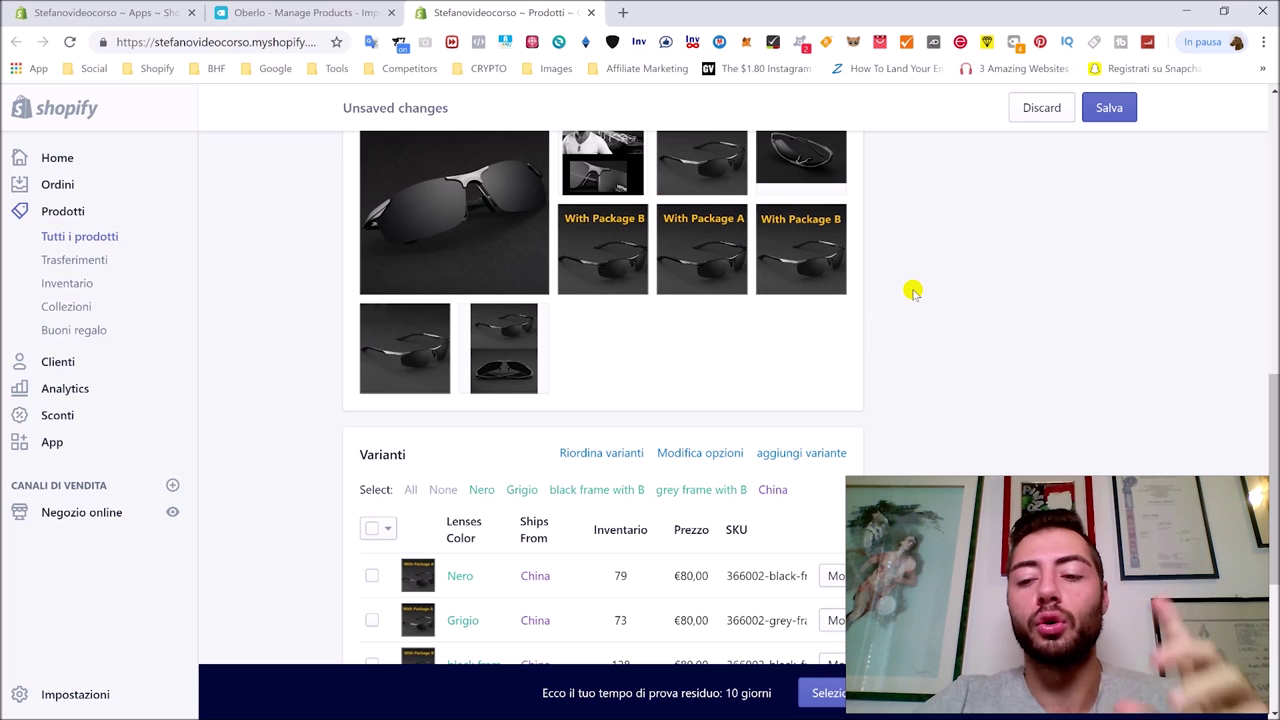
pyautogui.scroll(-1, 916, 287)
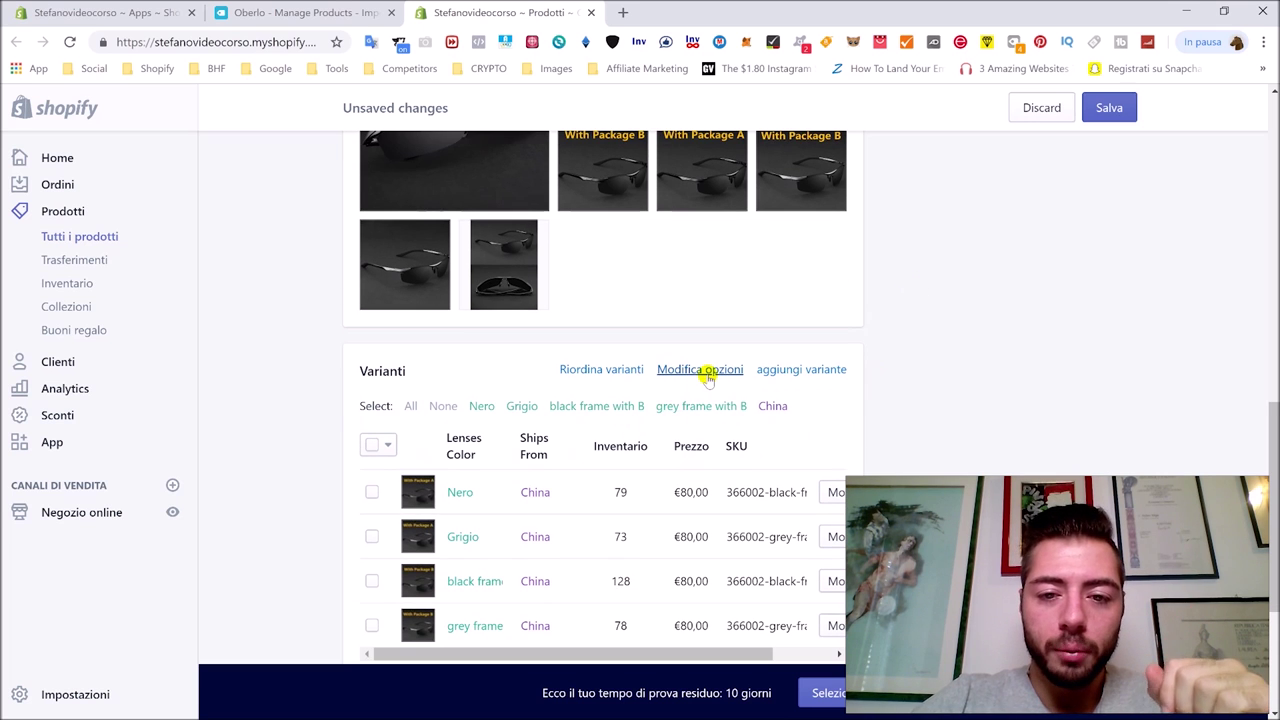
pyautogui.click(706, 377)
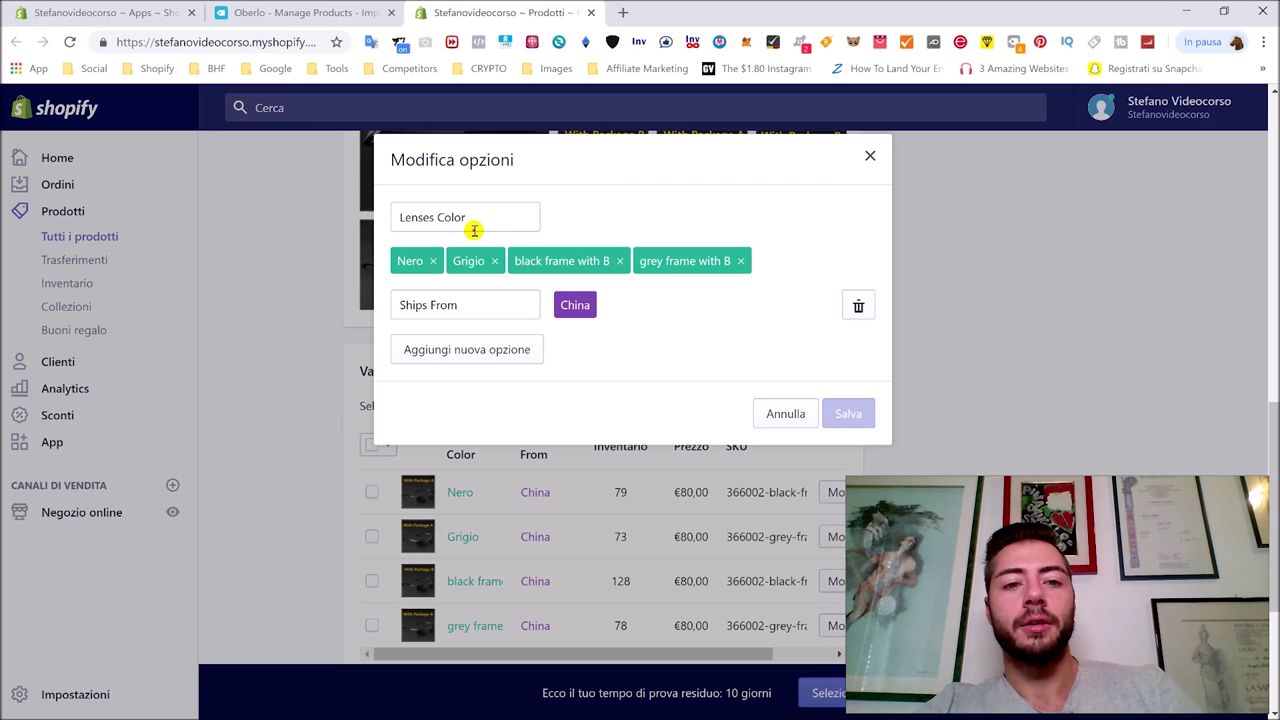
pyautogui.tripleClick(474, 231)
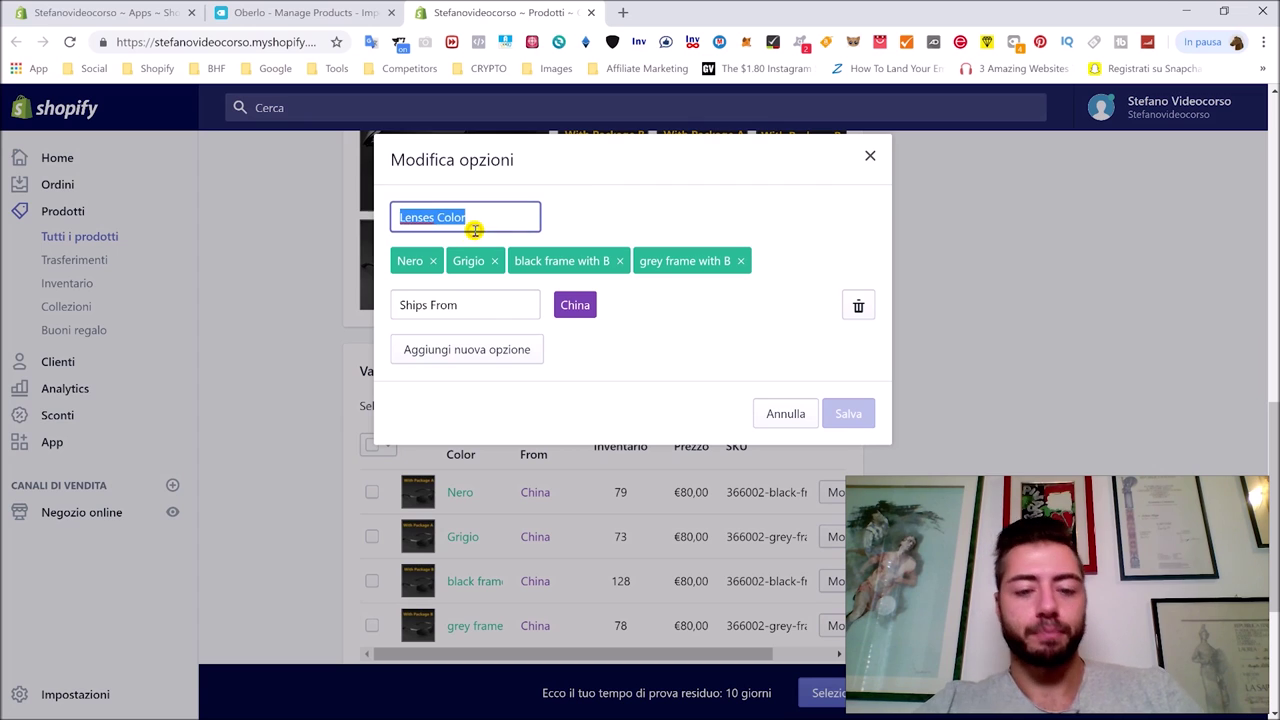
pyautogui.write('C')
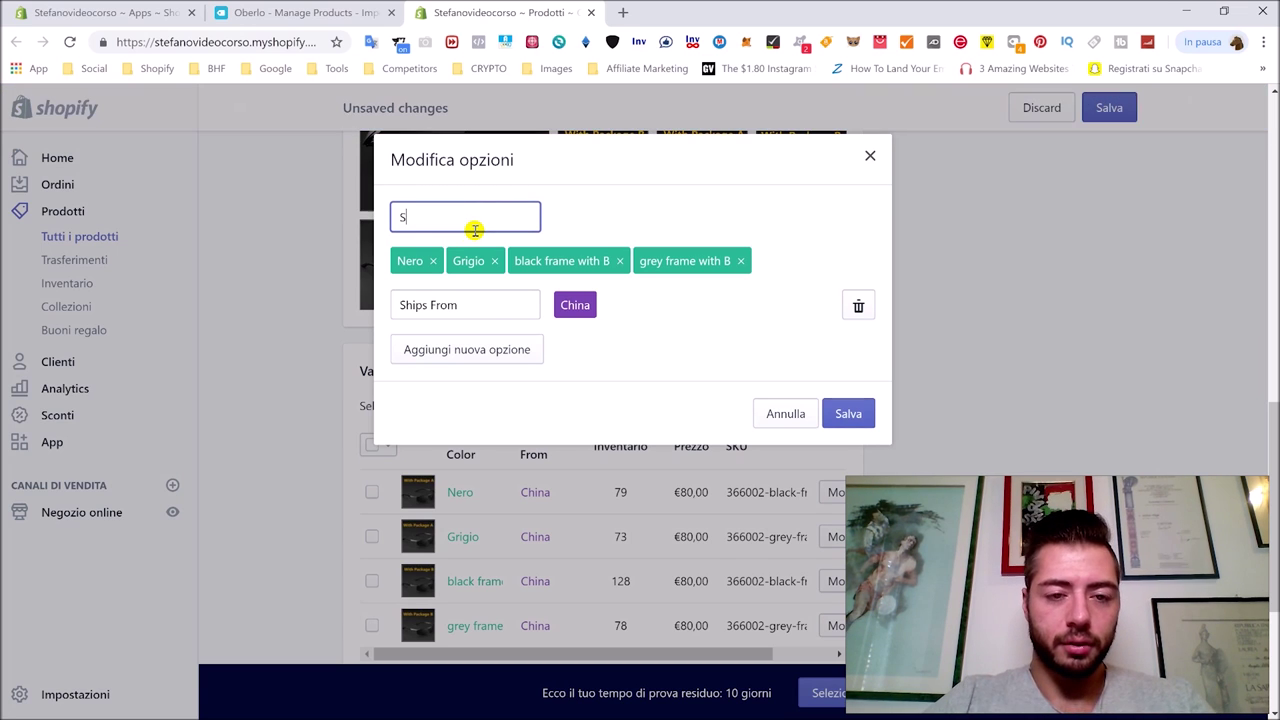
pyautogui.write('olore')
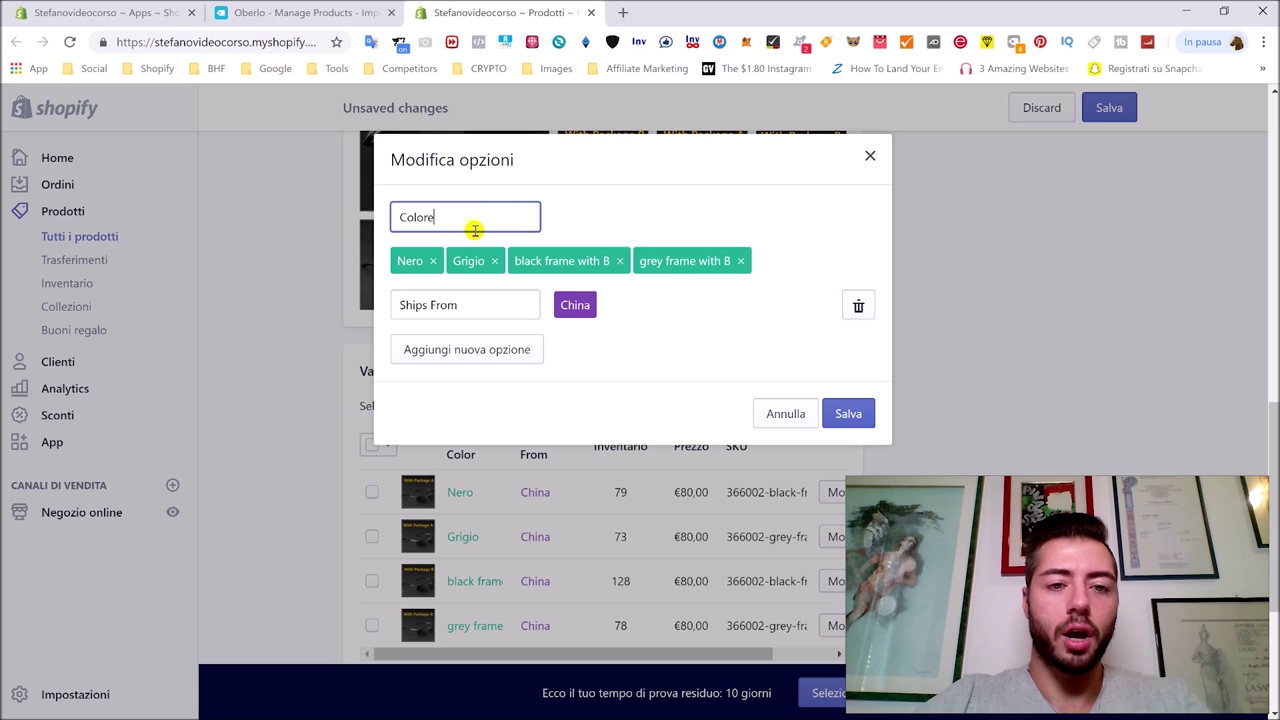
pyautogui.click(848, 306)
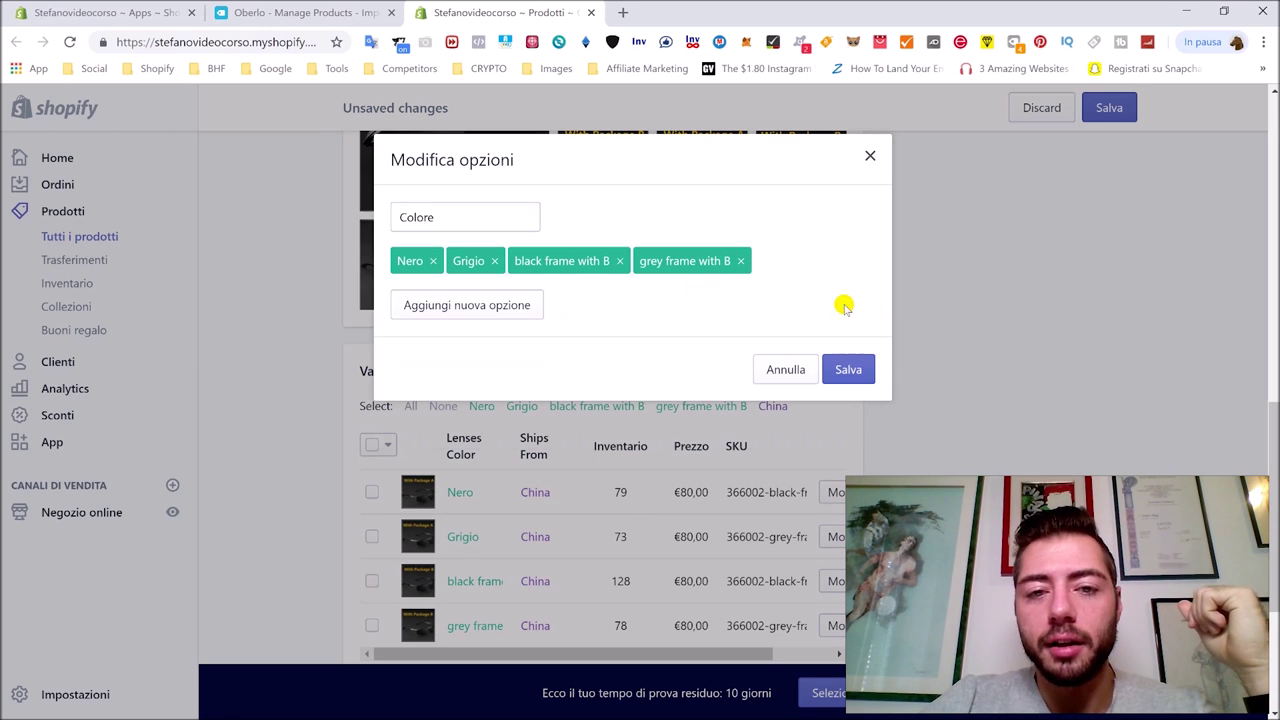
pyautogui.click(849, 368)
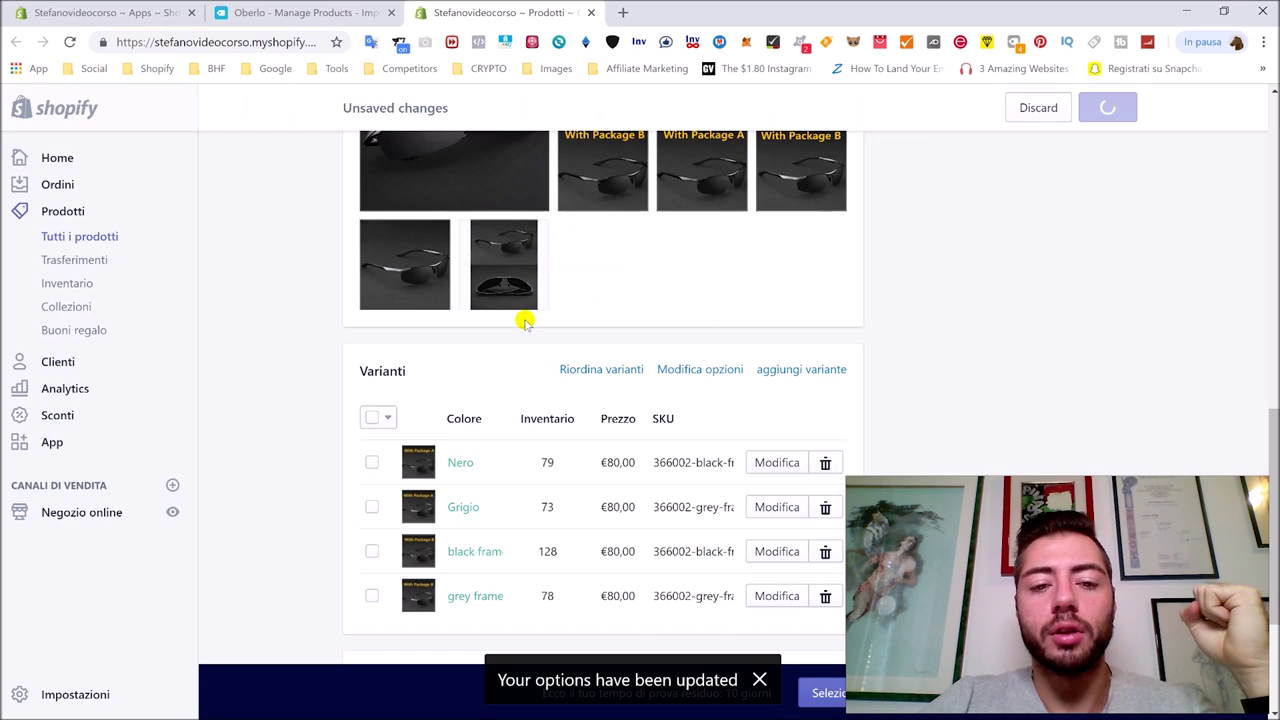
# Delete the "black frame with B" and "grey frame with B" variants from the product
pyautogui.click(371, 551)
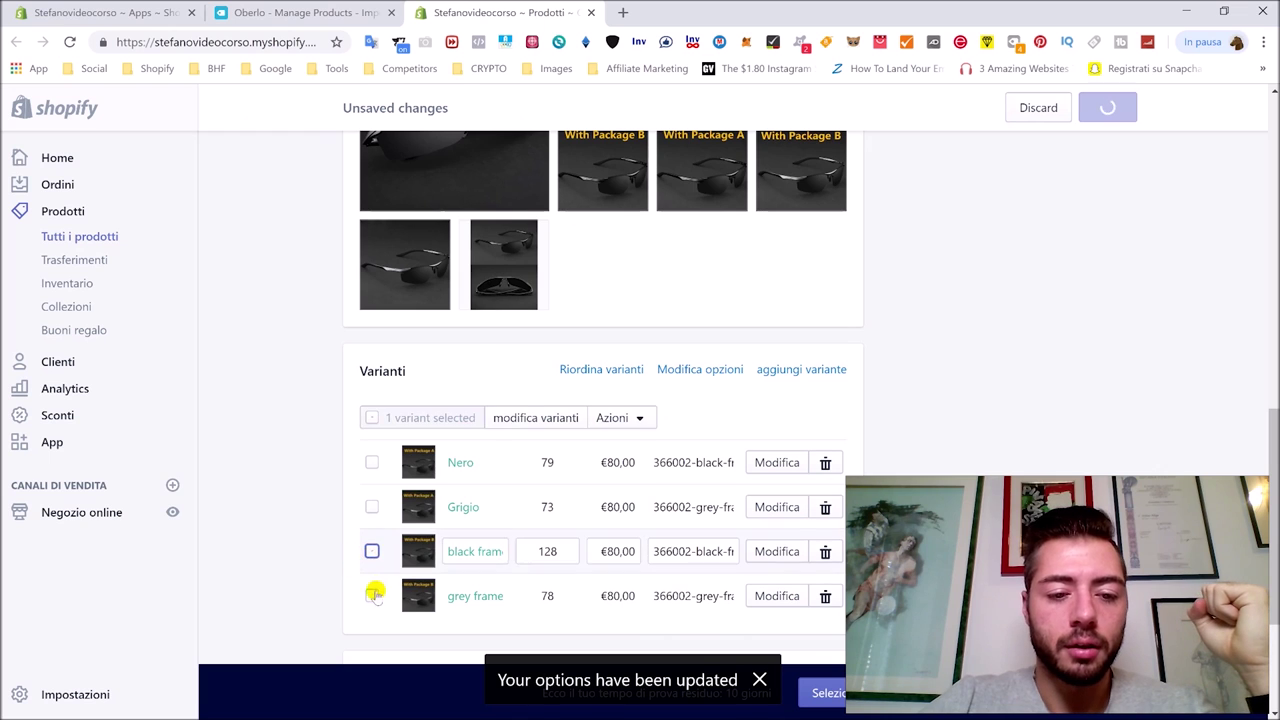
pyautogui.click(372, 595)
pyautogui.click(645, 418)
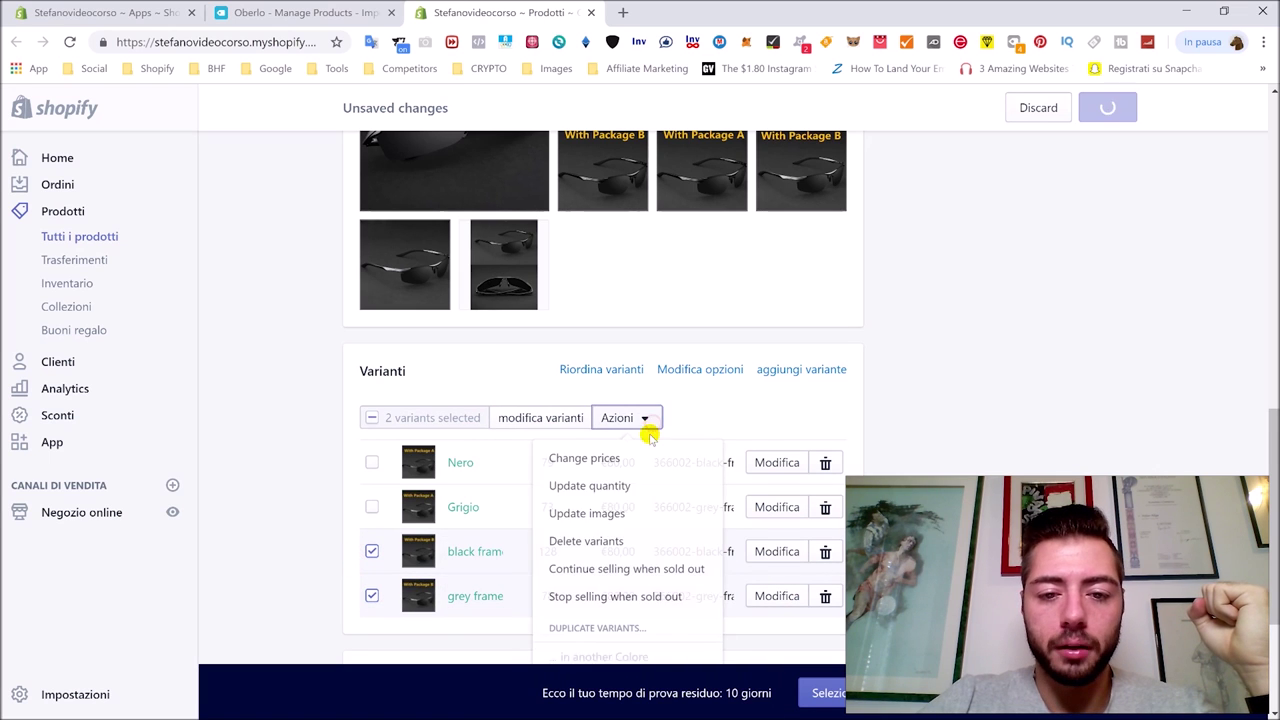
pyautogui.click(600, 543)
pyautogui.click(846, 268)
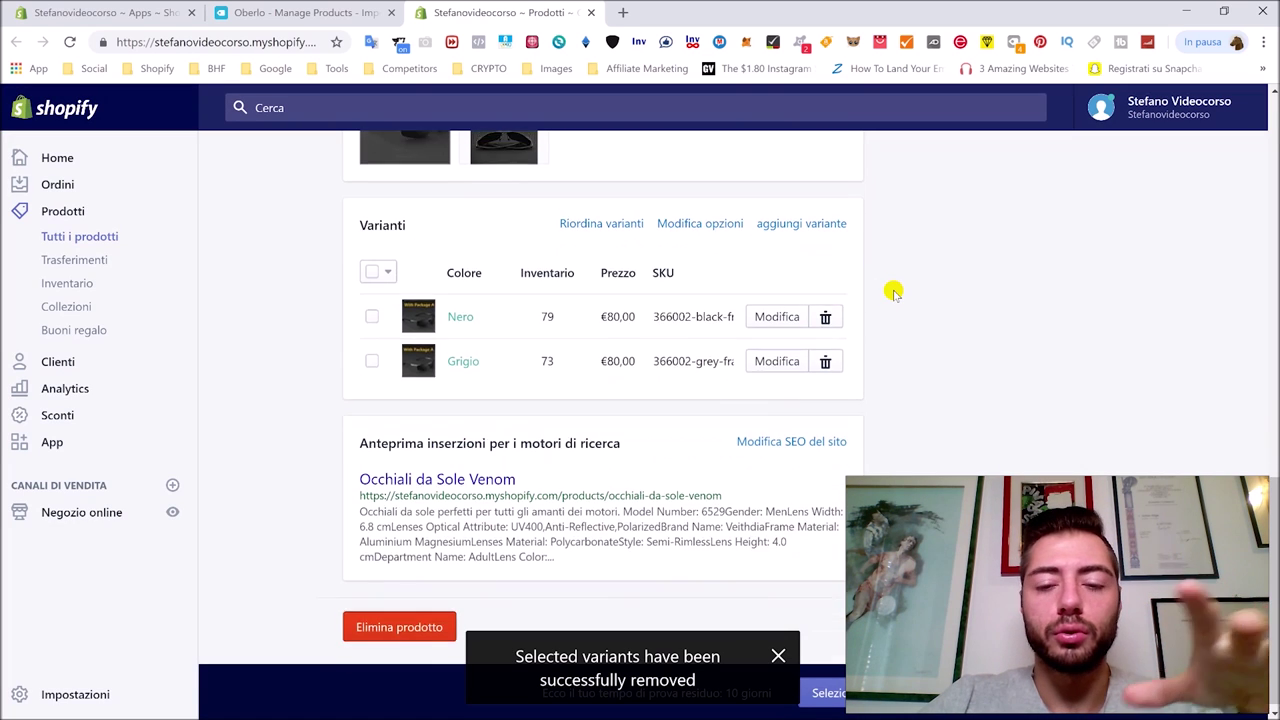
# View the Occhiali da Sole Venom product page in the online store in a new tab and examine its images and description
pyautogui.scroll(10, 893, 291)
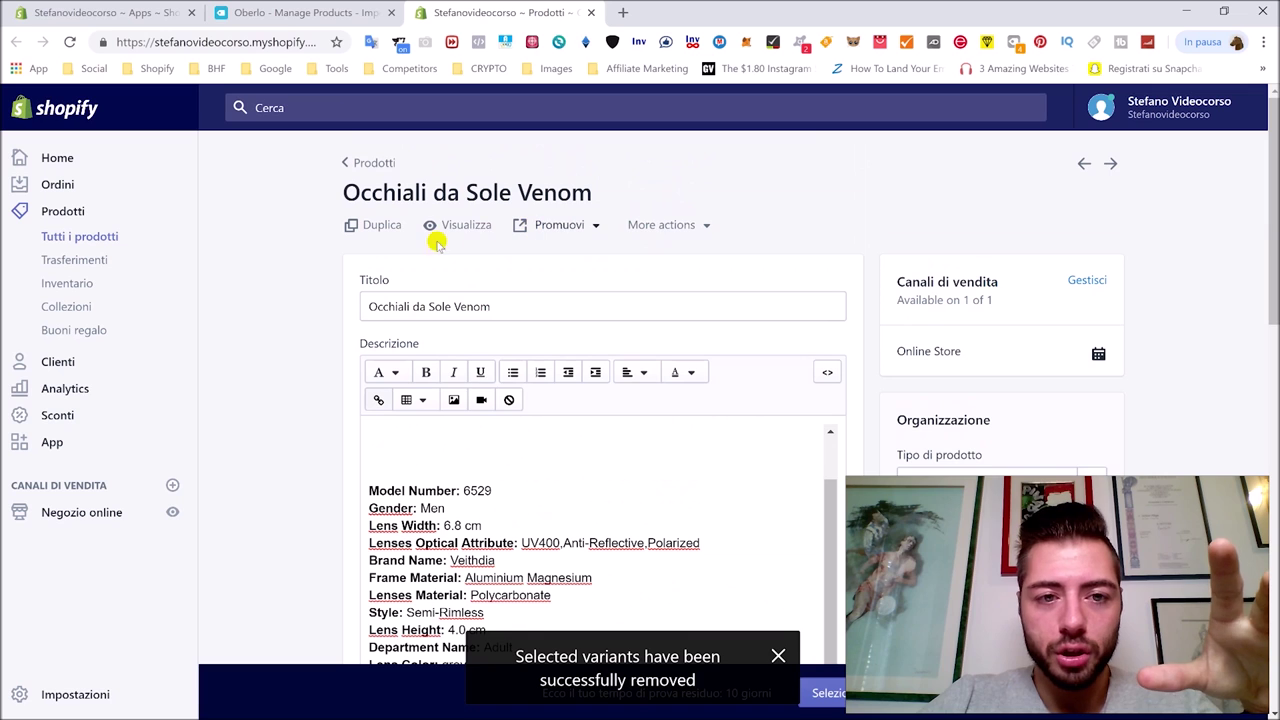
pyautogui.rightClick(440, 225)
pyautogui.click(480, 240)
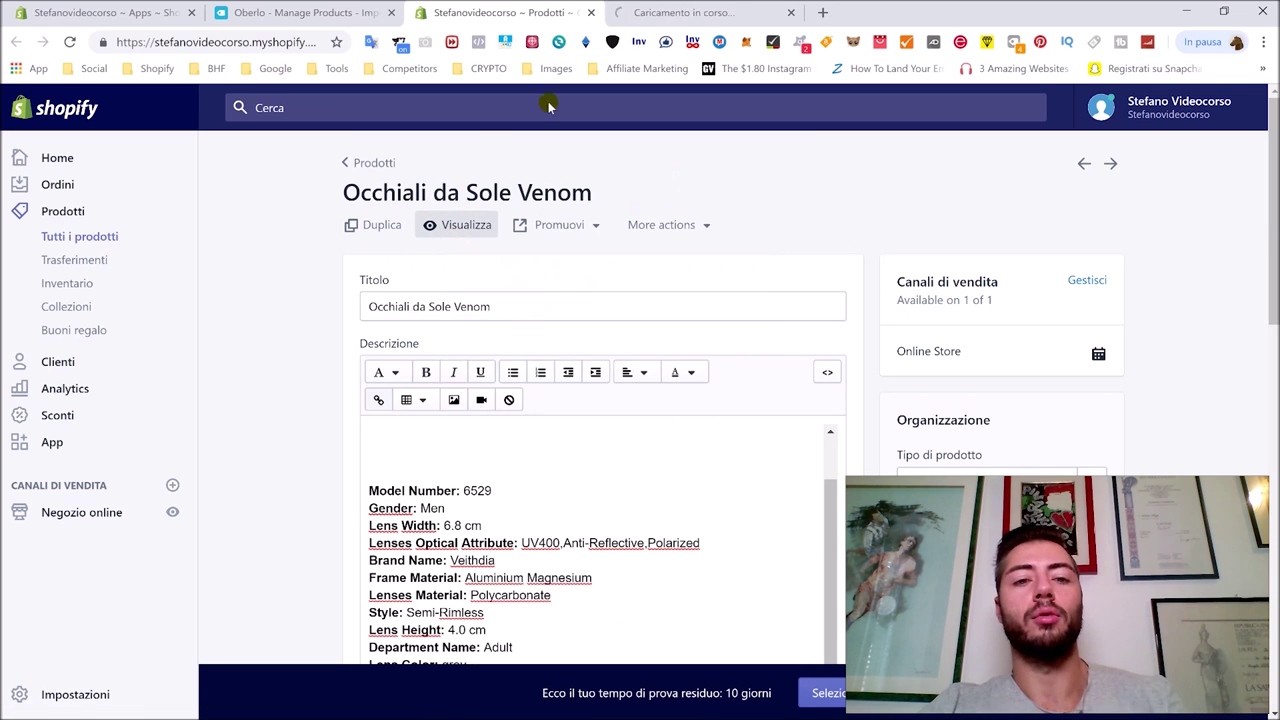
pyautogui.click(690, 12)
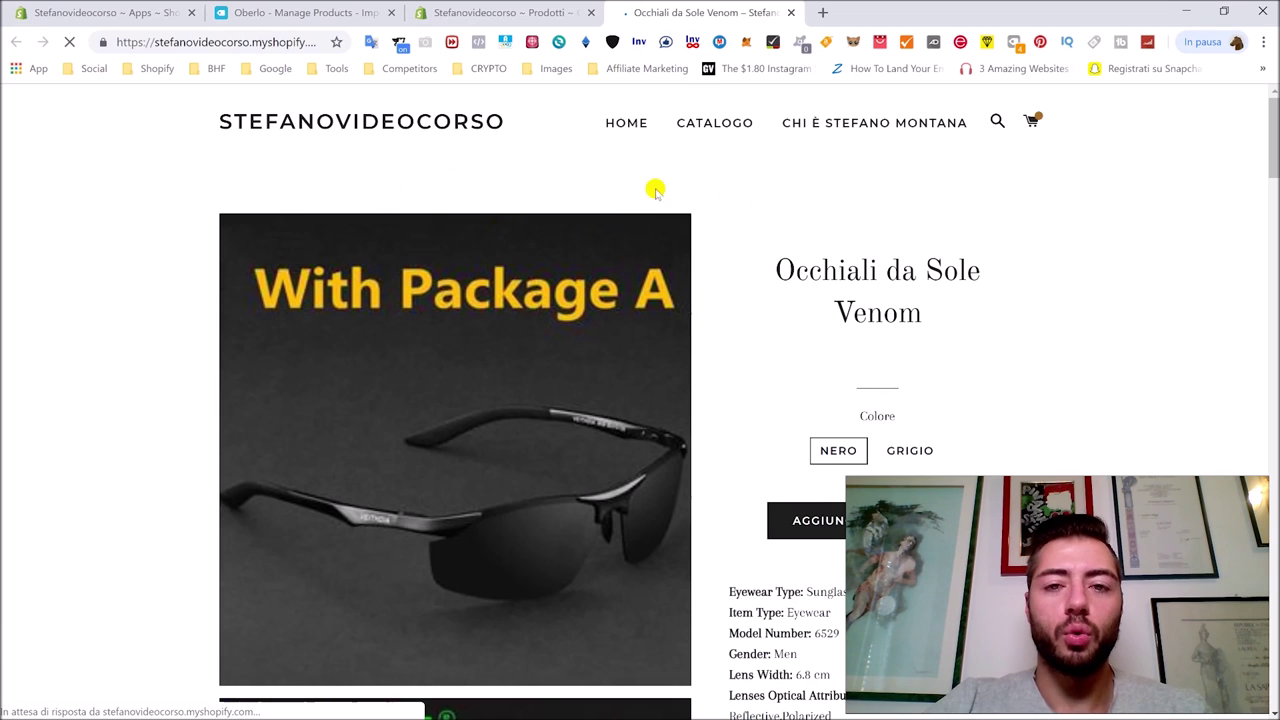
pyautogui.scroll(-2, 857, 314)
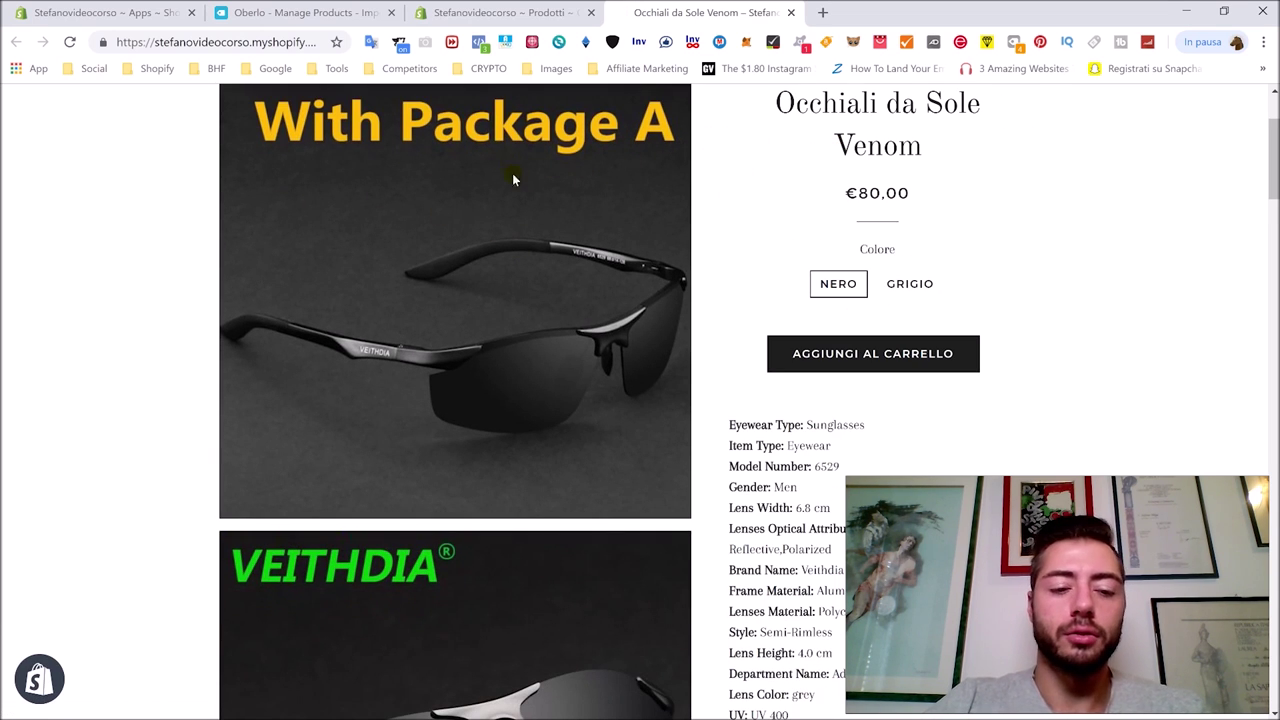
pyautogui.scroll(-2, 505, 168)
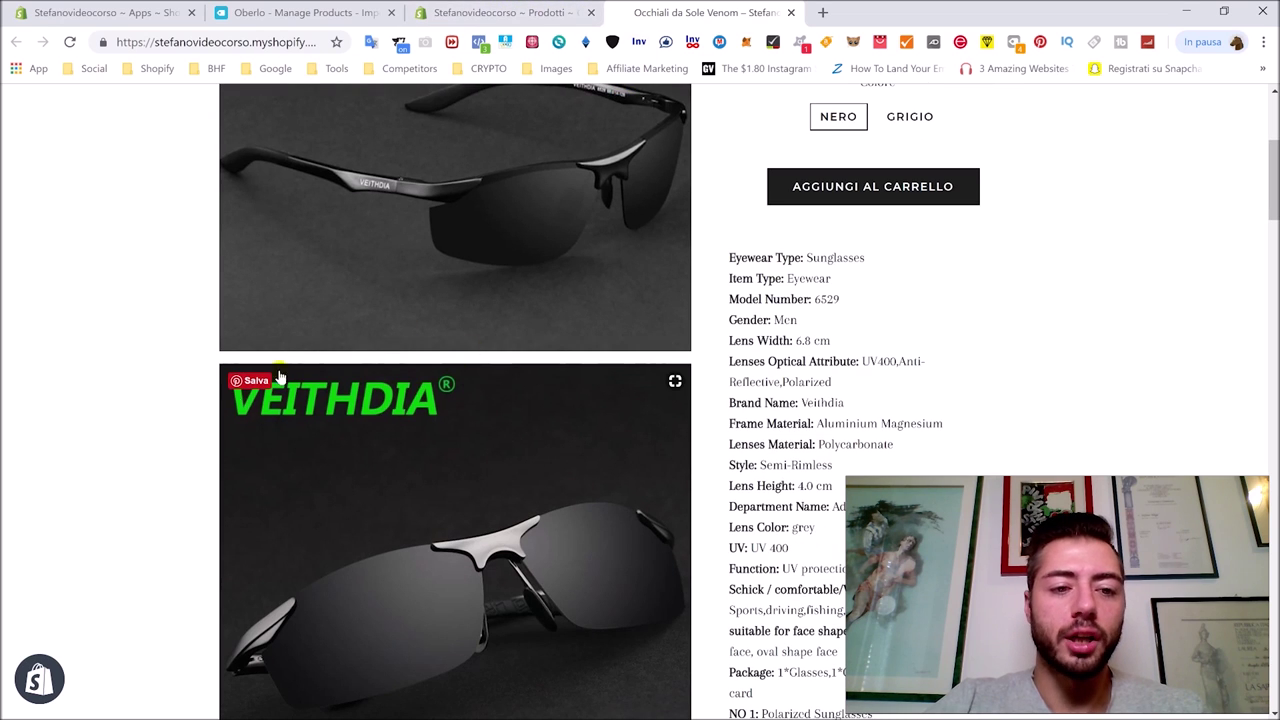
pyautogui.moveTo(484, 6)
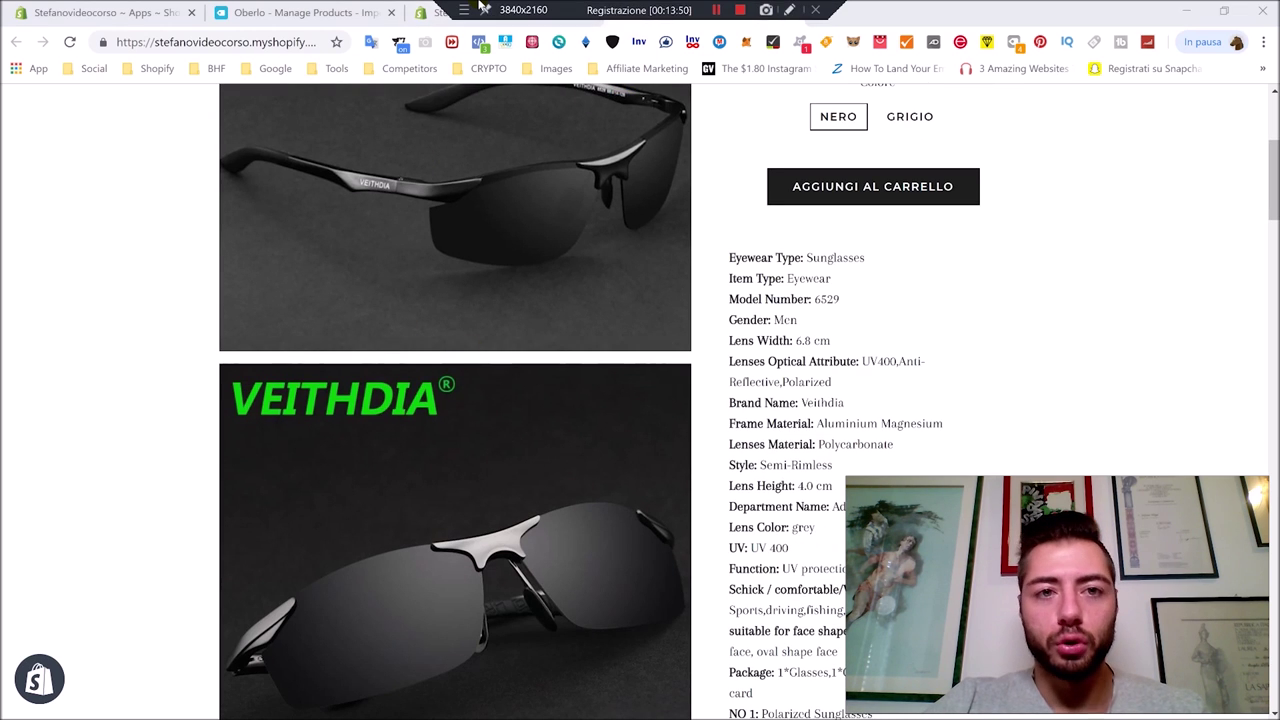
# In the Venom product's photo editor, paint over the green VEITHDIA logo on the main image in black and apply the drawing
pyautogui.click(430, 14)
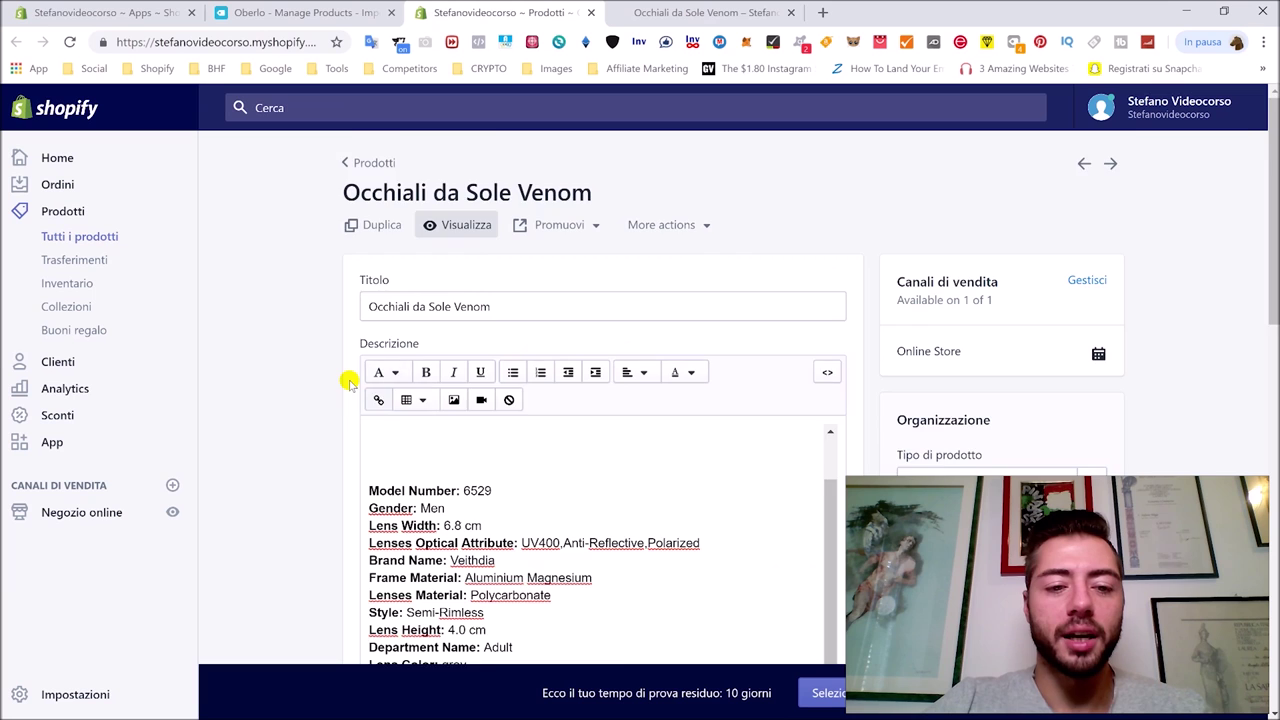
pyautogui.scroll(-6, 349, 382)
pyautogui.moveTo(429, 491)
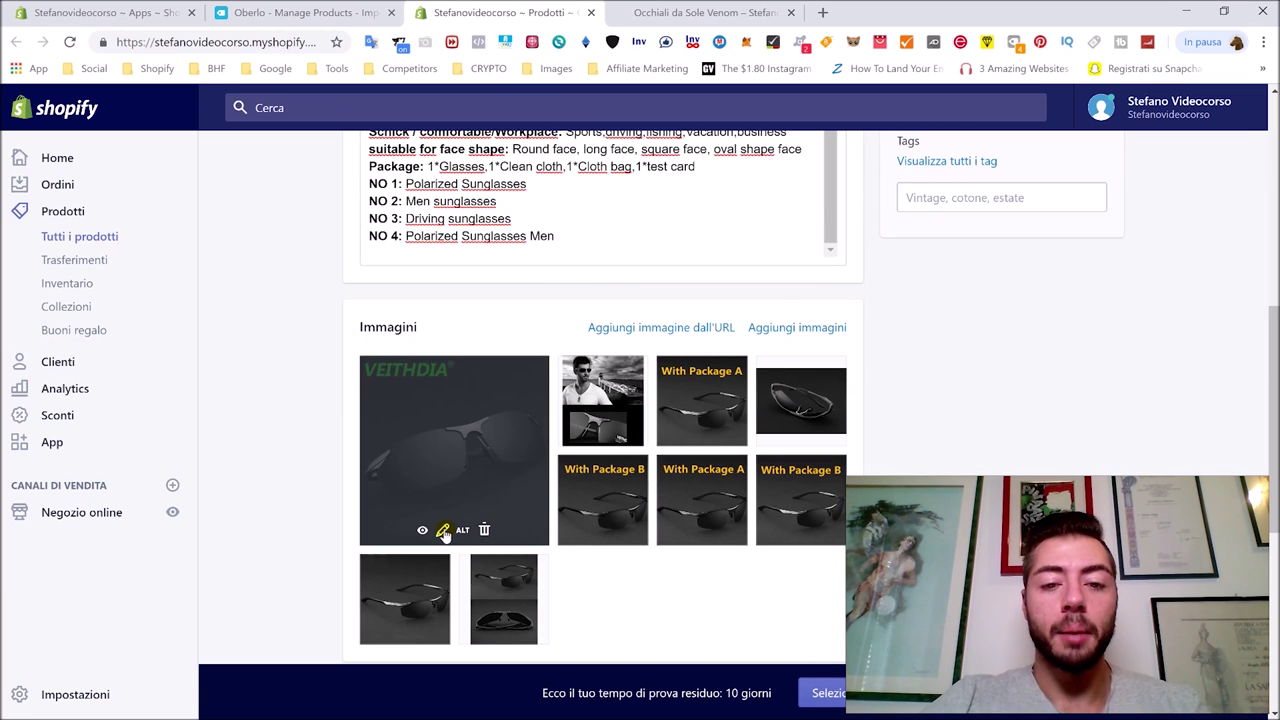
pyautogui.click(443, 531)
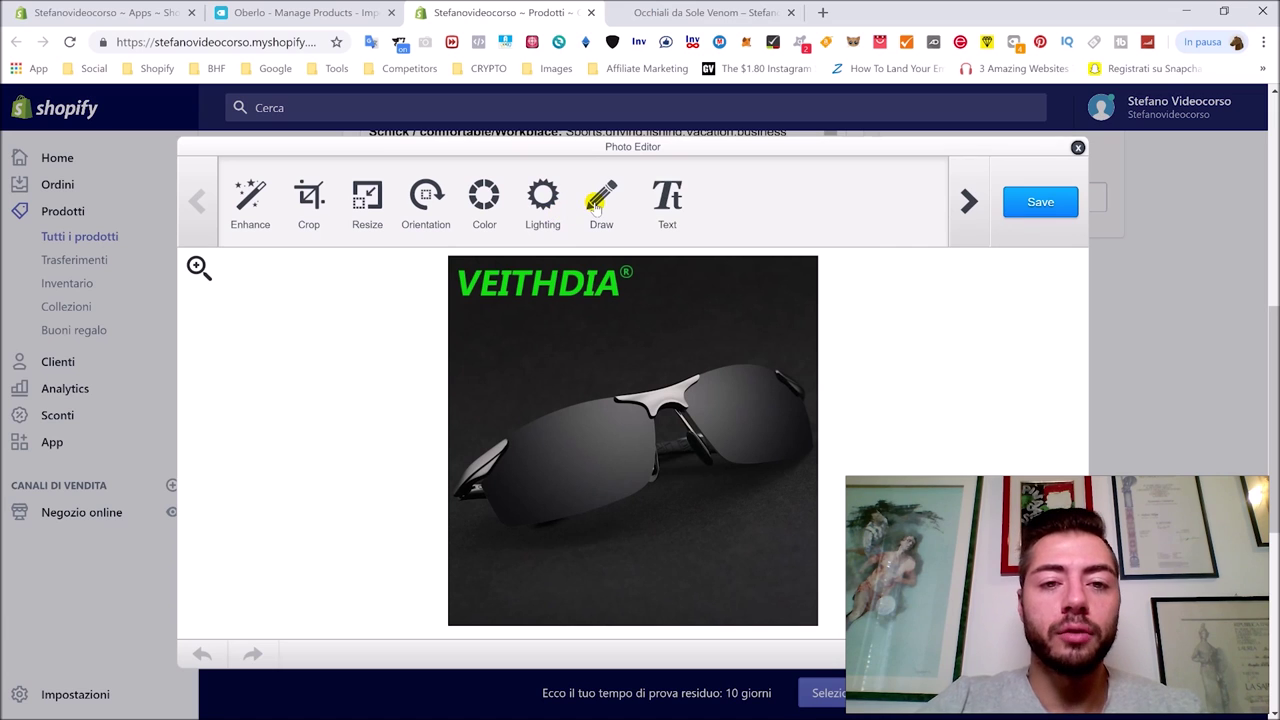
pyautogui.click(597, 205)
pyautogui.click(500, 197)
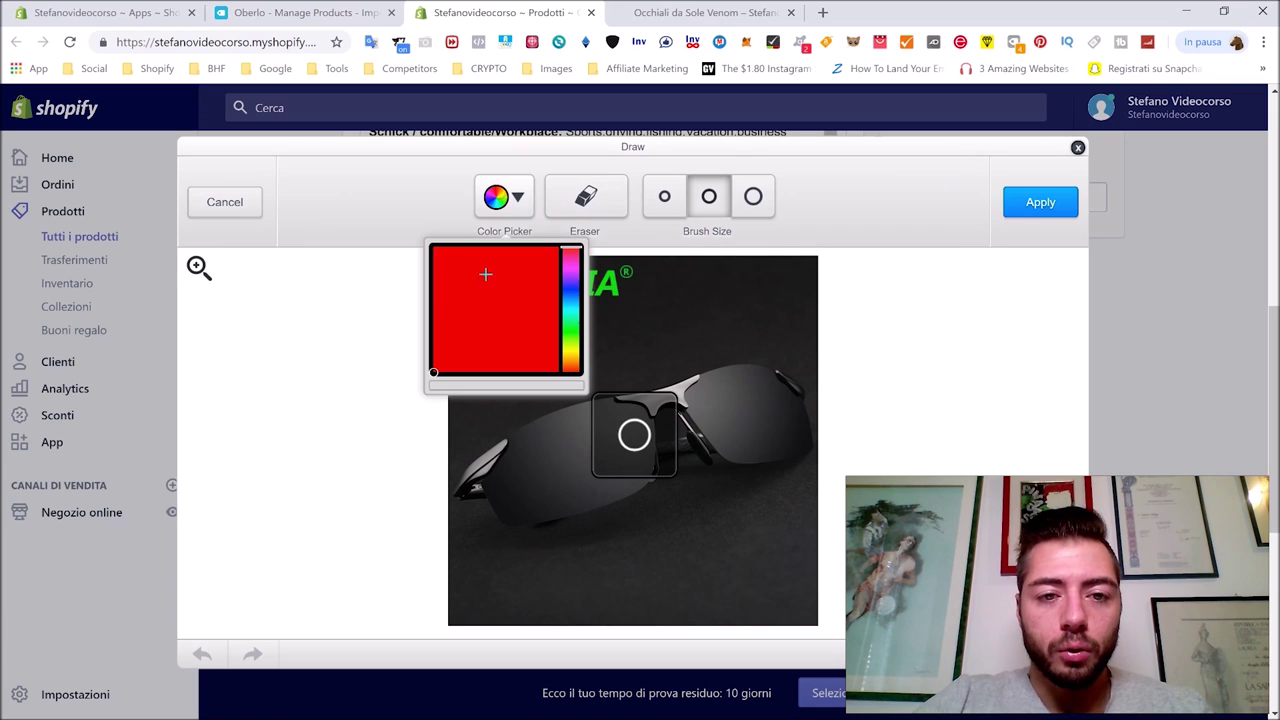
pyautogui.click(368, 347)
pyautogui.moveTo(565, 289)
pyautogui.mouseDown()
pyautogui.moveTo(500, 283)
pyautogui.moveTo(623, 274)
pyautogui.moveTo(594, 286)
pyautogui.moveTo(483, 277)
pyautogui.mouseUp()
pyautogui.moveTo(425, 316)
pyautogui.mouseDown()
pyautogui.moveTo(443, 300)
pyautogui.moveTo(440, 269)
pyautogui.mouseUp()
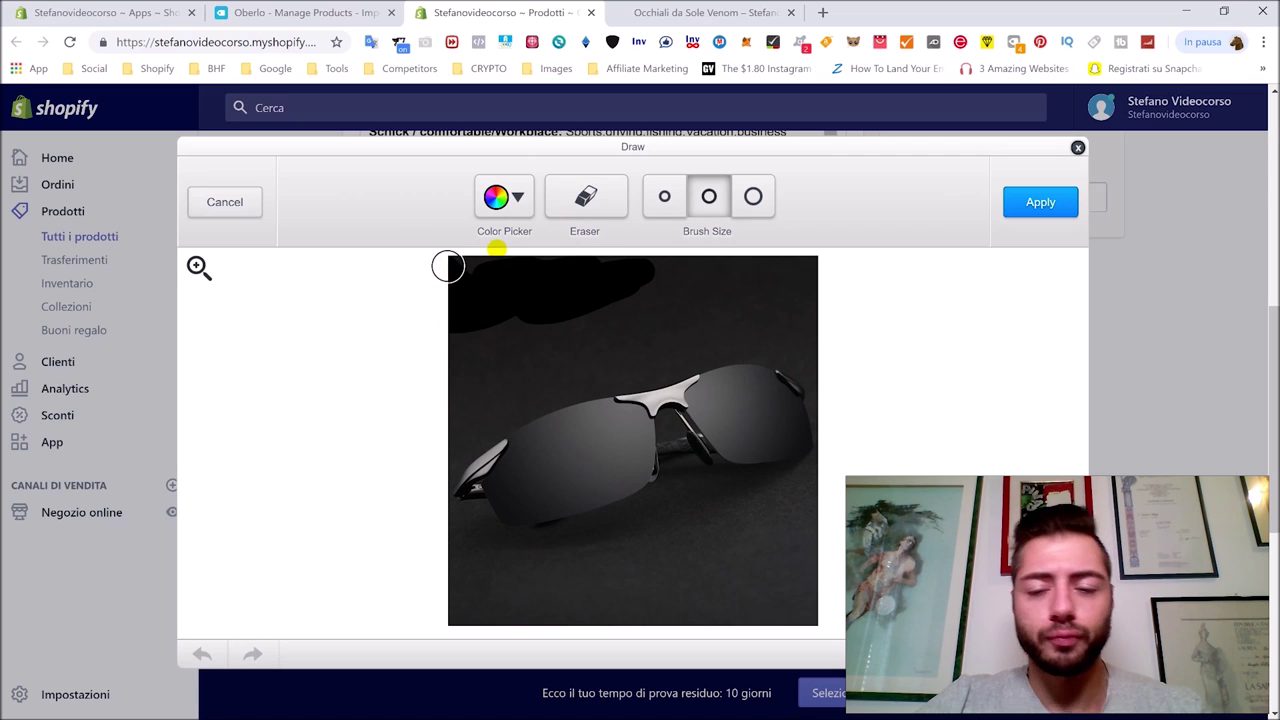
pyautogui.click(1004, 206)
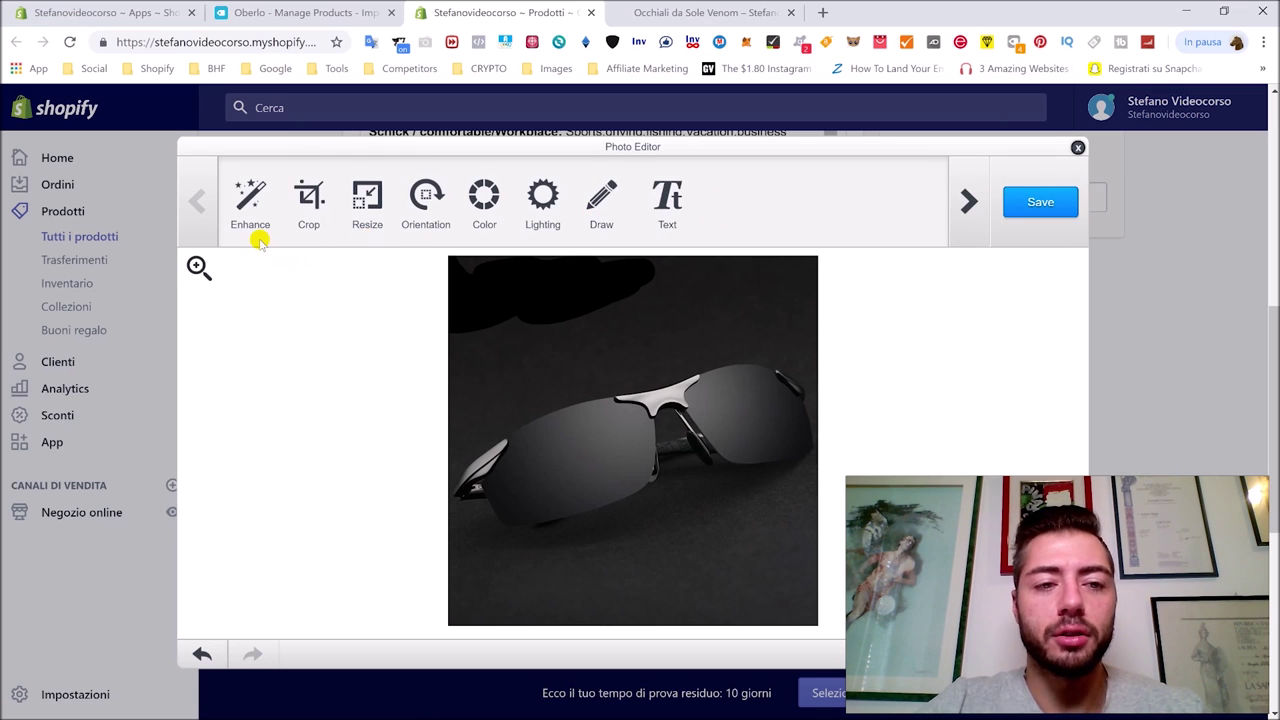
# Enhance the main product image with the Hi-Def preset and save the edited picture
pyautogui.click(252, 203)
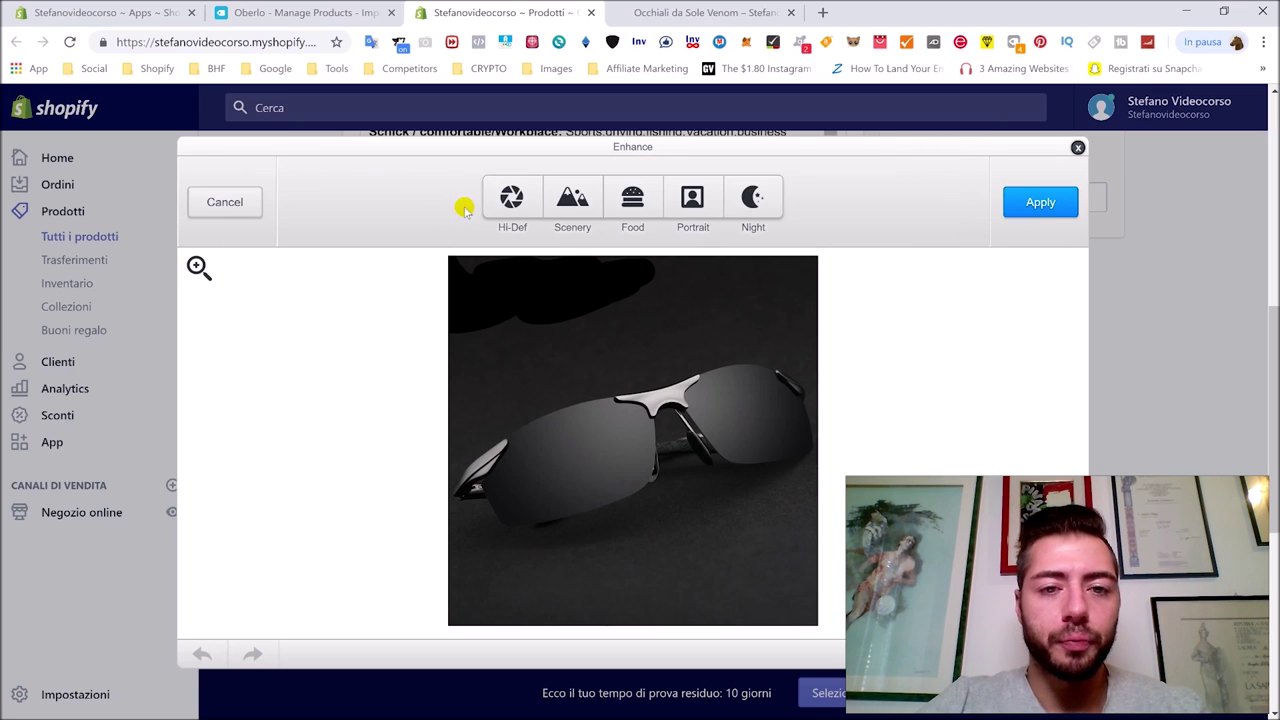
pyautogui.click(487, 193)
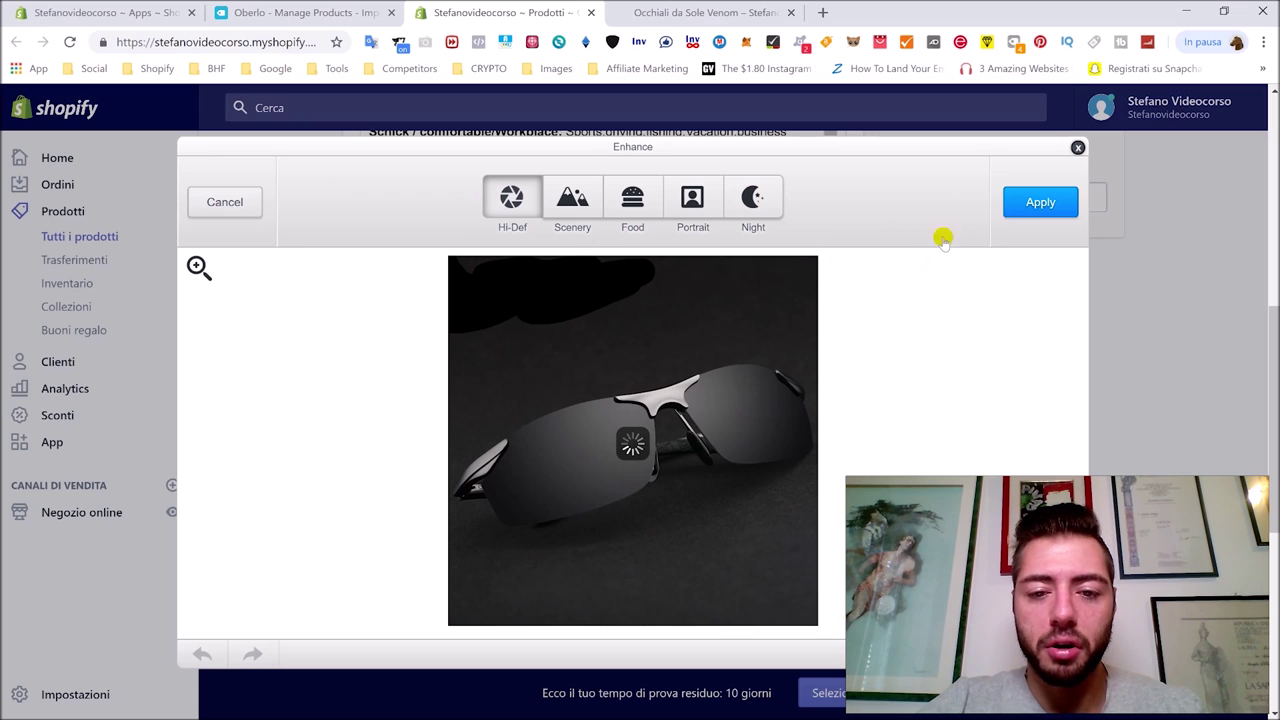
pyautogui.click(1040, 202)
pyautogui.click(1040, 202)
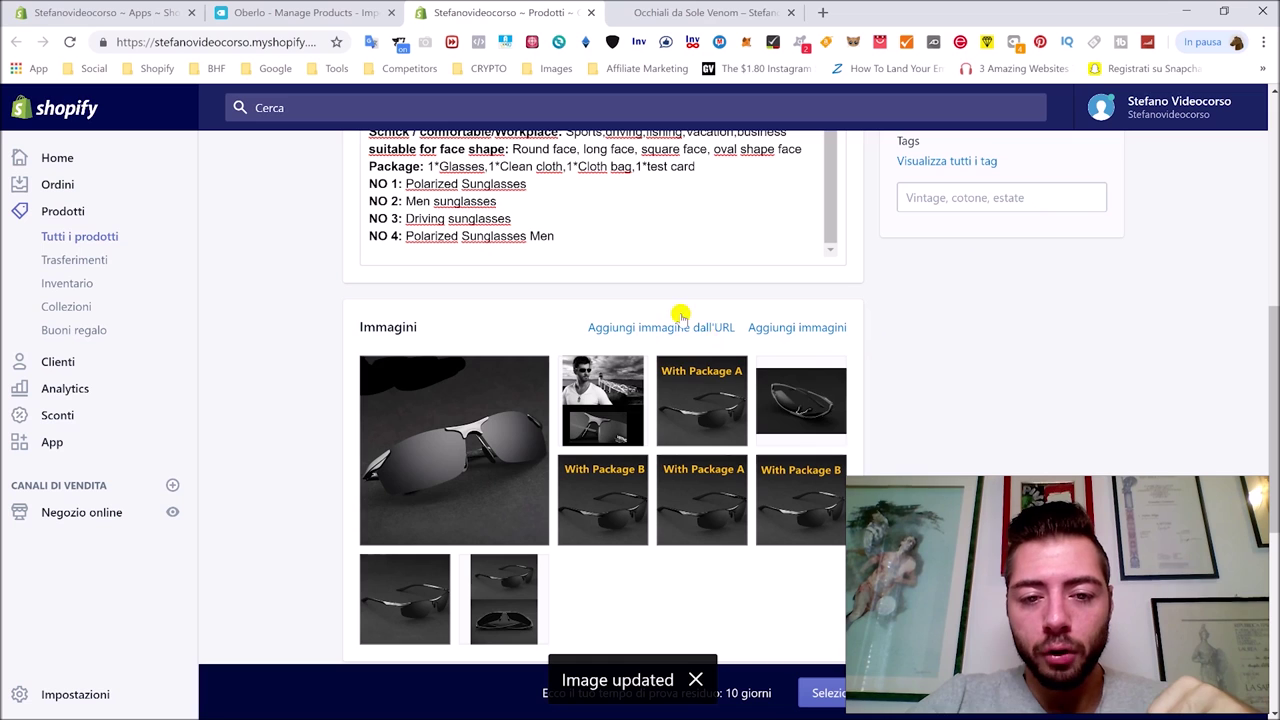
# Examine the product images on the live Occhiali da Sole Venom page
pyautogui.scroll(1, 709, 128)
pyautogui.scroll(1, 709, 128)
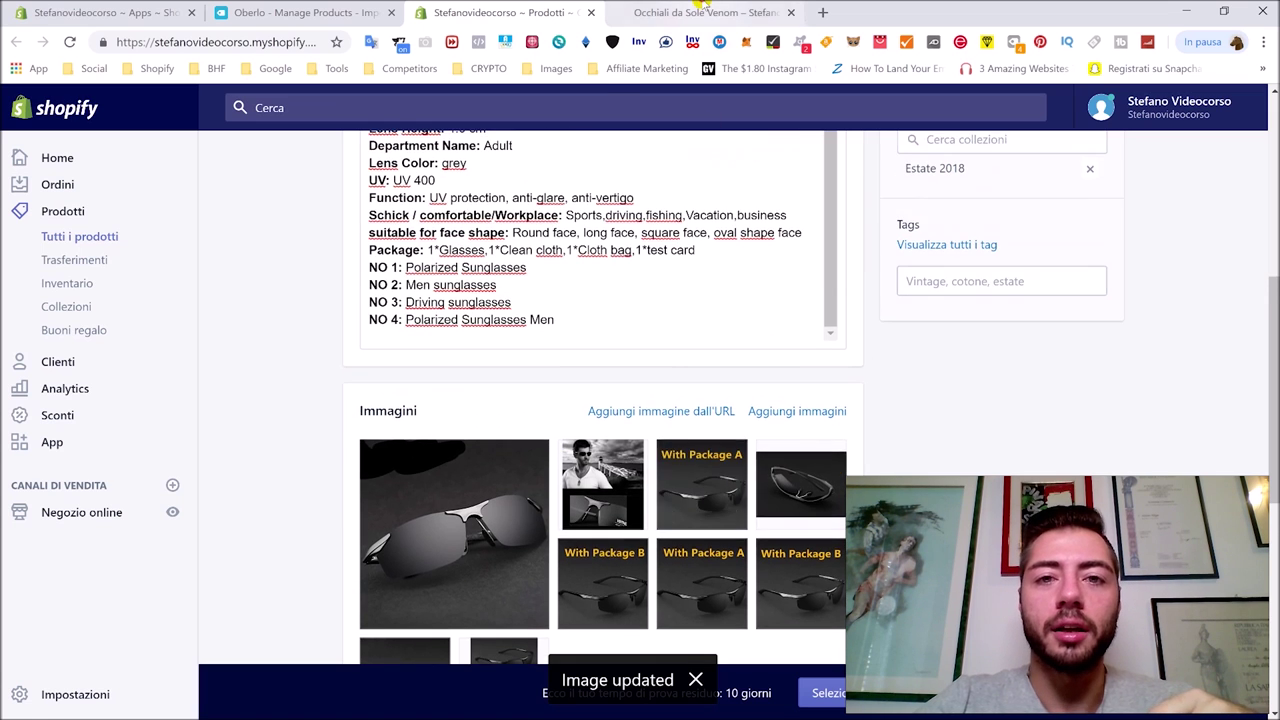
pyautogui.click(705, 12)
pyautogui.scroll(4, 491, 363)
pyautogui.scroll(-15, 557, 407)
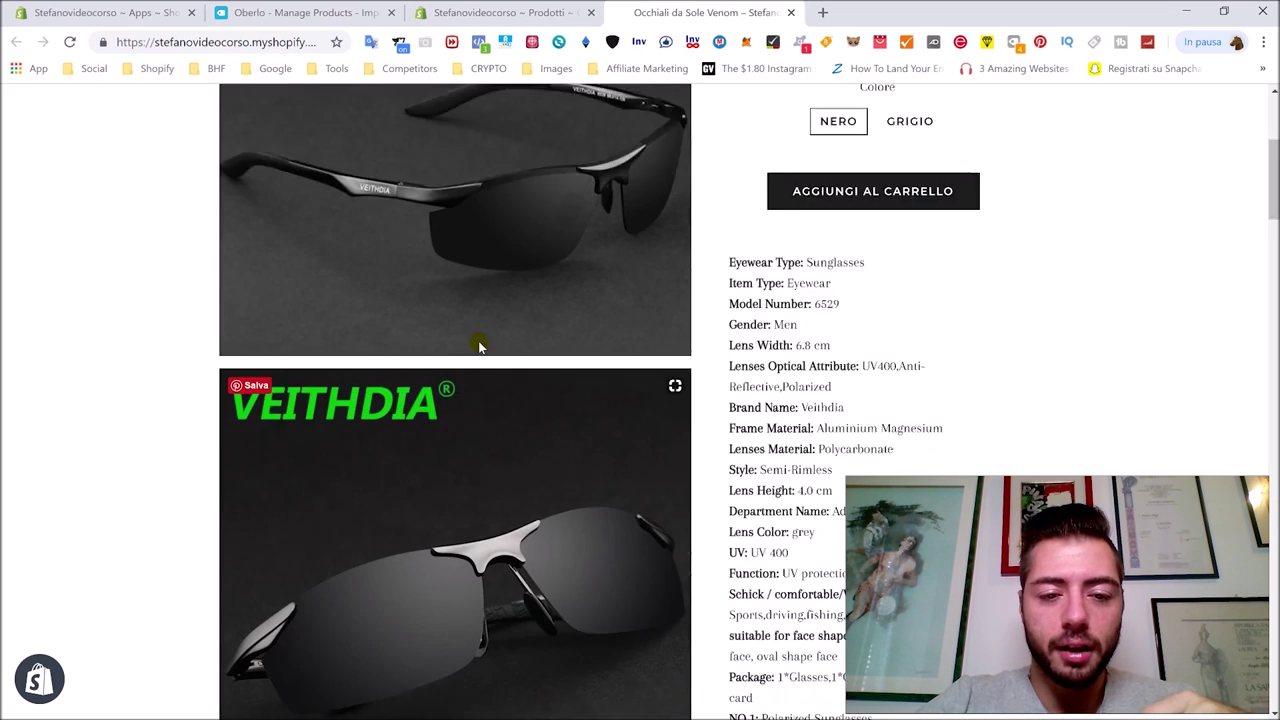
pyautogui.scroll(-3, 600, 470)
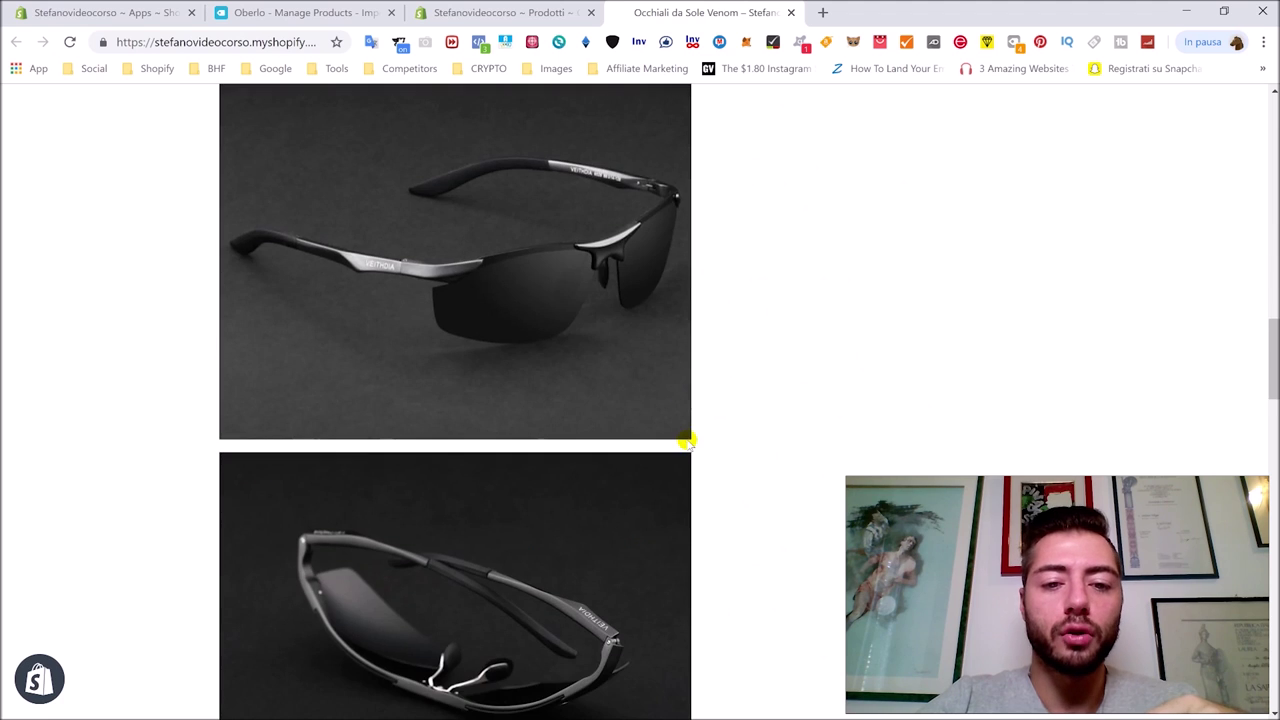
pyautogui.scroll(10, 763, 423)
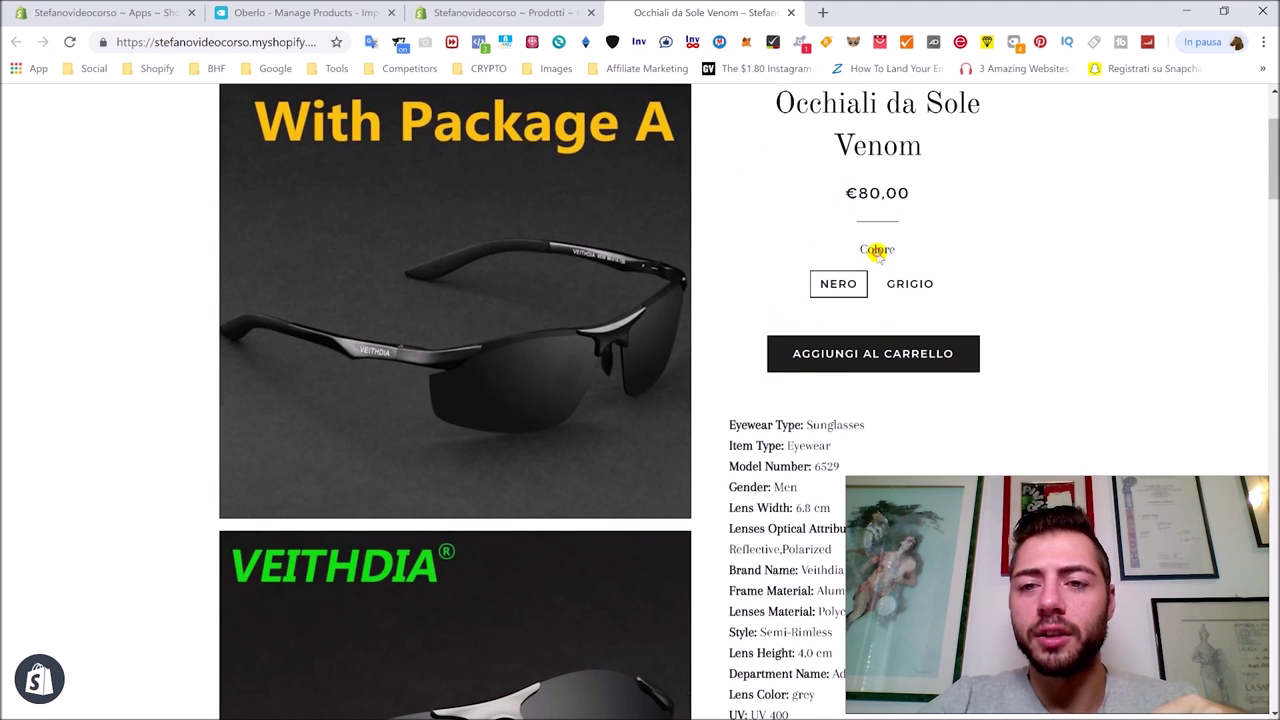
# Compare the live page images for the Nero and Grigio colours, and check the variant pictures in the product admin
pyautogui.click(902, 279)
pyautogui.click(908, 284)
pyautogui.hotkey('ctrl', 'shift', 'Tab')
pyautogui.scroll(-4, 486, 380)
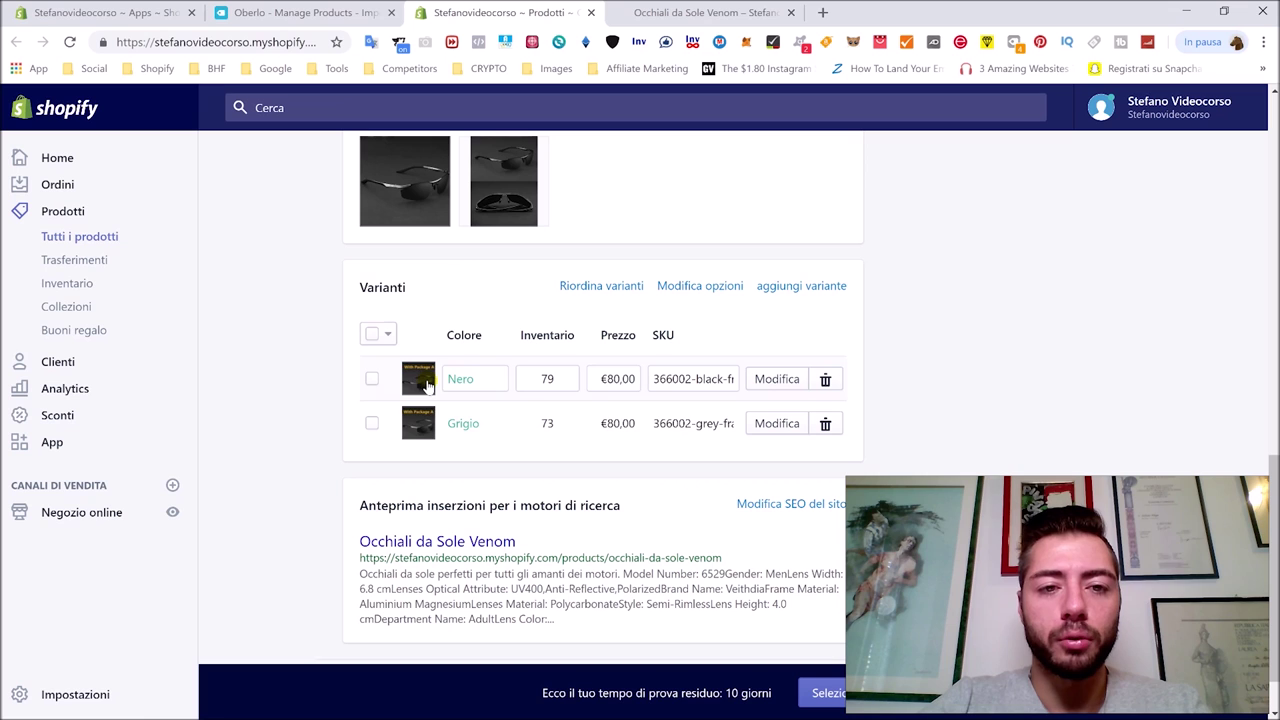
pyautogui.click(655, 10)
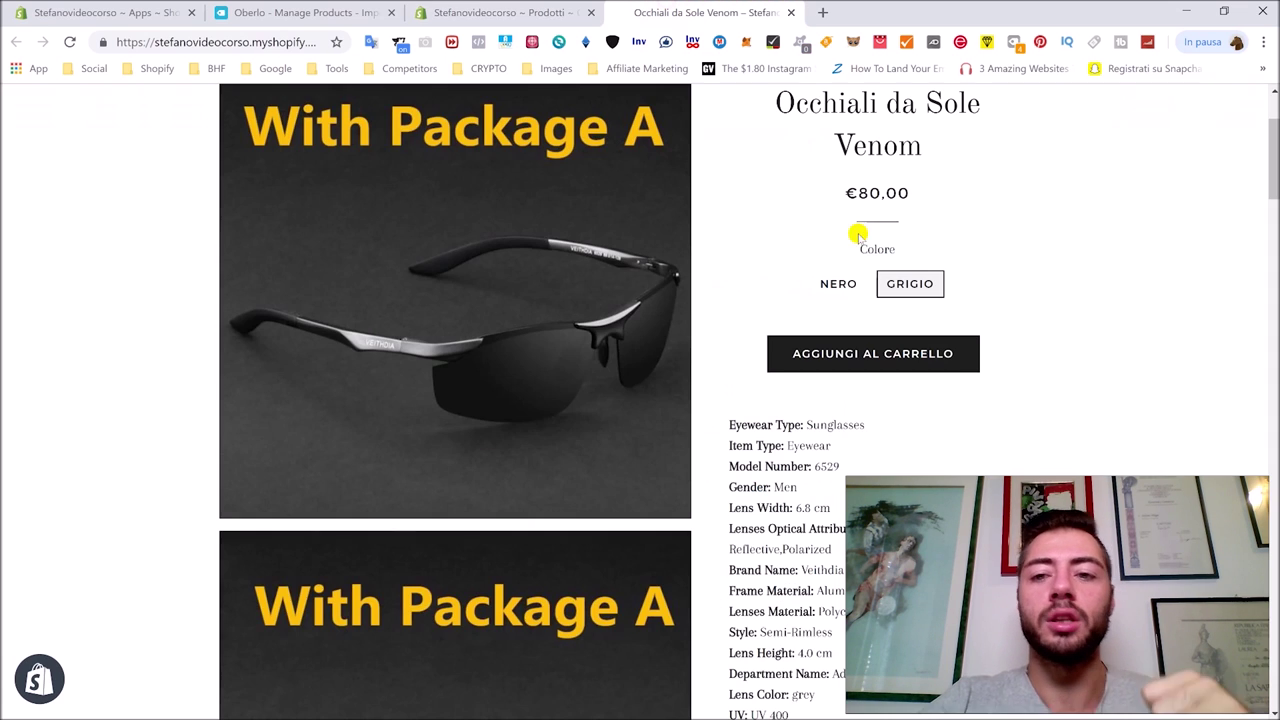
pyautogui.click(846, 281)
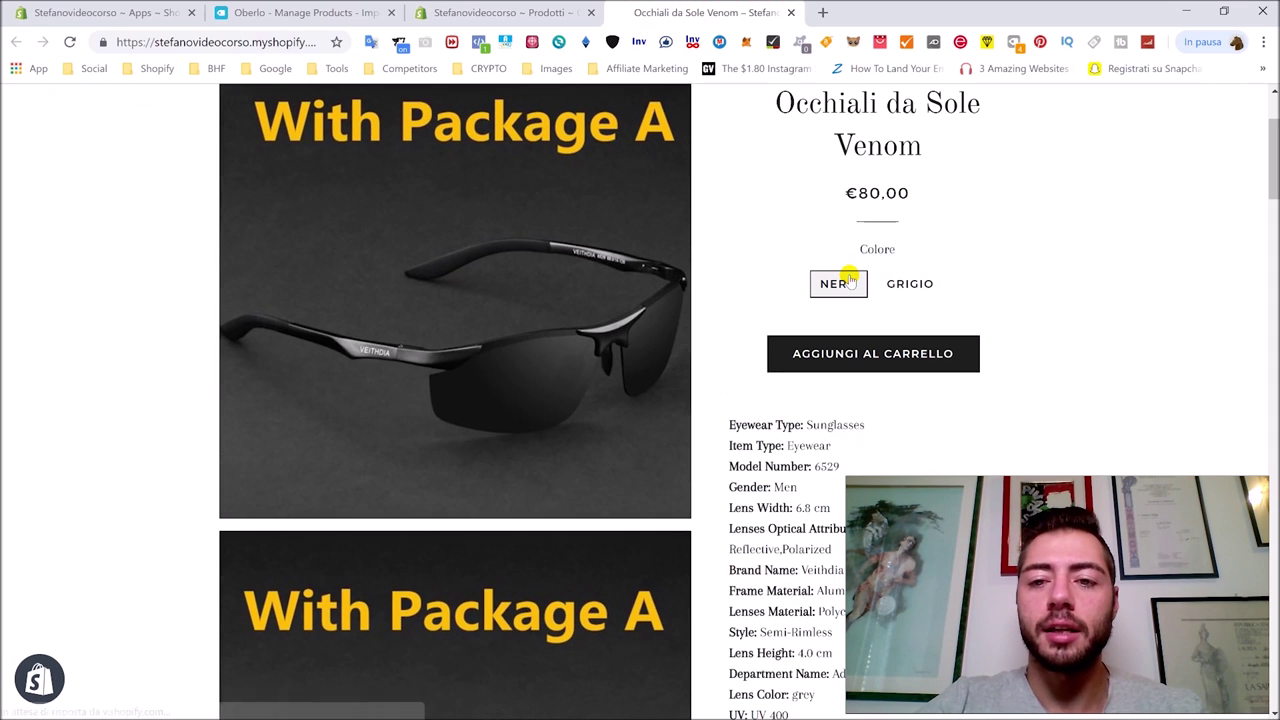
pyautogui.click(889, 285)
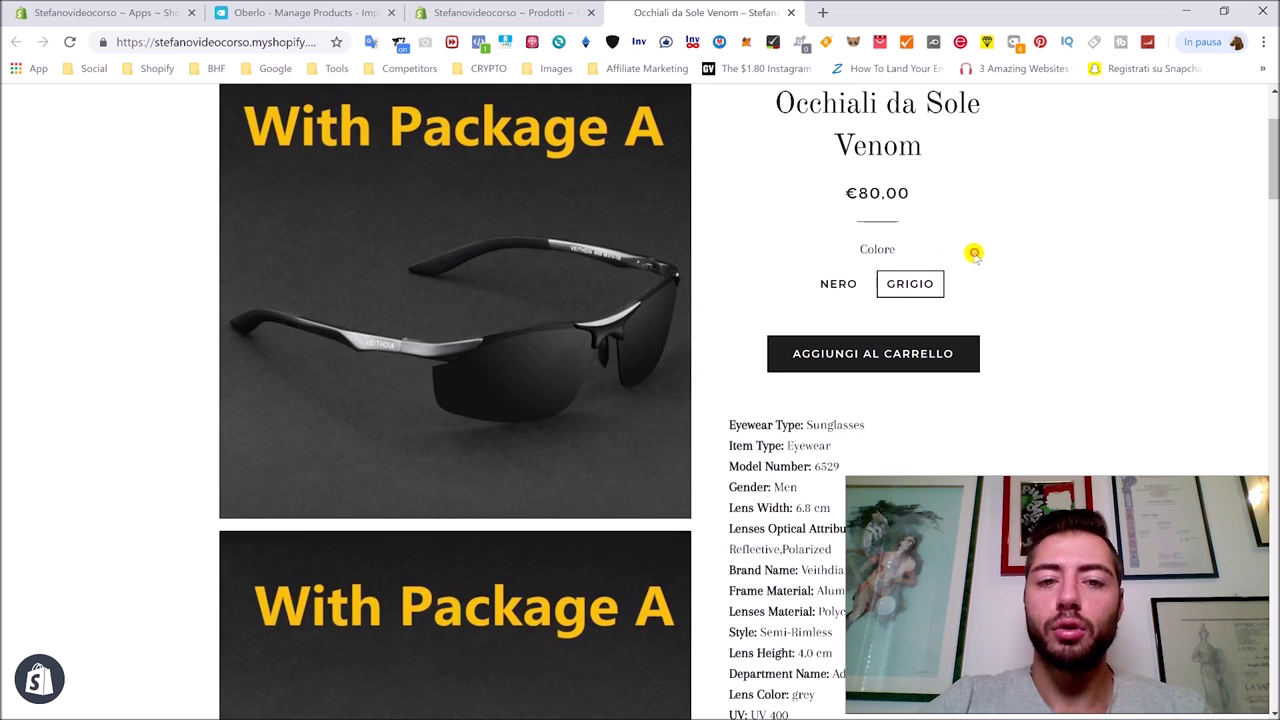
pyautogui.click(856, 285)
pyautogui.click(916, 280)
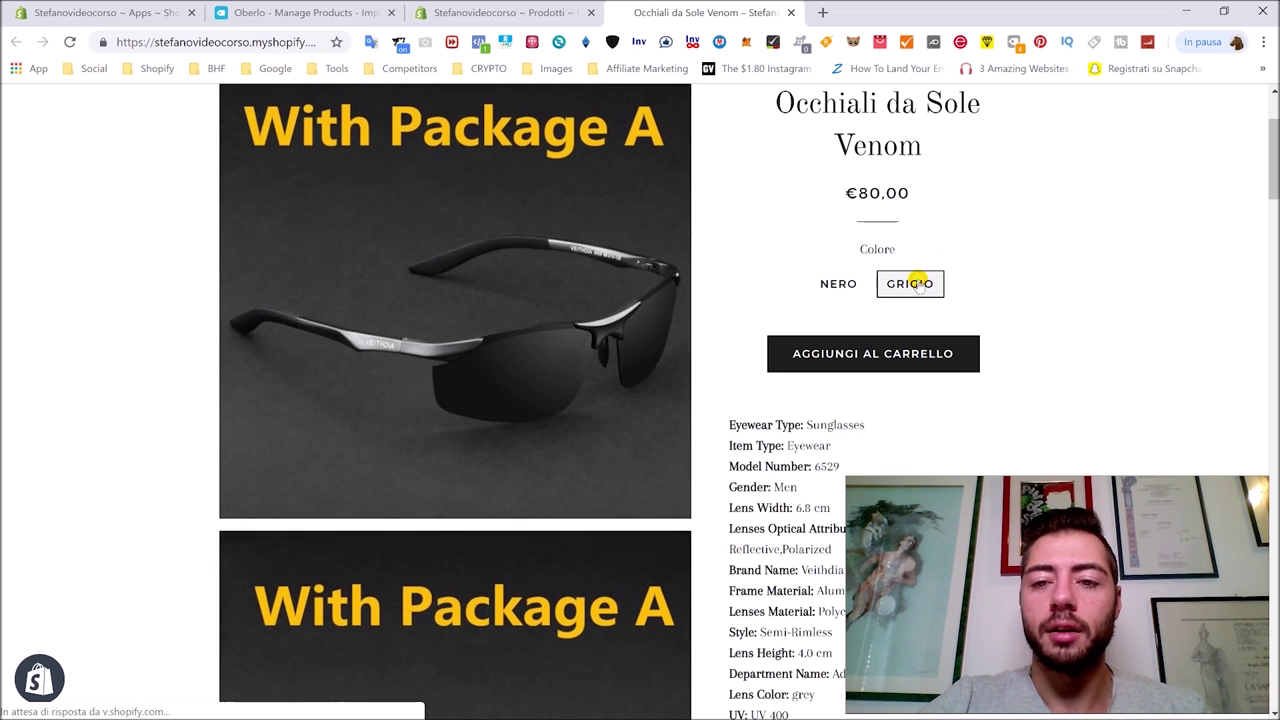
pyautogui.click(845, 286)
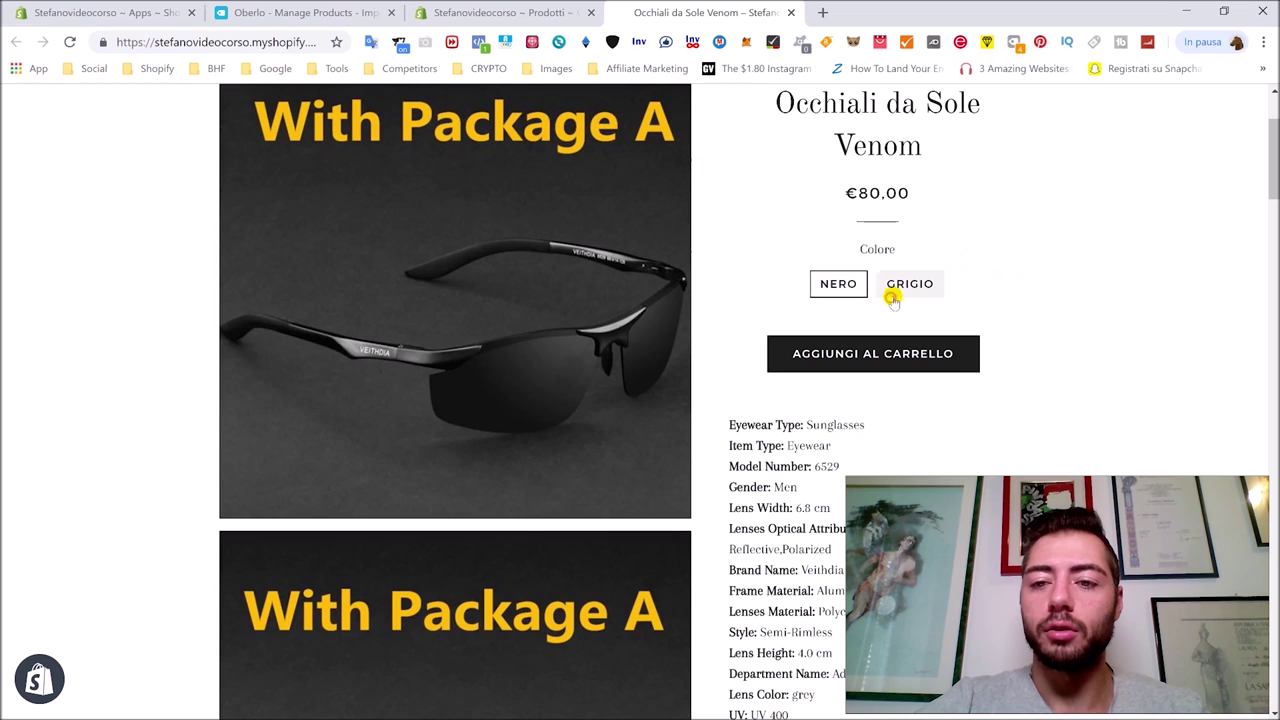
pyautogui.click(892, 298)
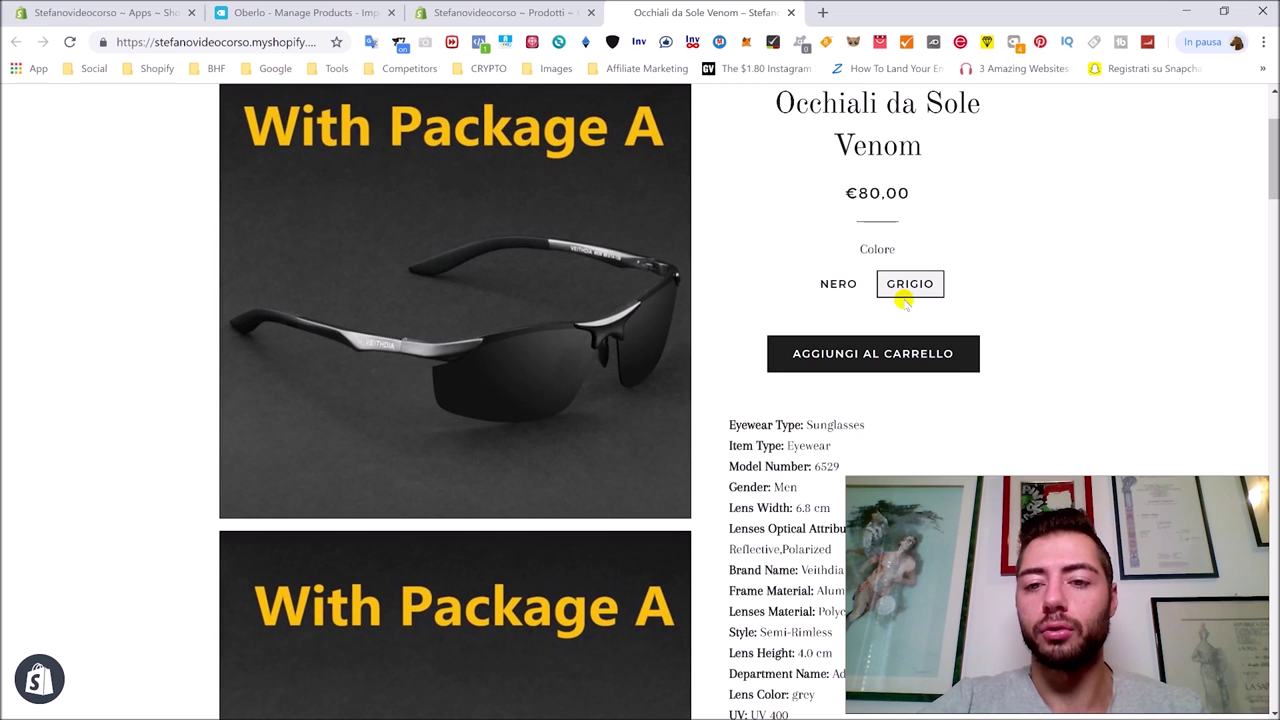
# Add the Grigio variant of Occhiali da Sole Venom to the cart and dismiss the cart
pyautogui.click(897, 352)
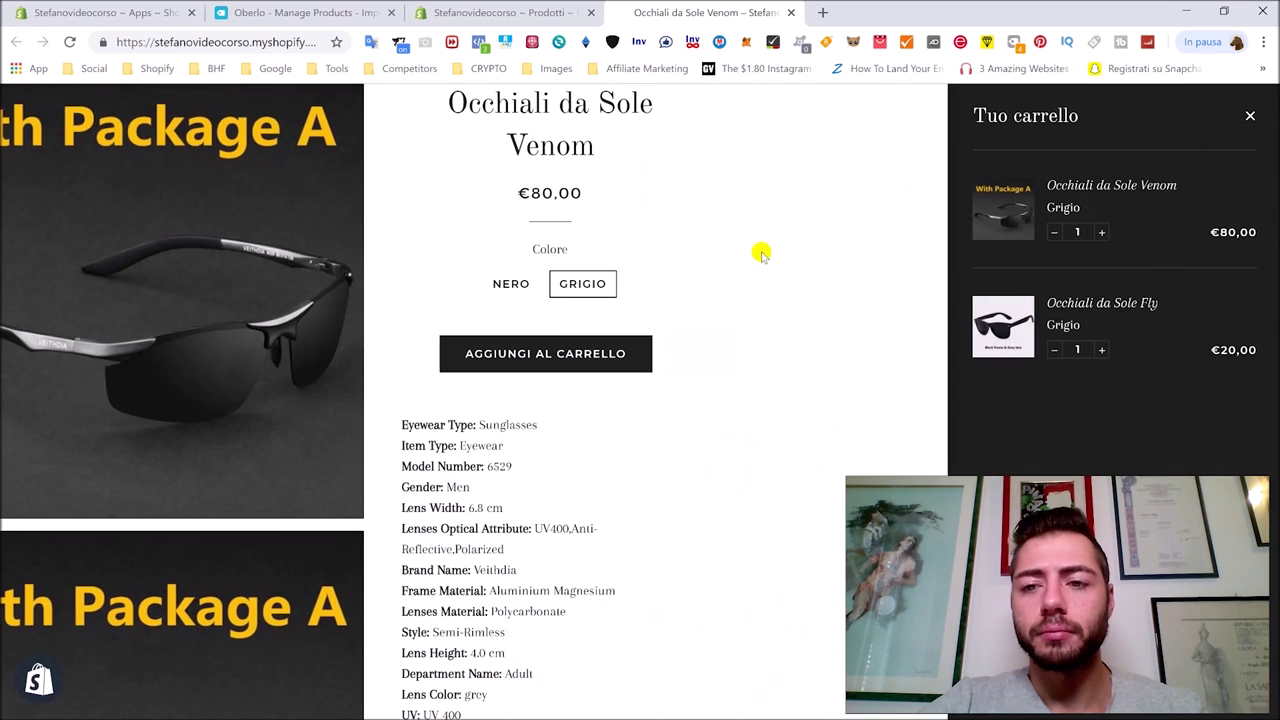
pyautogui.click(1249, 117)
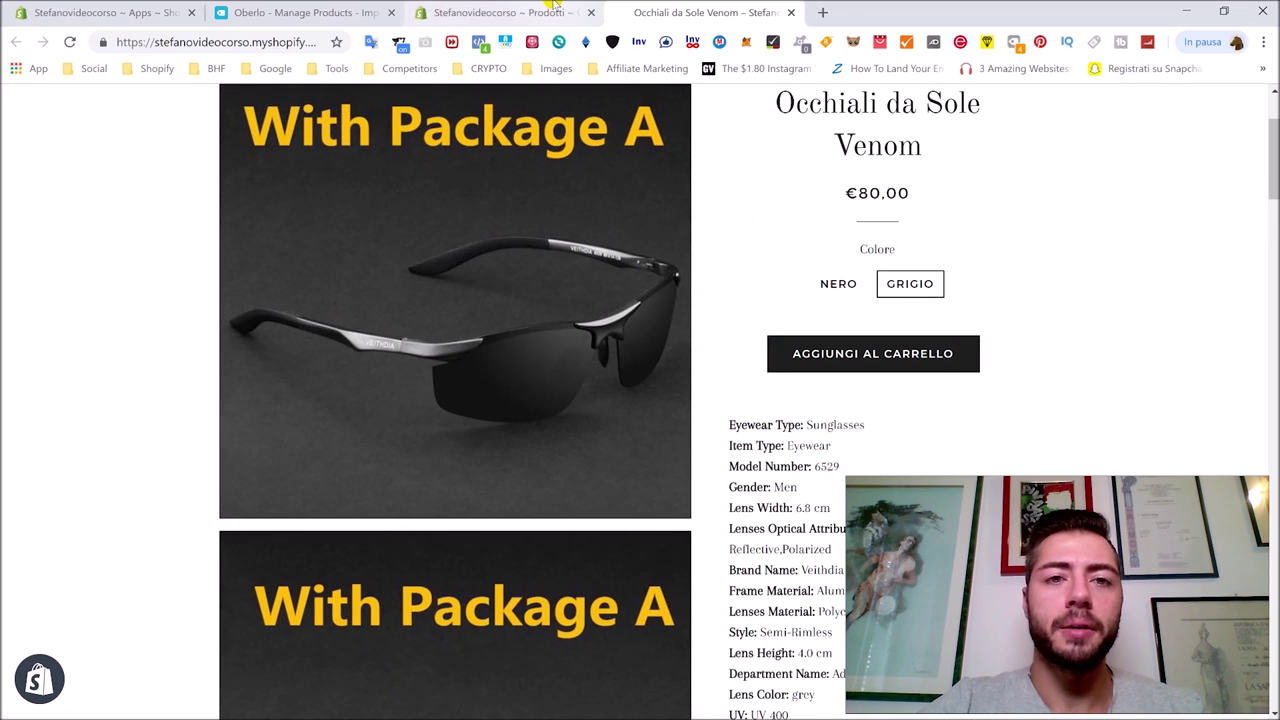
# Close the live product page and place the cursor above the specifications in the Venom product's description
pyautogui.click(560, 13)
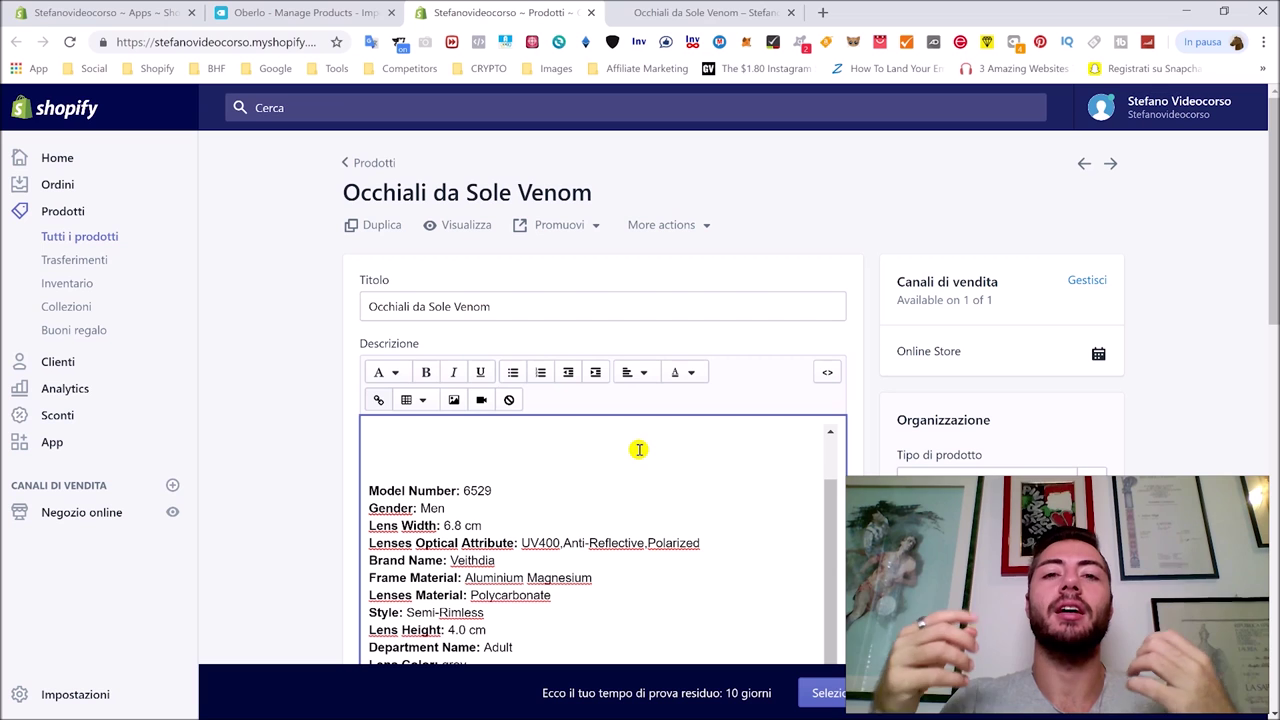
pyautogui.click(762, 10)
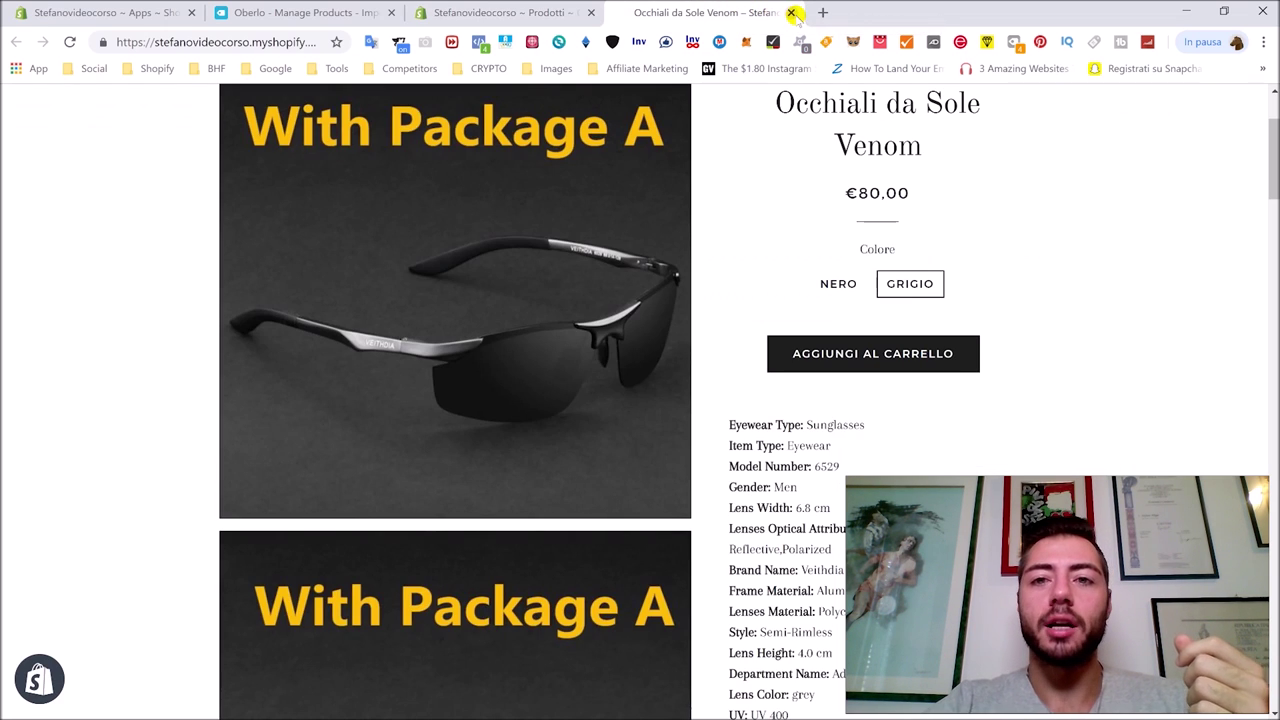
pyautogui.hotkey('ctrl', 'w')
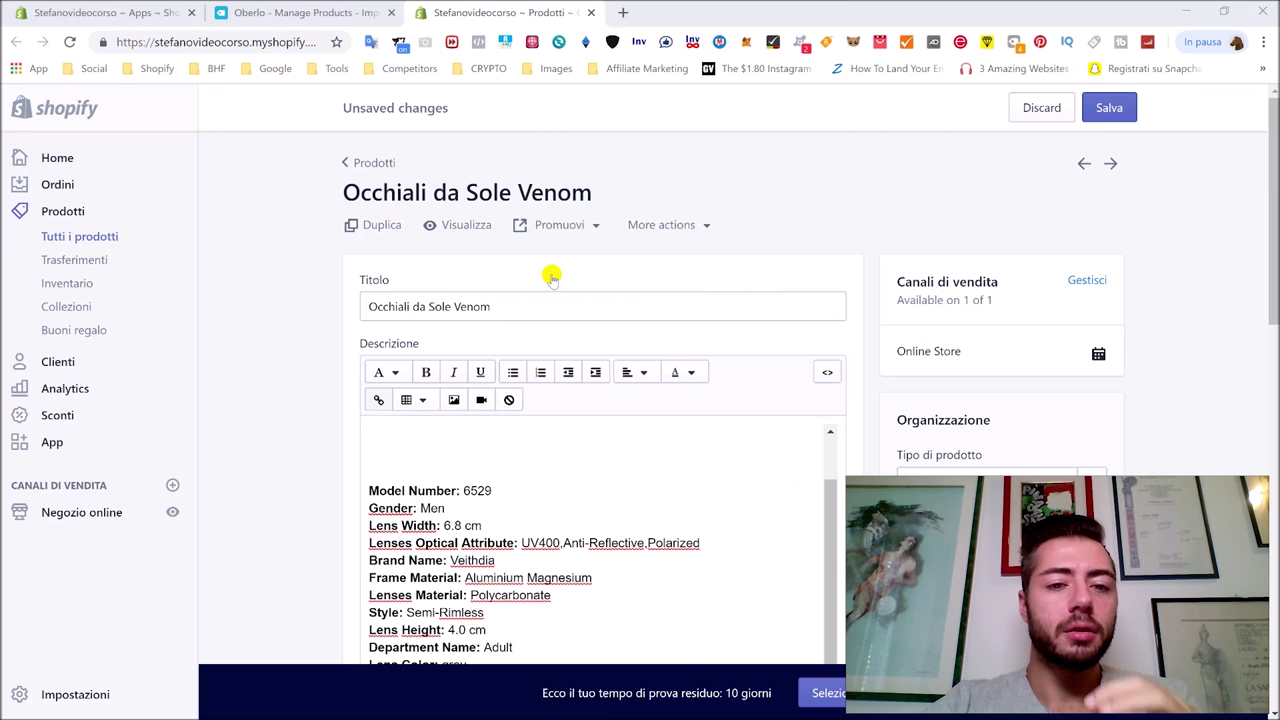
pyautogui.click(546, 293)
pyautogui.click(453, 459)
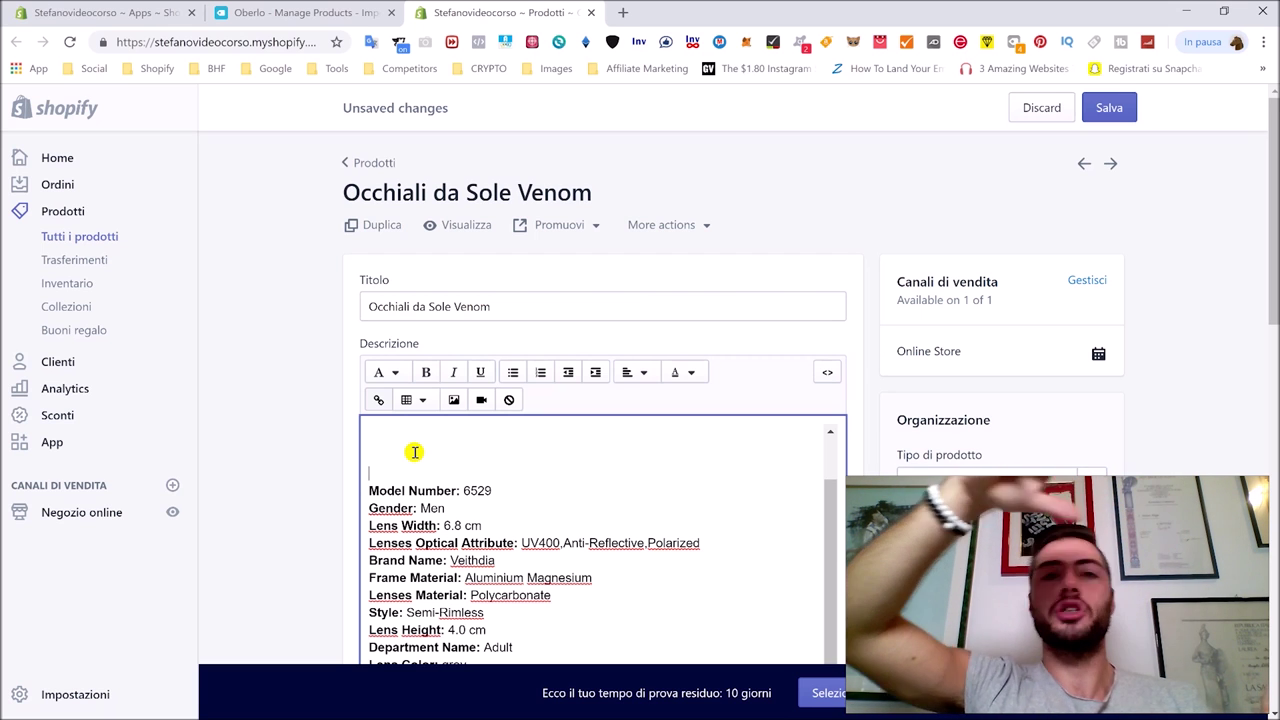
# Switch to Oberlo and open its product search page from the import list
pyautogui.click(305, 12)
pyautogui.scroll(2, 177, 269)
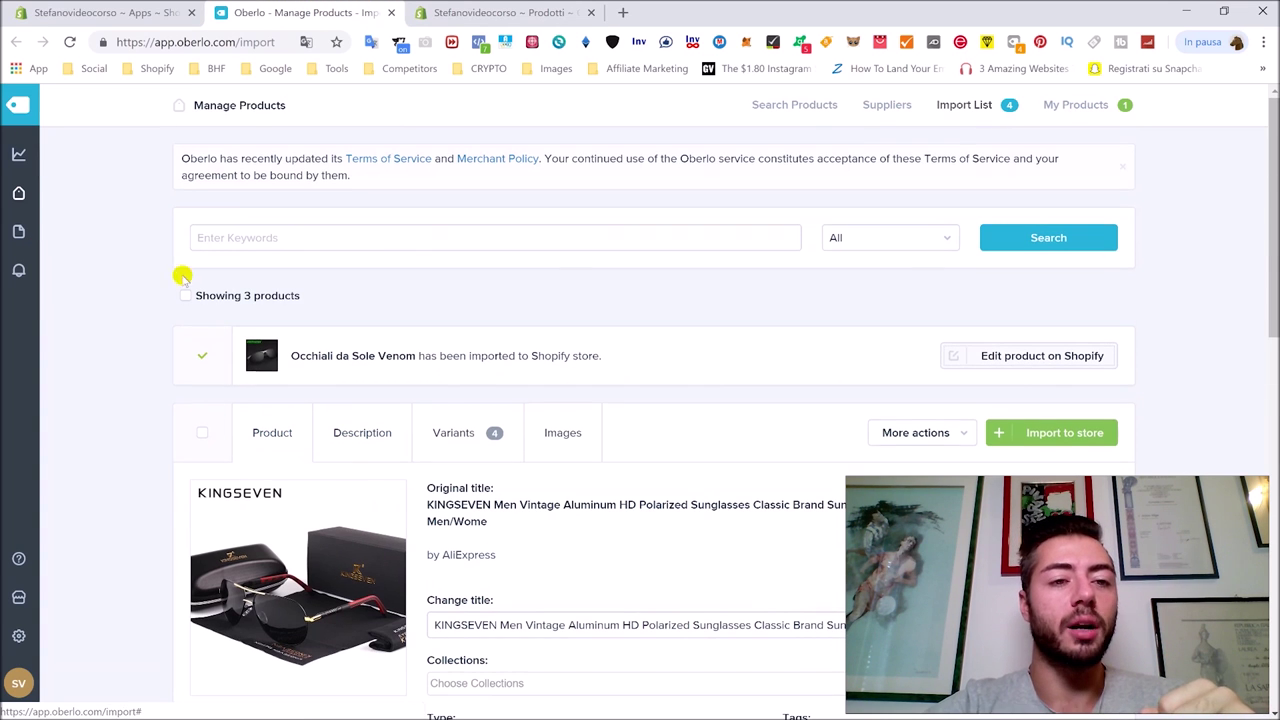
pyautogui.click(20, 106)
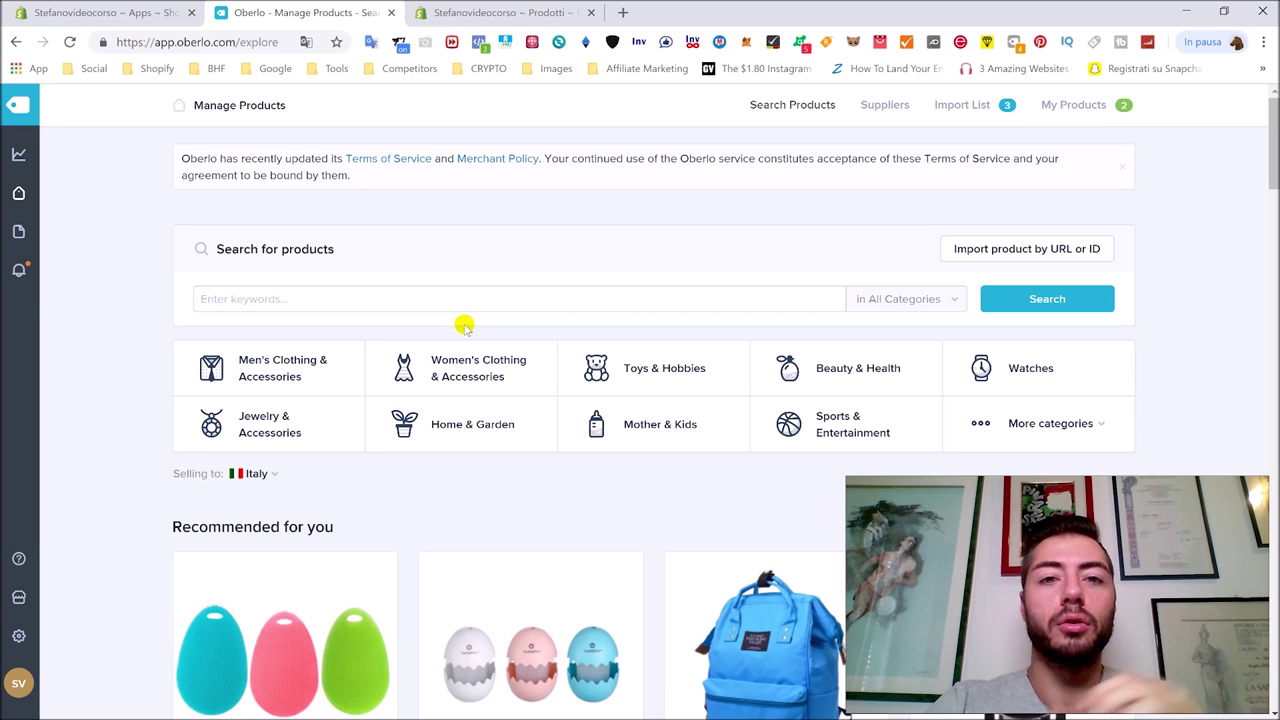
# Switch to the Shopify admin and review the product list and the collections list
pyautogui.hotkey('ctrl', 'pageup')
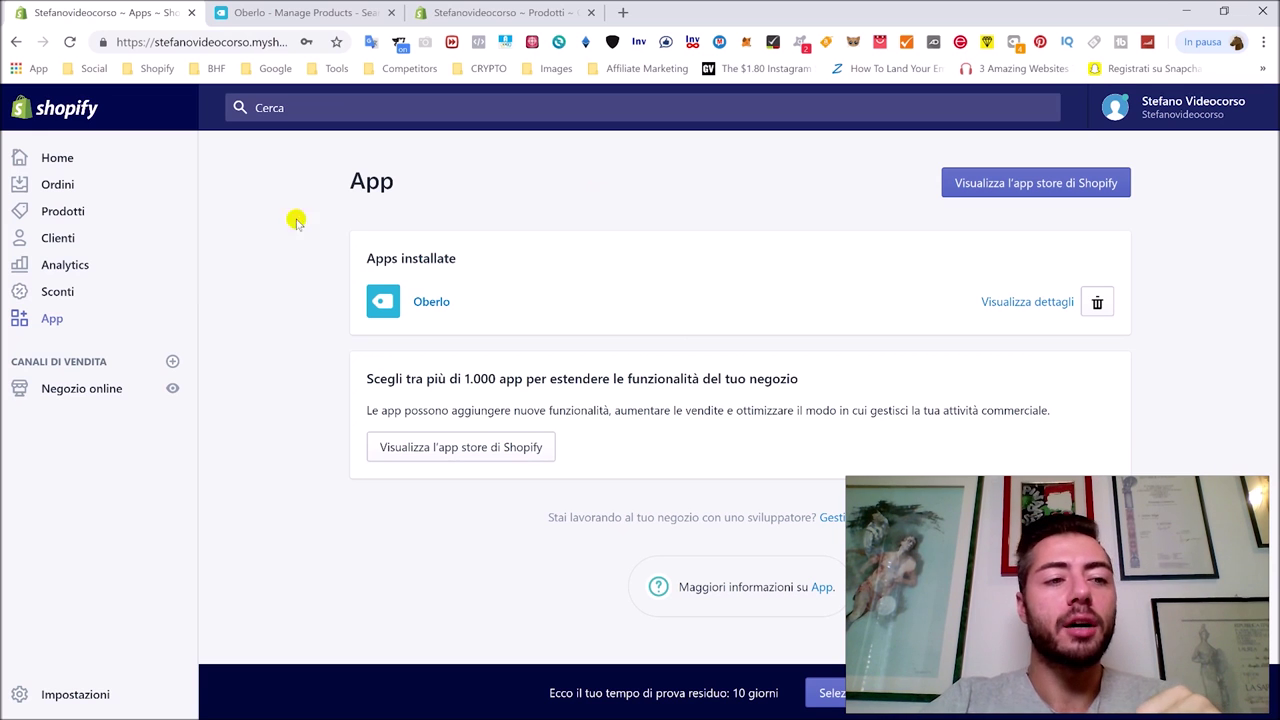
pyautogui.click(189, 213)
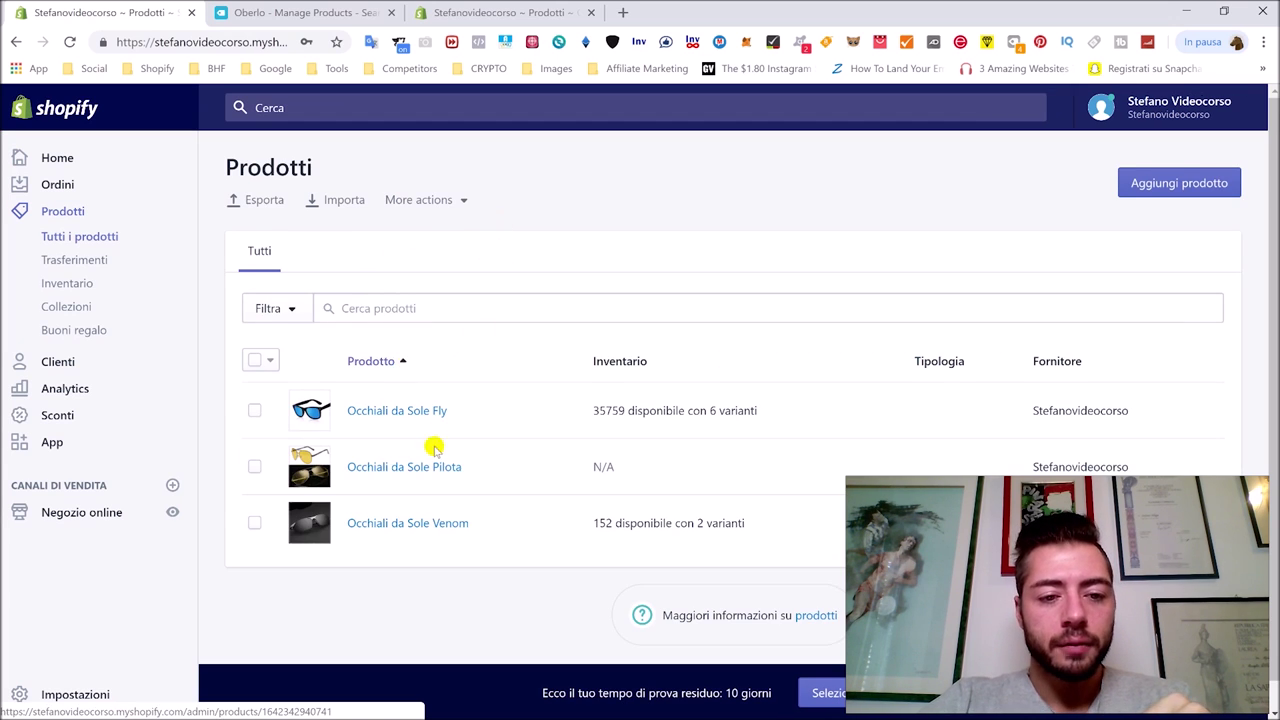
pyautogui.scroll(-1, 445, 470)
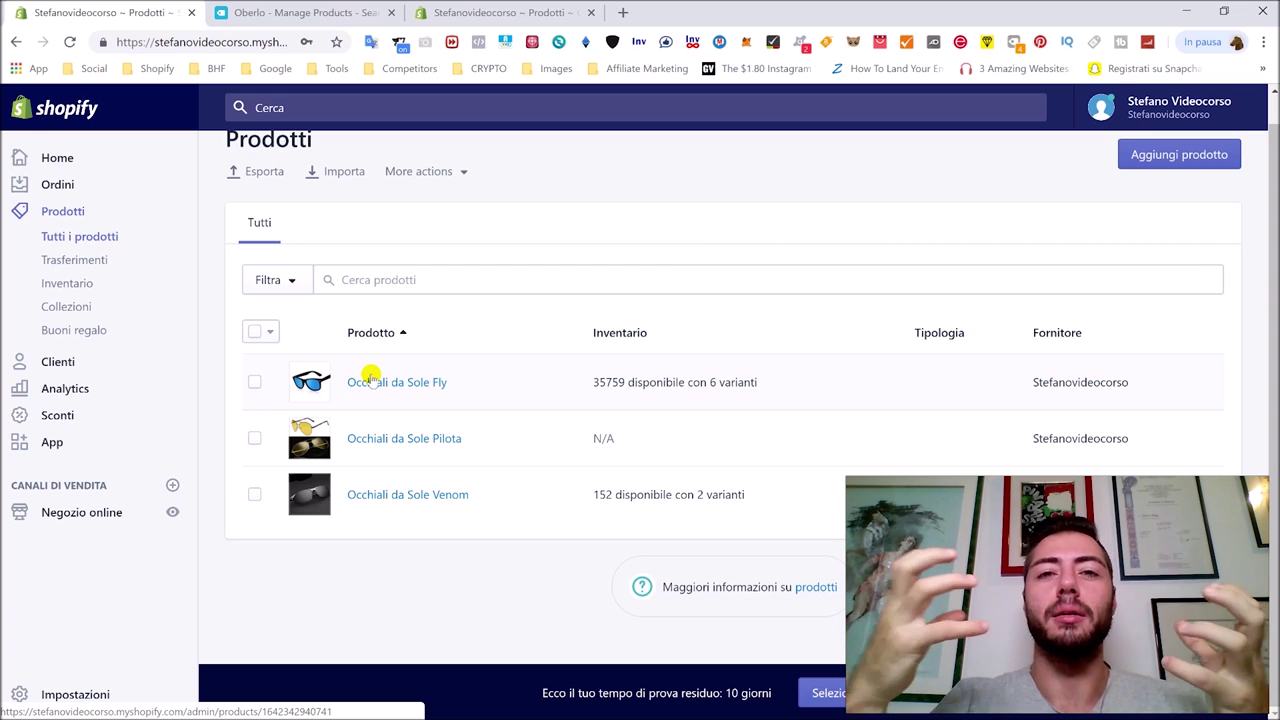
pyautogui.click(48, 304)
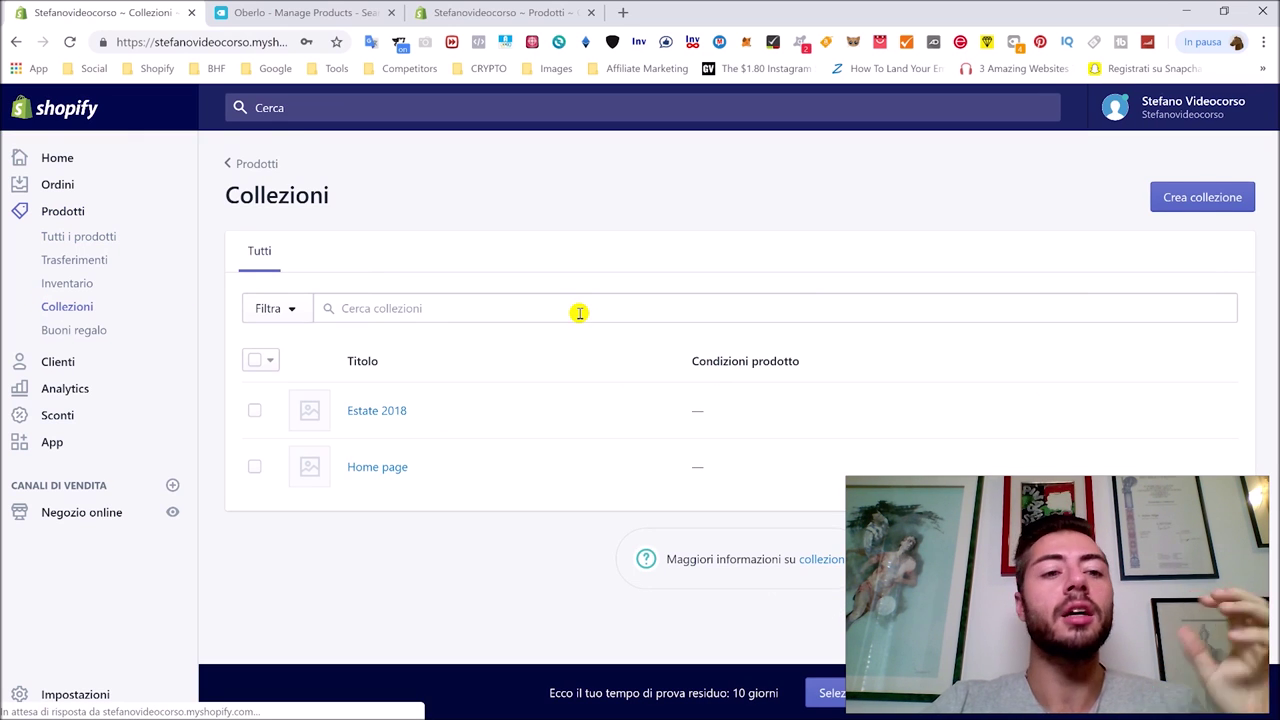
pyautogui.hotkey('alt', 'Left')
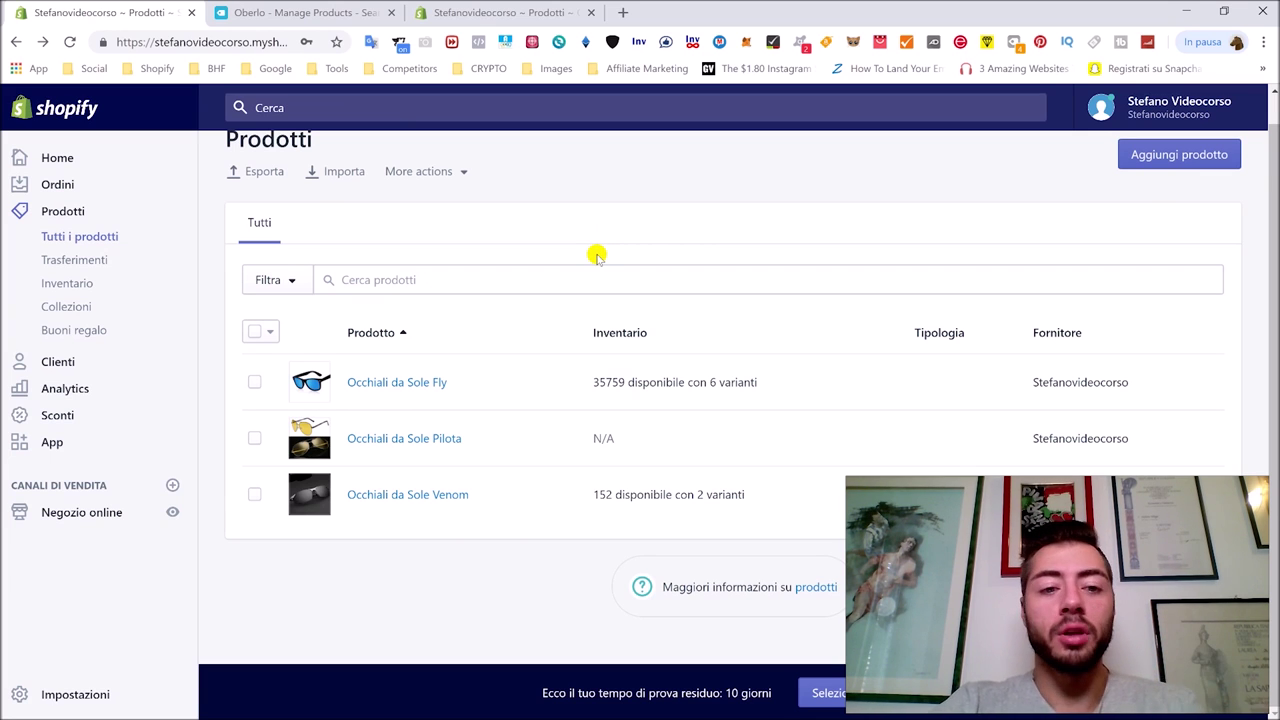
# Open the Occhiali da Sole Fly product and load the collections list in a separate tab
pyautogui.click(412, 380)
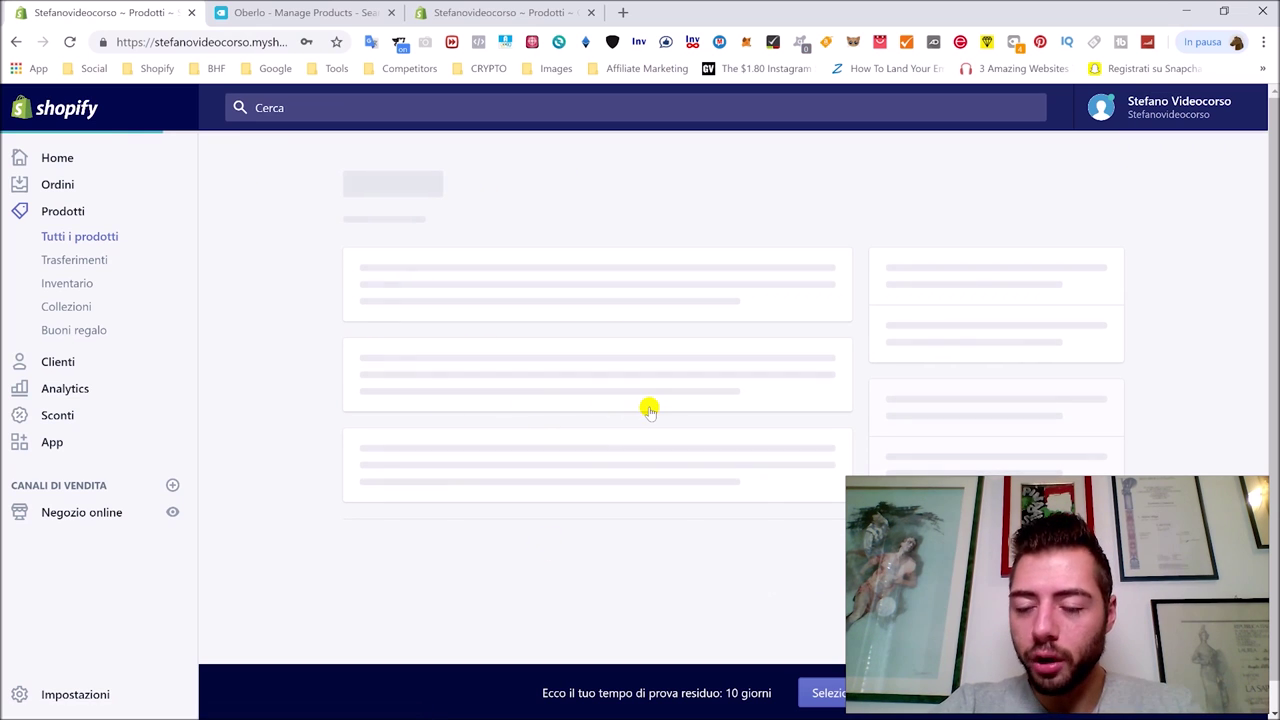
pyautogui.rightClick(64, 305)
pyautogui.click(130, 318)
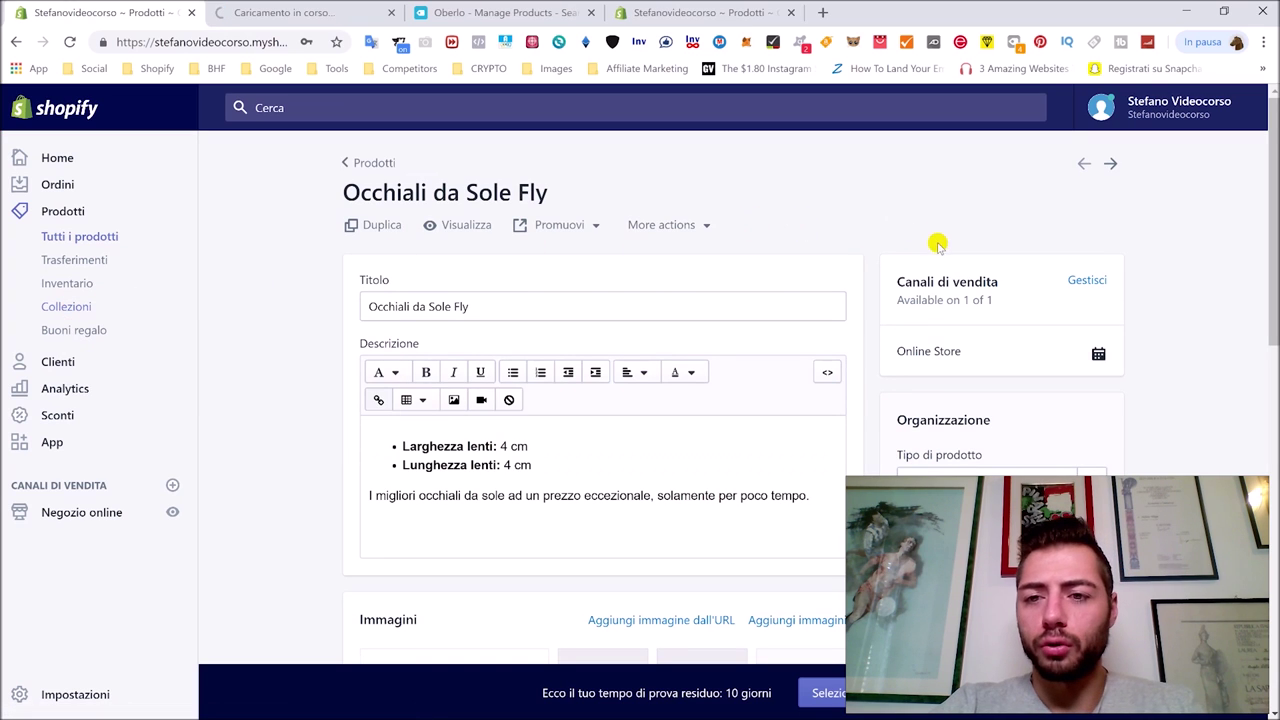
# Look over the Occhiali da Sole Fly product and open the Estate 2018 collection from the collections list
pyautogui.scroll(-6, 337, 286)
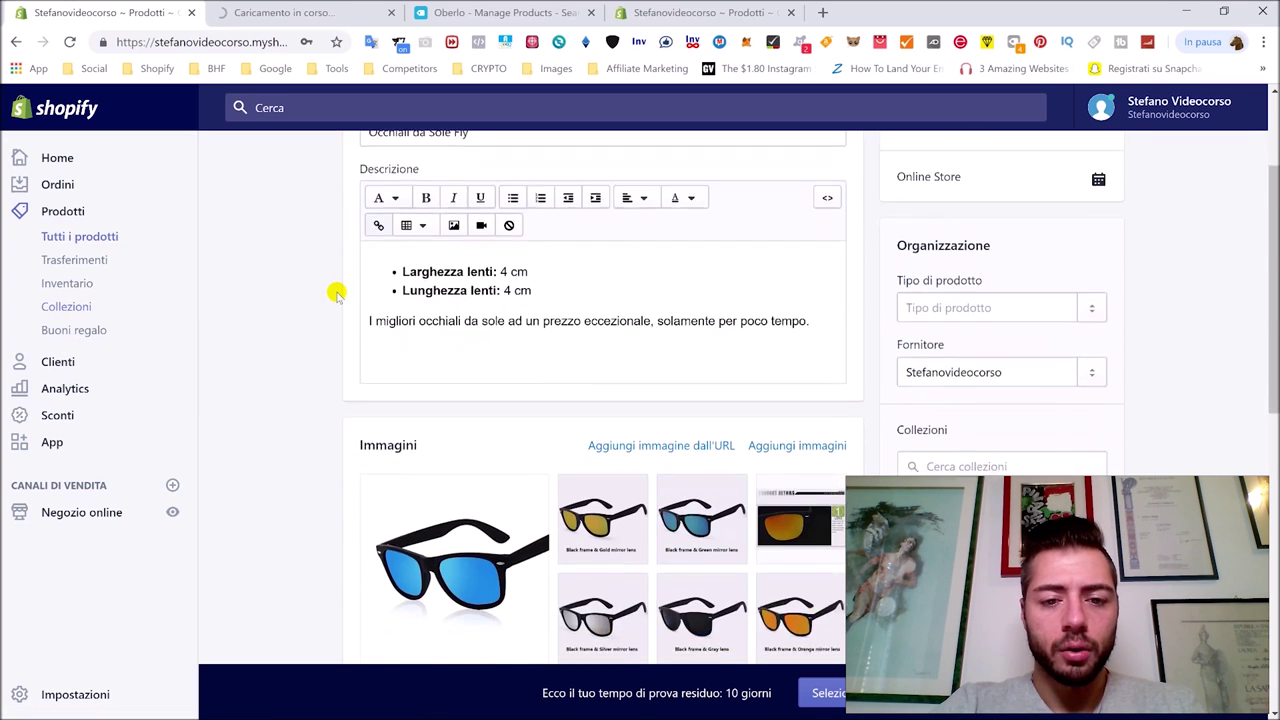
pyautogui.scroll(5, 337, 286)
pyautogui.click(305, 12)
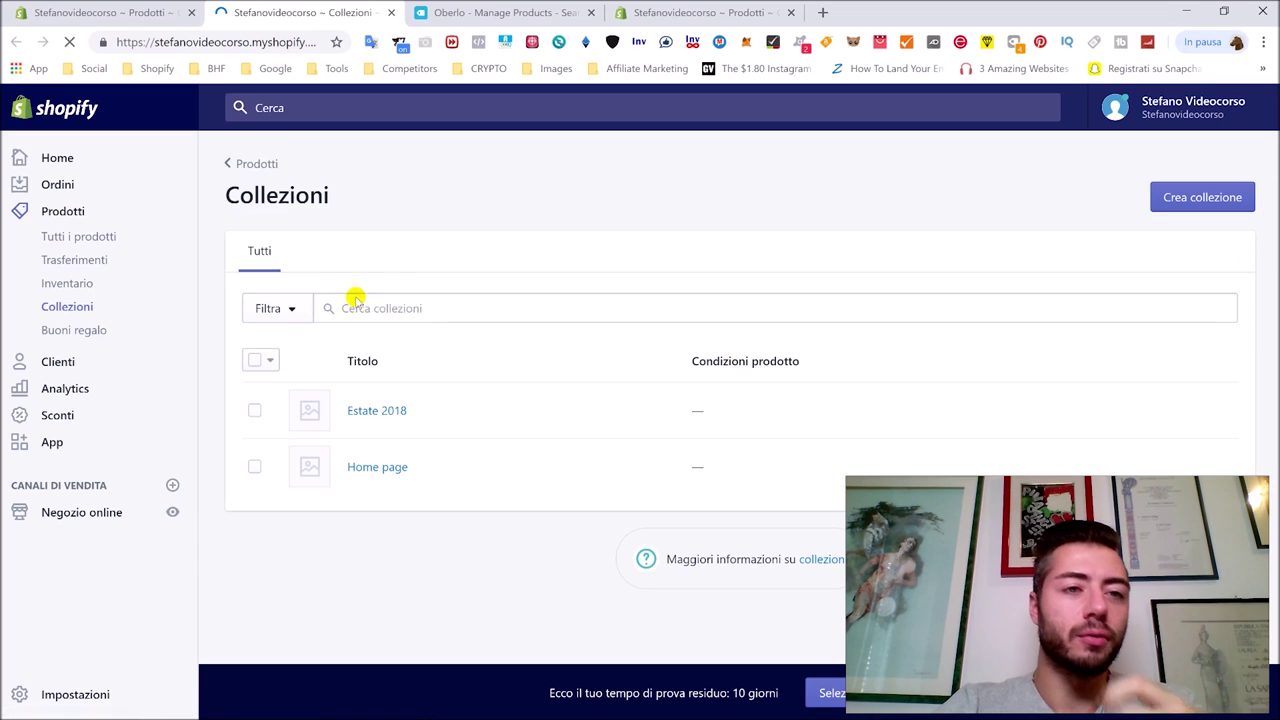
pyautogui.click(386, 412)
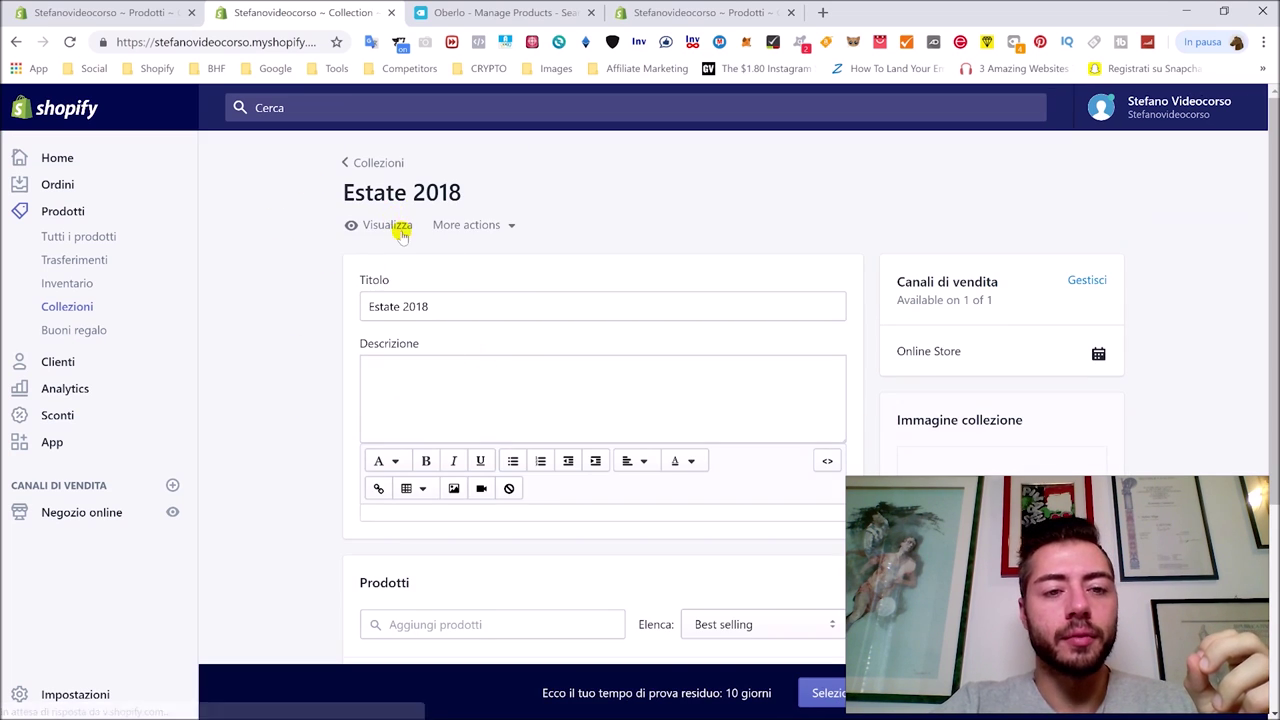
# Add Occhiali da Sole Fly to the products of the Estate 2018 collection and check the collection's product list
pyautogui.scroll(-3, 453, 350)
pyautogui.scroll(-1, 453, 350)
pyautogui.click(482, 340)
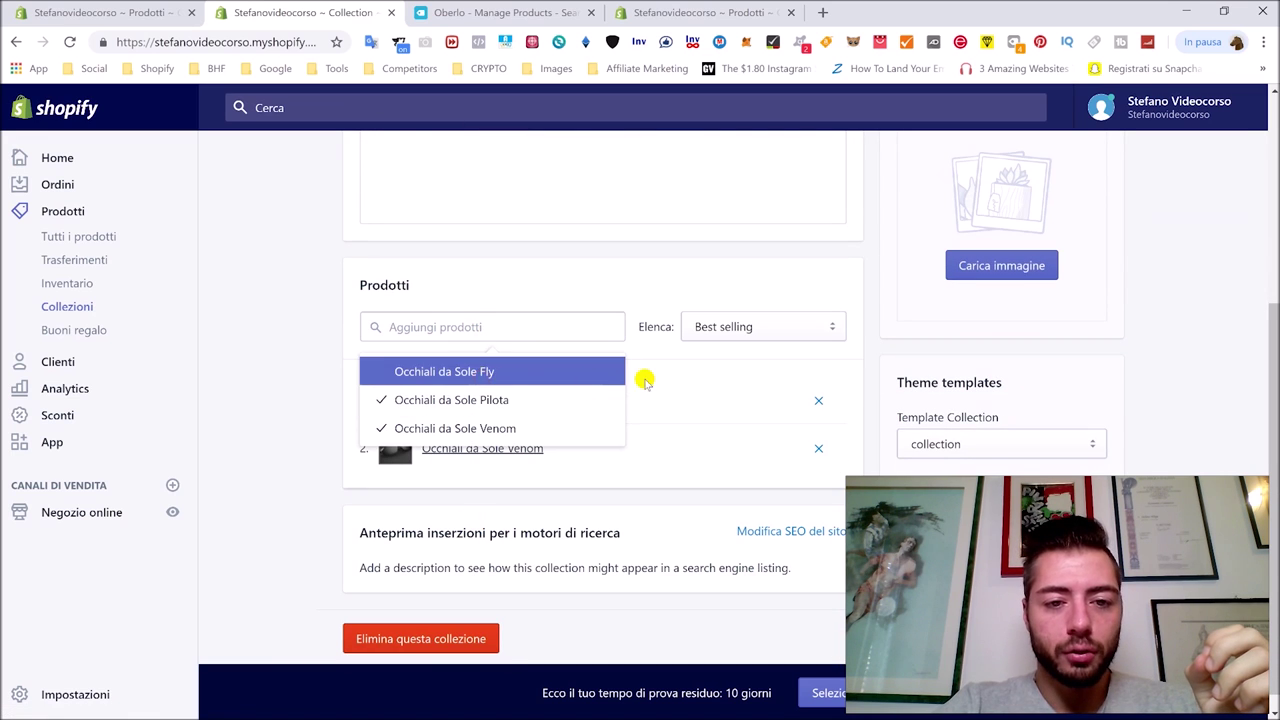
pyautogui.click(686, 277)
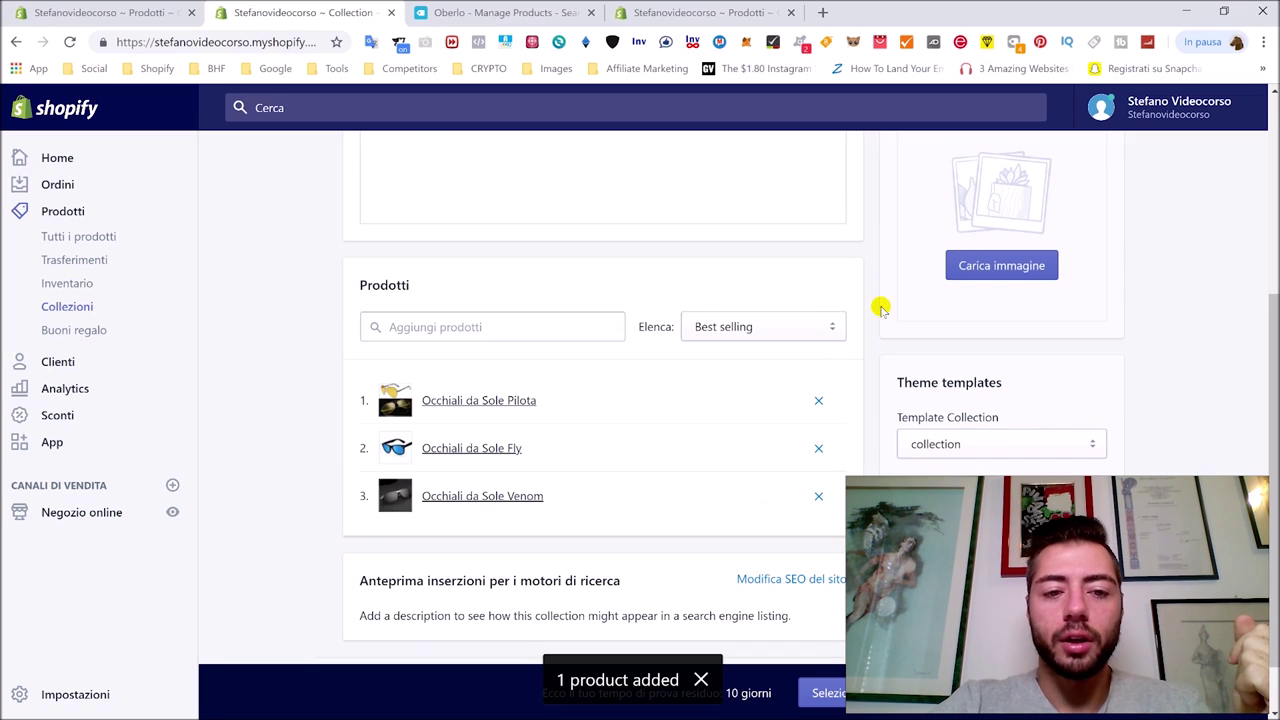
pyautogui.scroll(4, 1034, 224)
pyautogui.scroll(-4, 1037, 240)
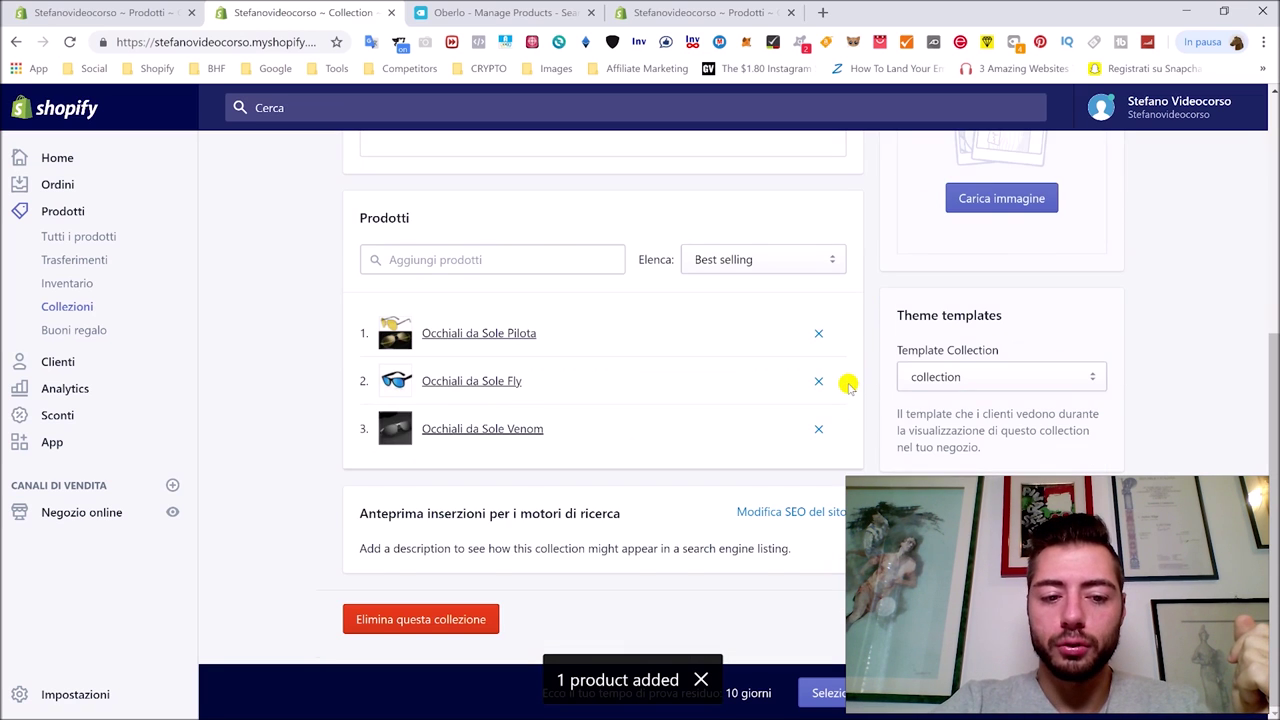
pyautogui.scroll(3, 848, 386)
pyautogui.scroll(-3, 852, 370)
pyautogui.scroll(4, 866, 249)
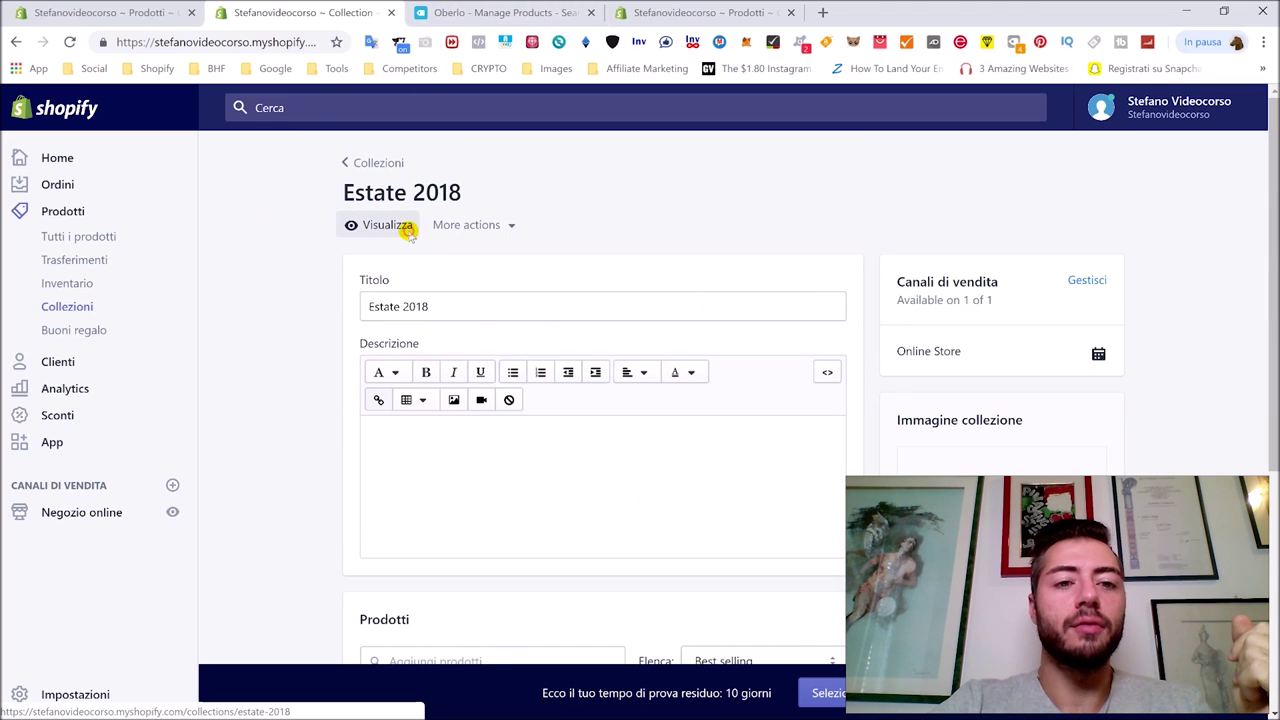
# View the Estate 2018 collection in the live store and examine its product images and prices
pyautogui.click(360, 224)
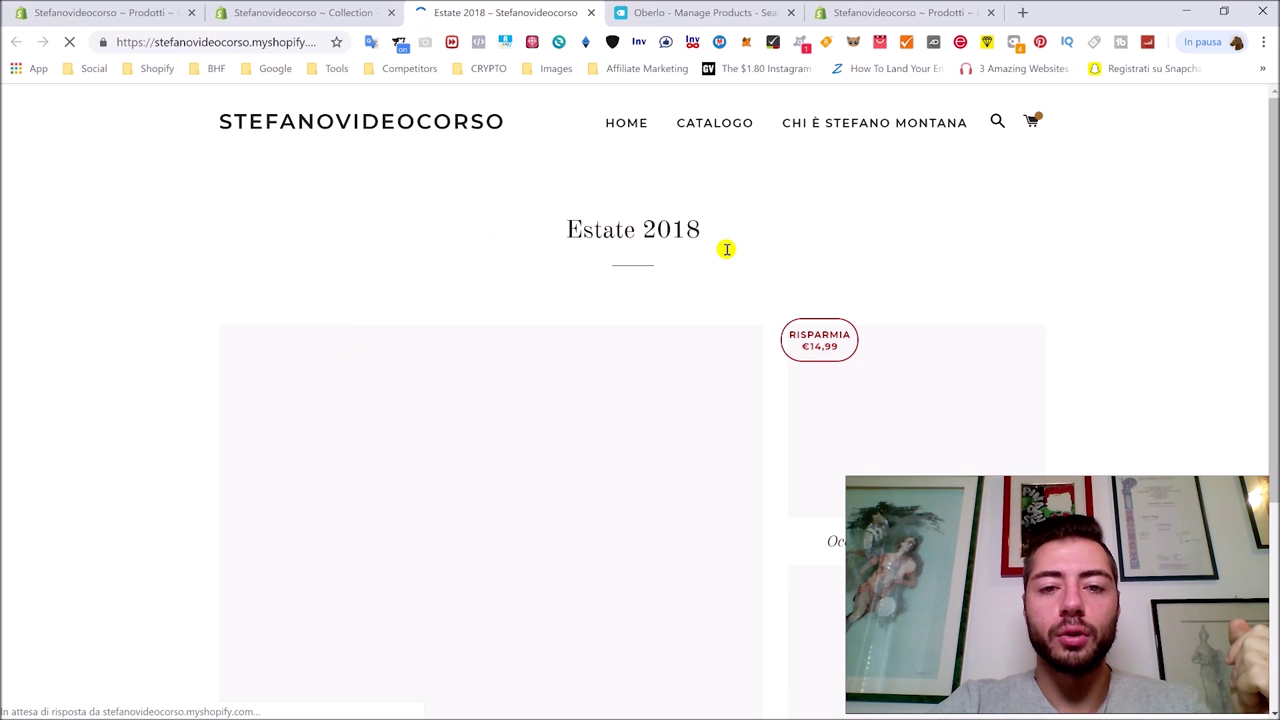
pyautogui.scroll(-2, 441, 328)
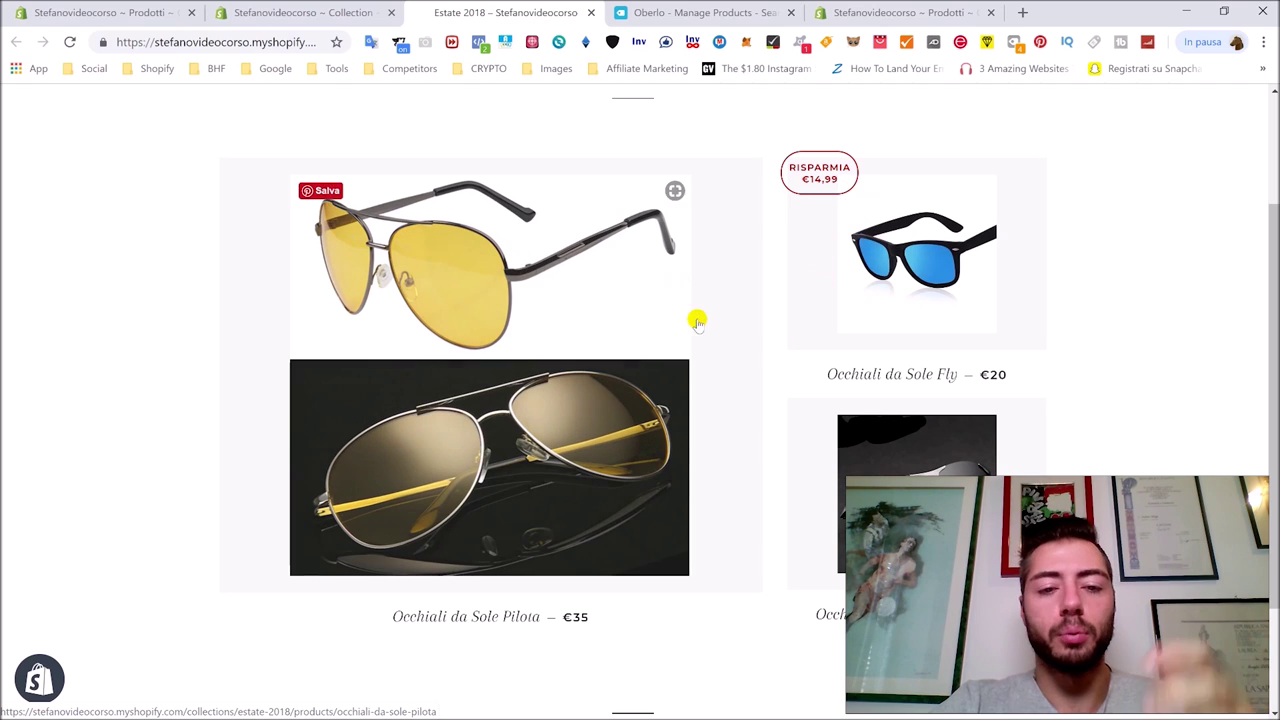
pyautogui.scroll(-2, 928, 307)
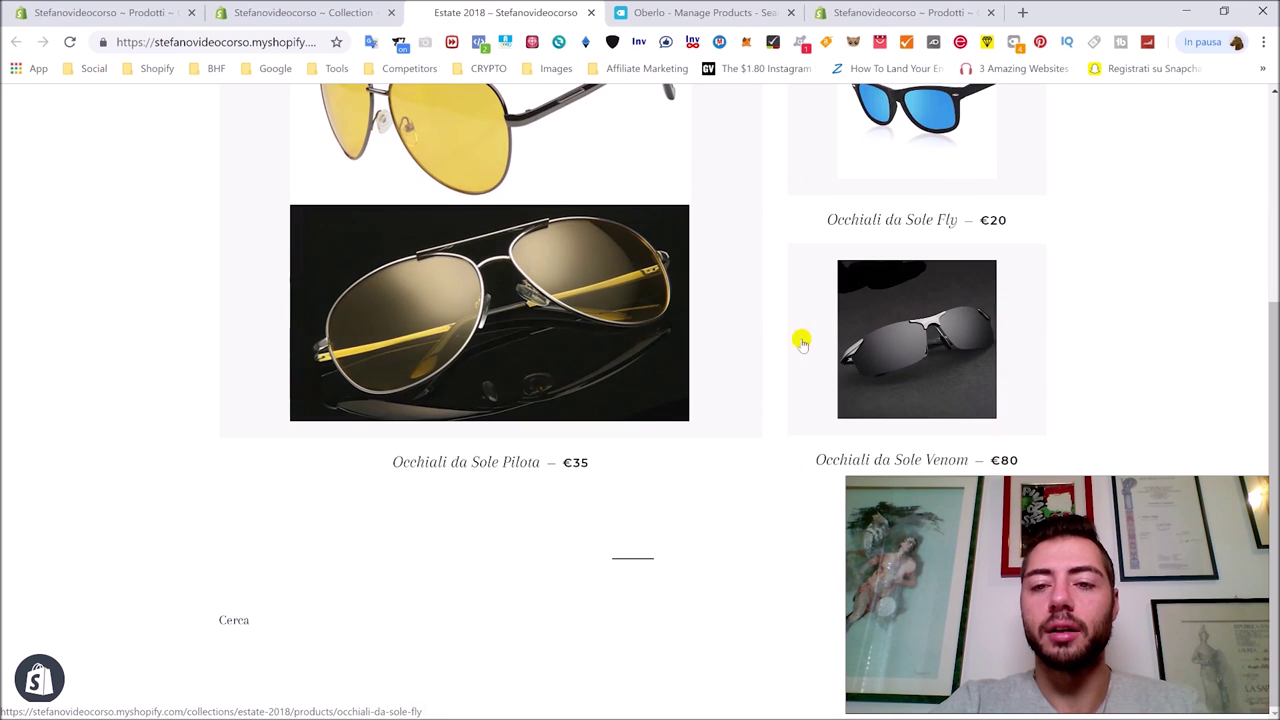
pyautogui.scroll(3, 705, 314)
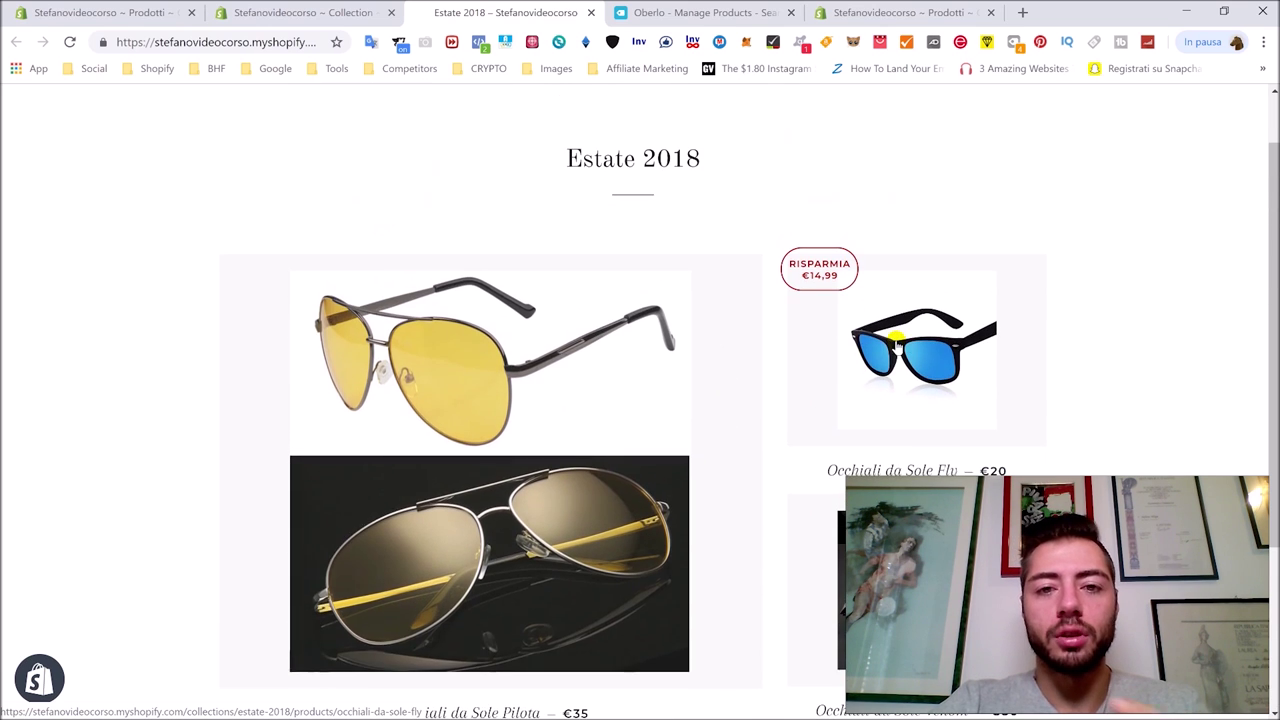
pyautogui.scroll(-2, 694, 313)
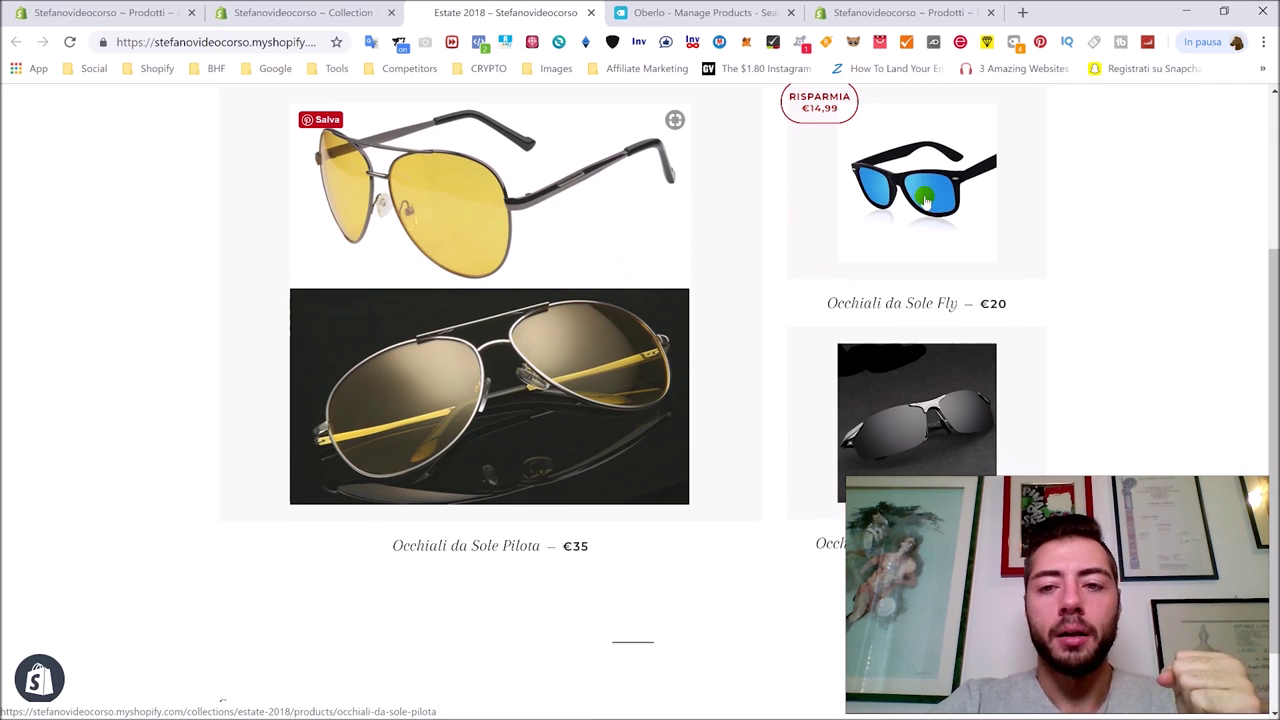
# Open Occhiali da Sole Fly from the live collection and examine its price, colour options and description
pyautogui.click(934, 250)
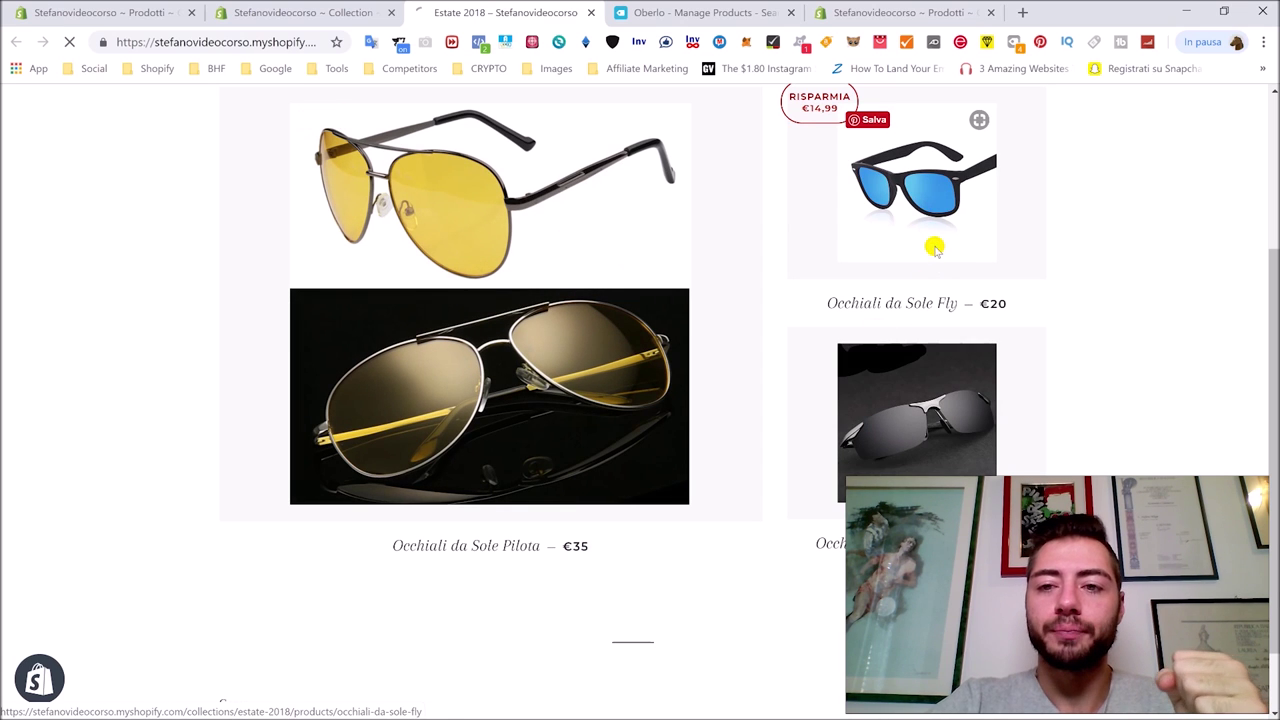
pyautogui.scroll(-2, 903, 334)
pyautogui.scroll(2, 814, 314)
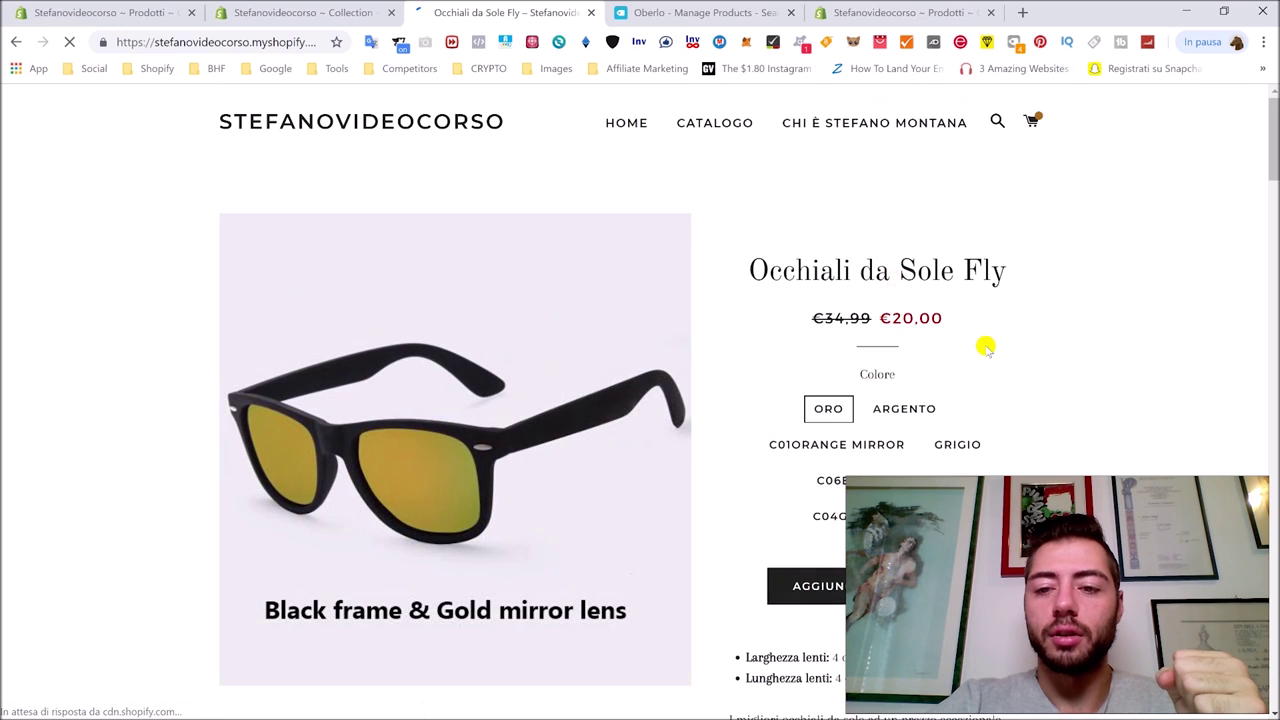
pyautogui.scroll(-2, 950, 310)
pyautogui.scroll(1, 837, 277)
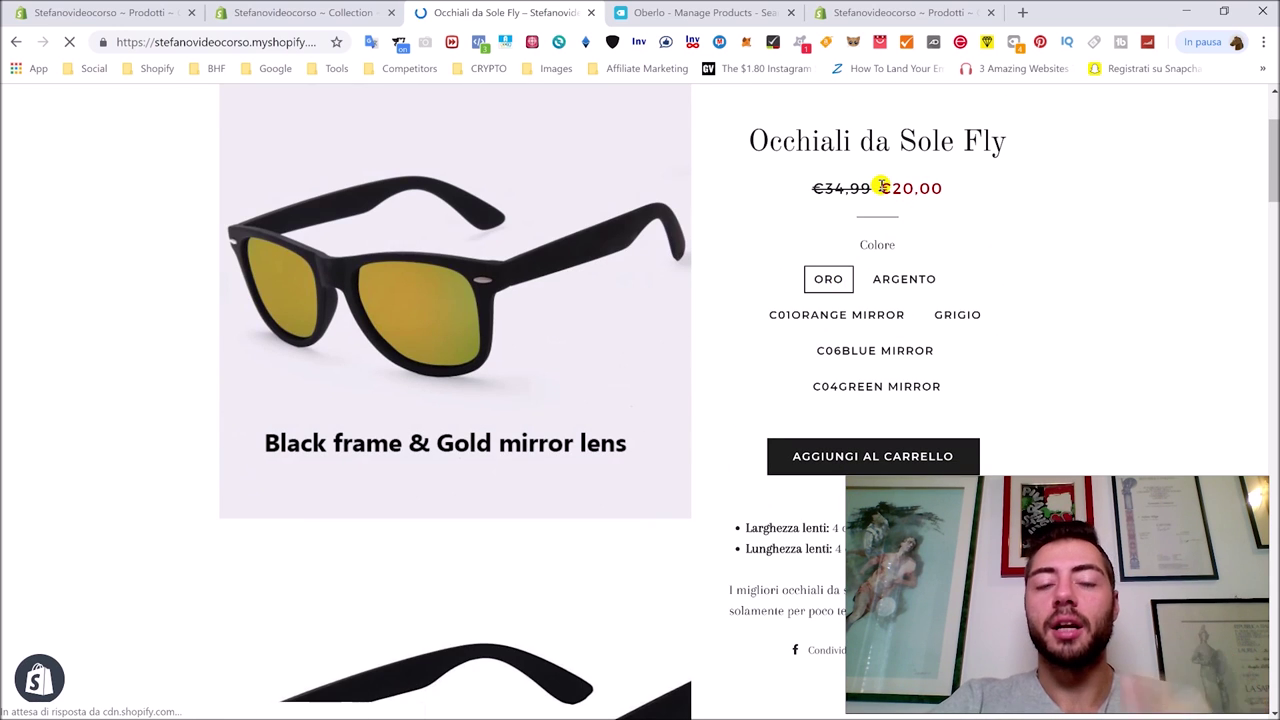